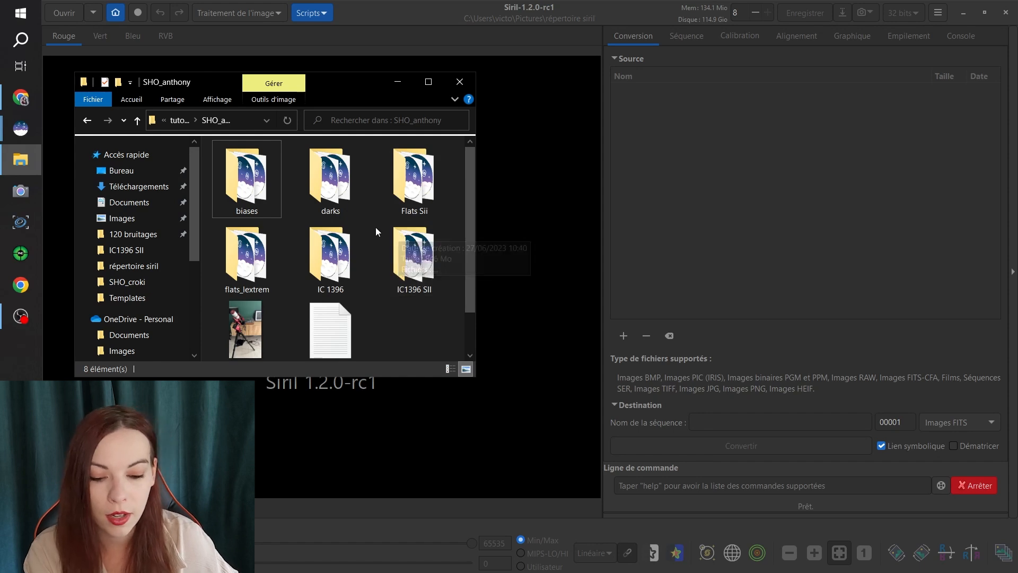
- Add all the light frames from the IC 1396 folder to the conversion source list
left_click(345, 257)
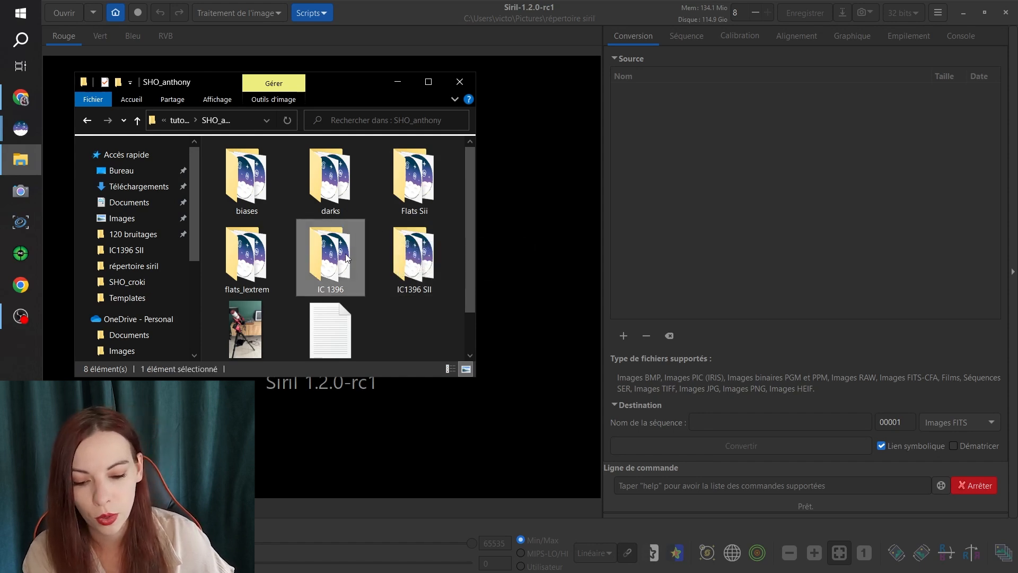
double_click(346, 257)
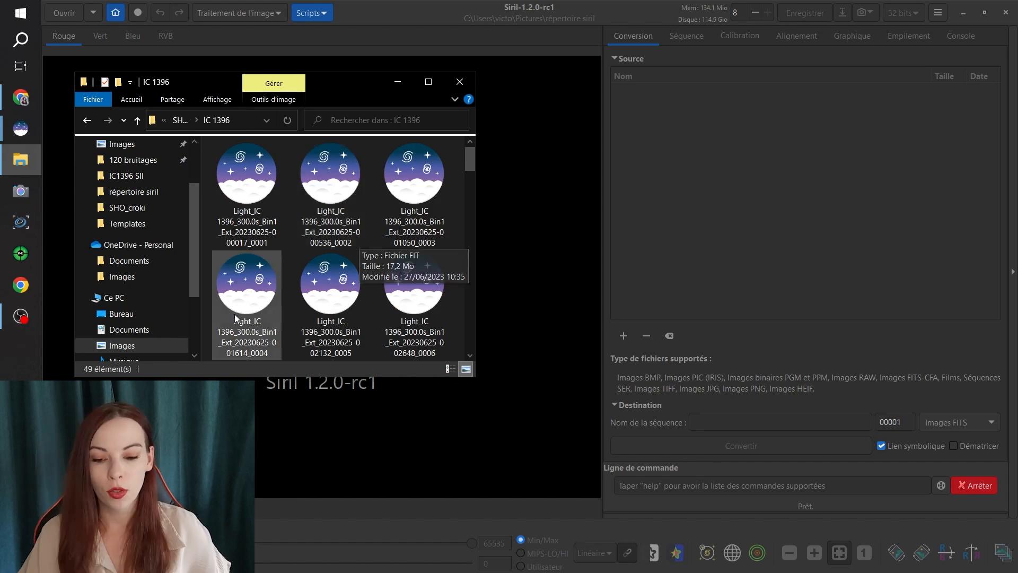
key("ctrl+a")
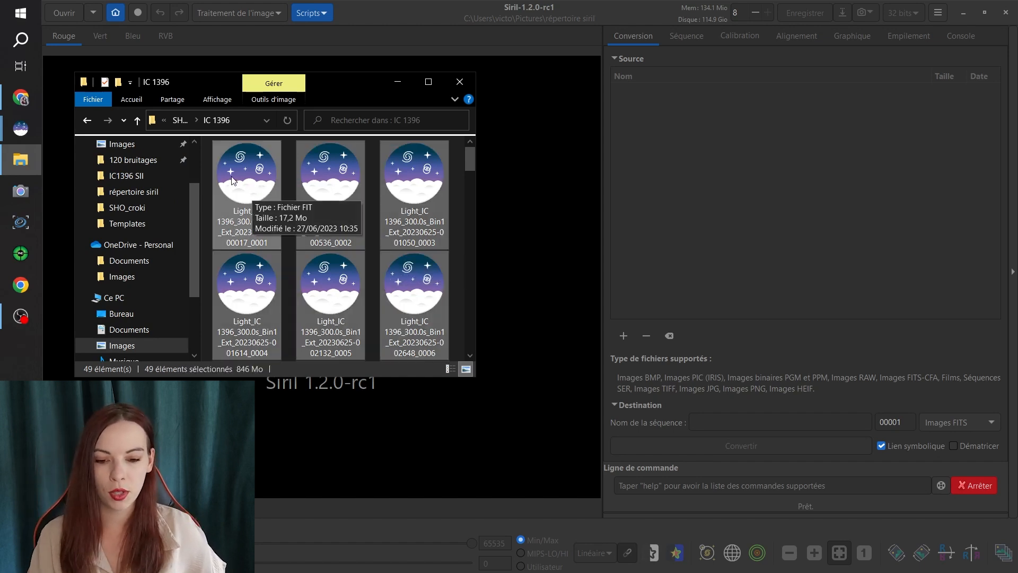
left_click_drag(237, 180, 731, 158)
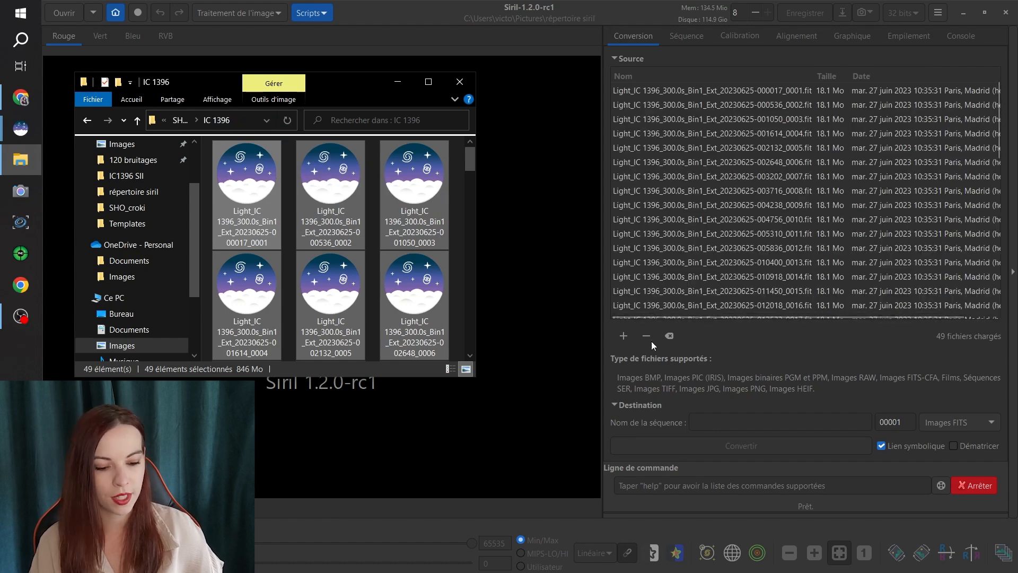
- Convert the loaded files into a sequence named "brutes" and display the image in Auto ajustement mode
left_click(742, 422)
type("brutes")
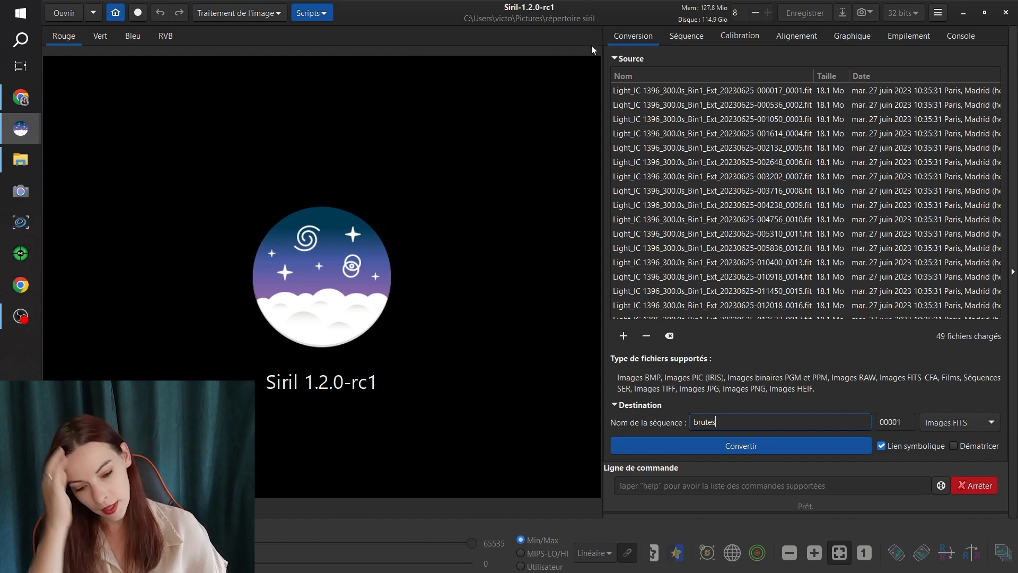
left_click(777, 444)
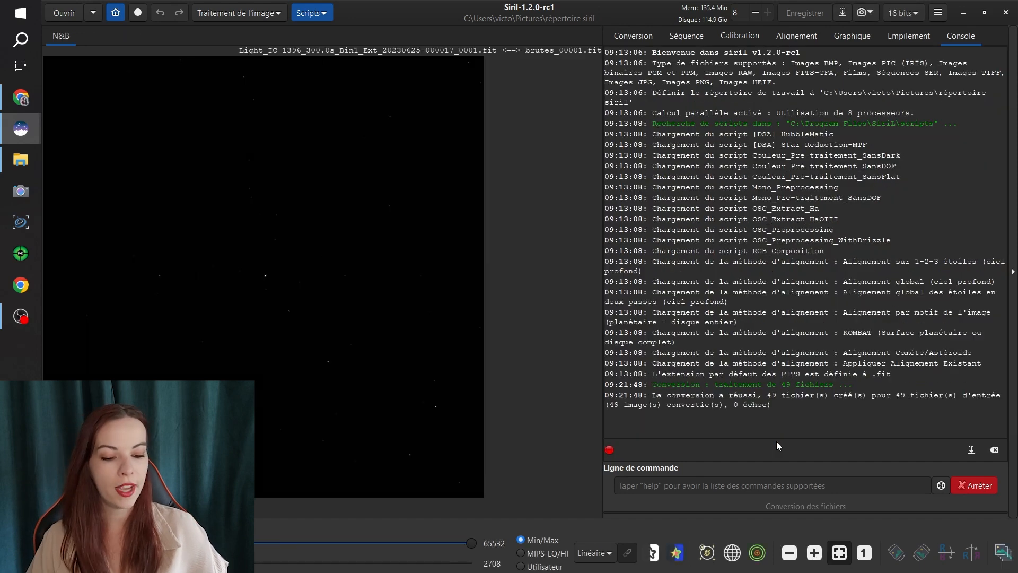
left_click(596, 561)
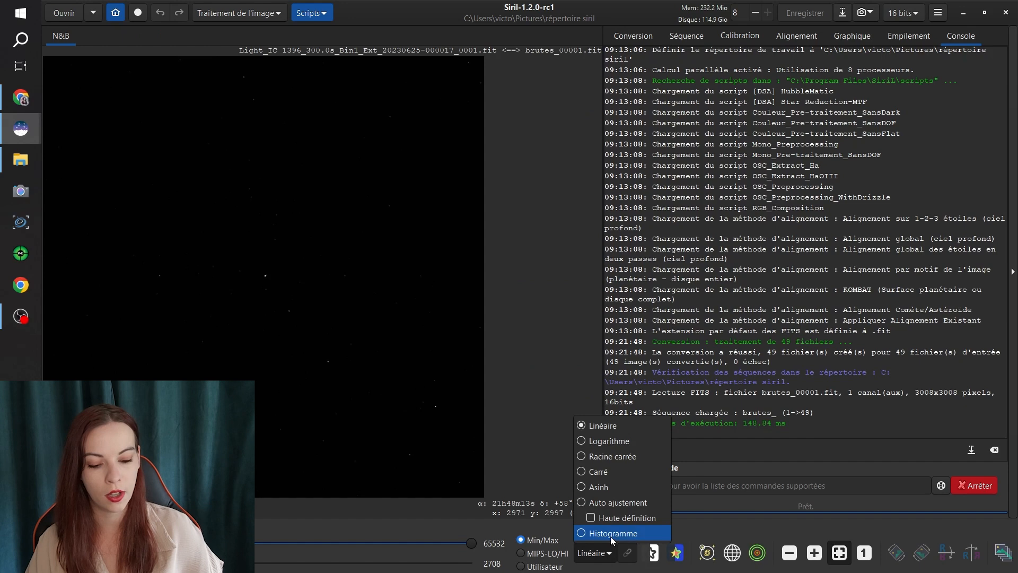
left_click(604, 504)
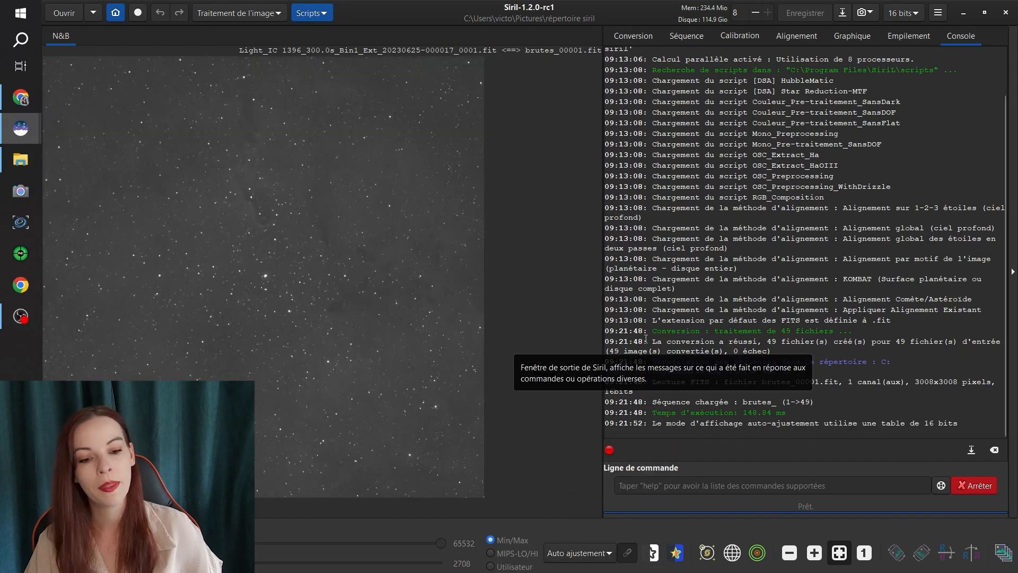
- Enable dark calibration using dark_stacked.fit from the master_lextrem folder
left_click(739, 36)
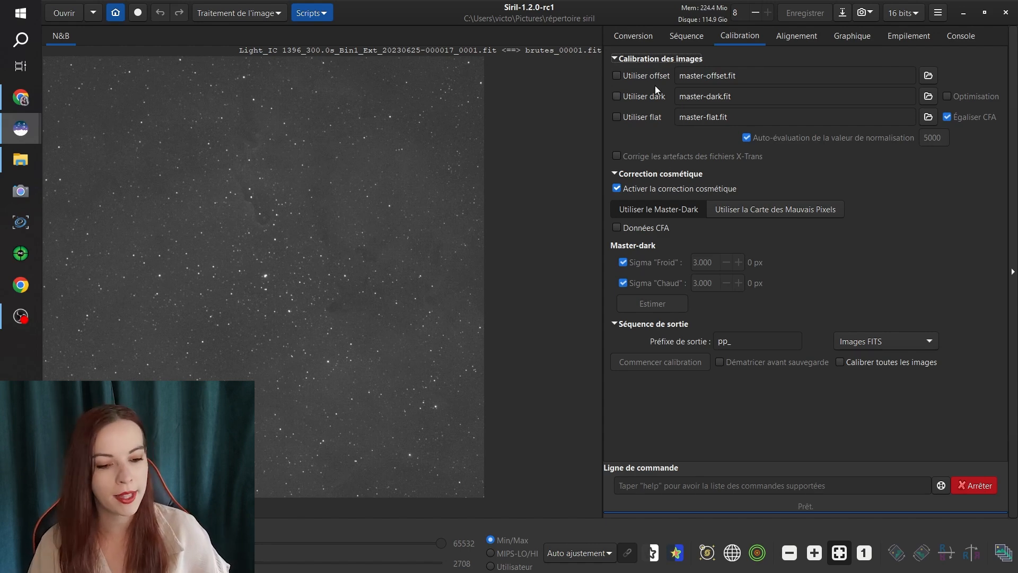
left_click(618, 95)
left_click(923, 96)
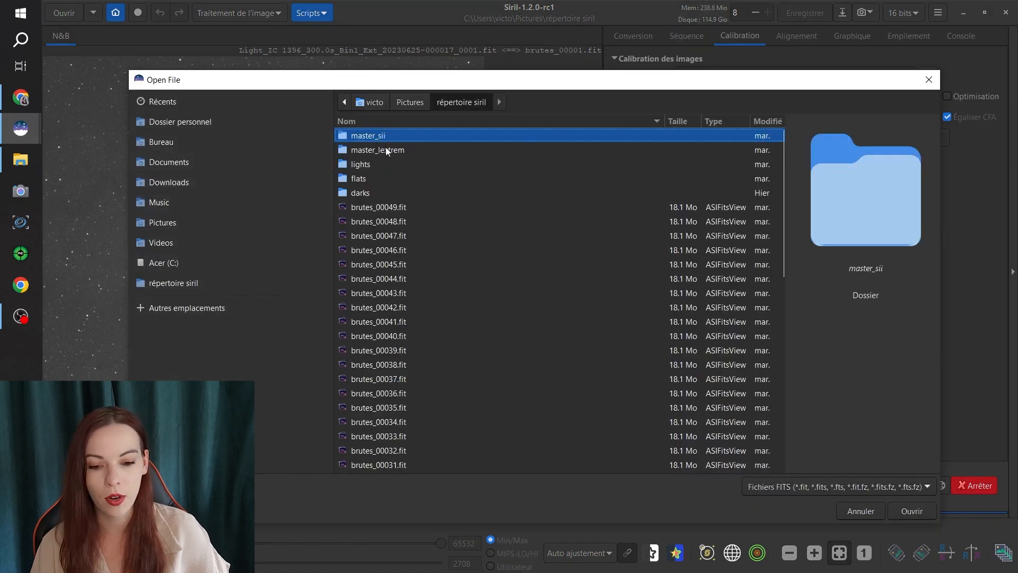
double_click(387, 149)
double_click(378, 169)
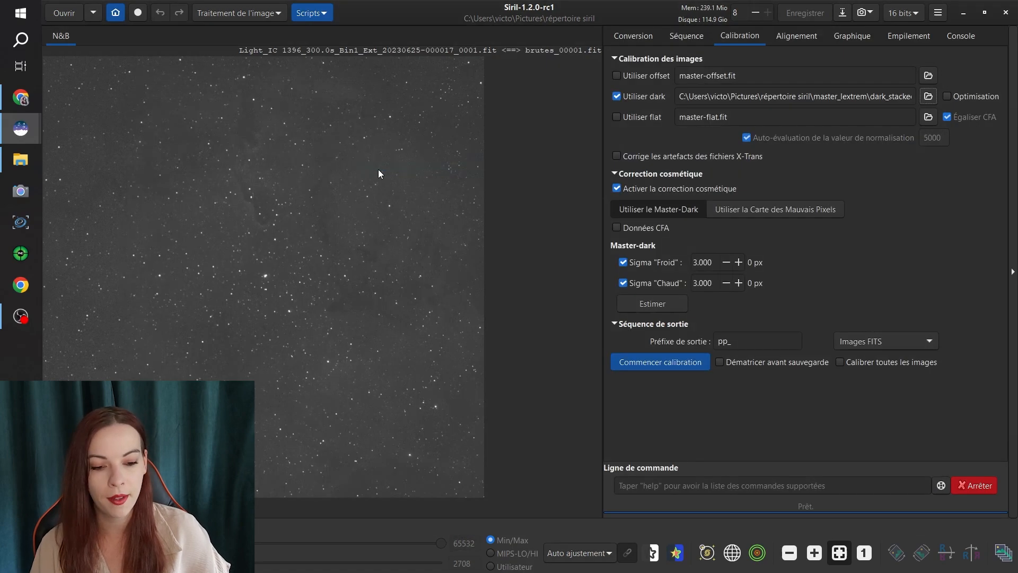
- Enable flat calibration with pp_flat_lextrem_stacked.fit from the master_lextrem folder and run the calibration of the sequence
left_click(617, 117)
left_click(928, 116)
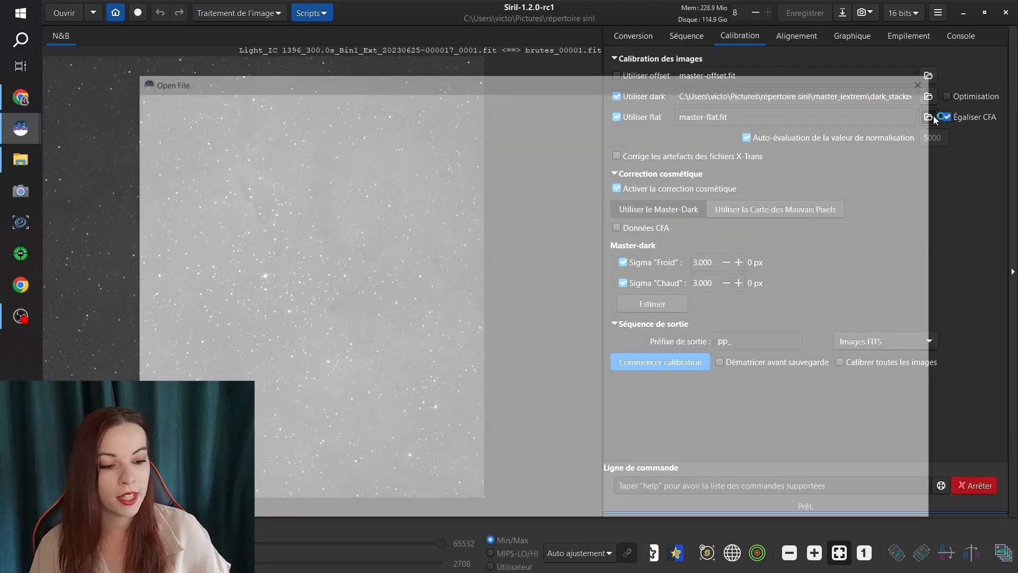
double_click(393, 148)
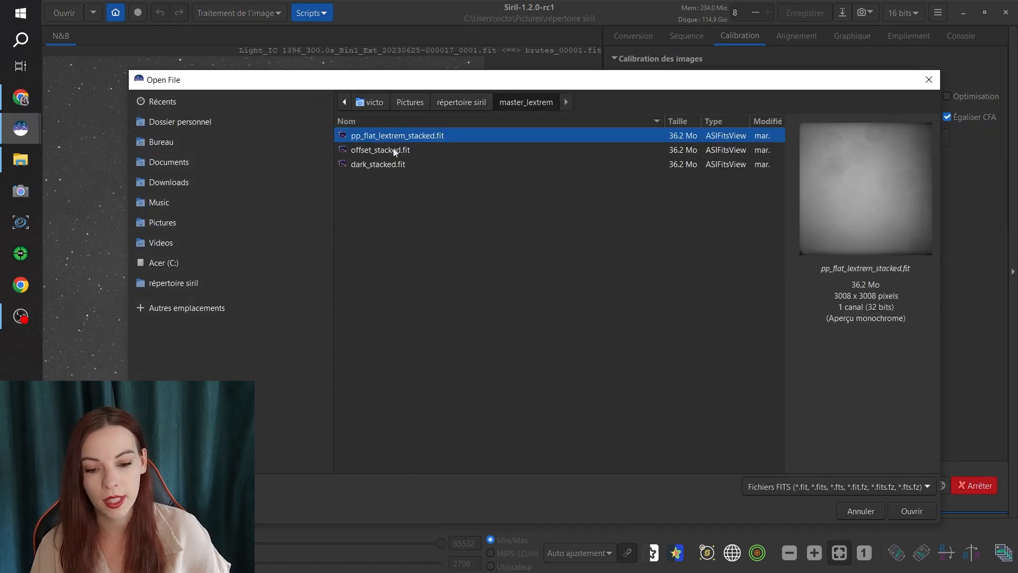
double_click(372, 135)
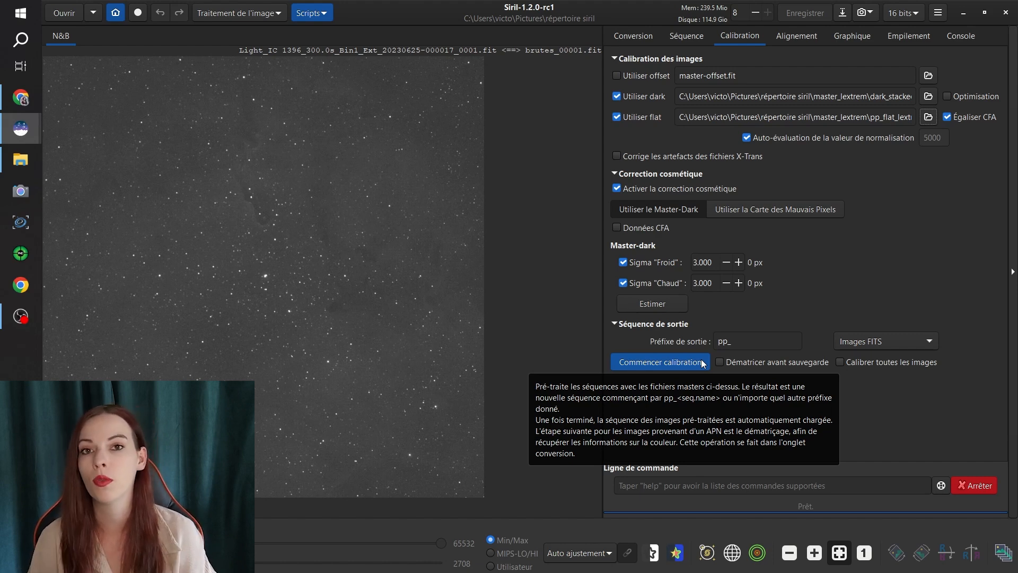
left_click(649, 363)
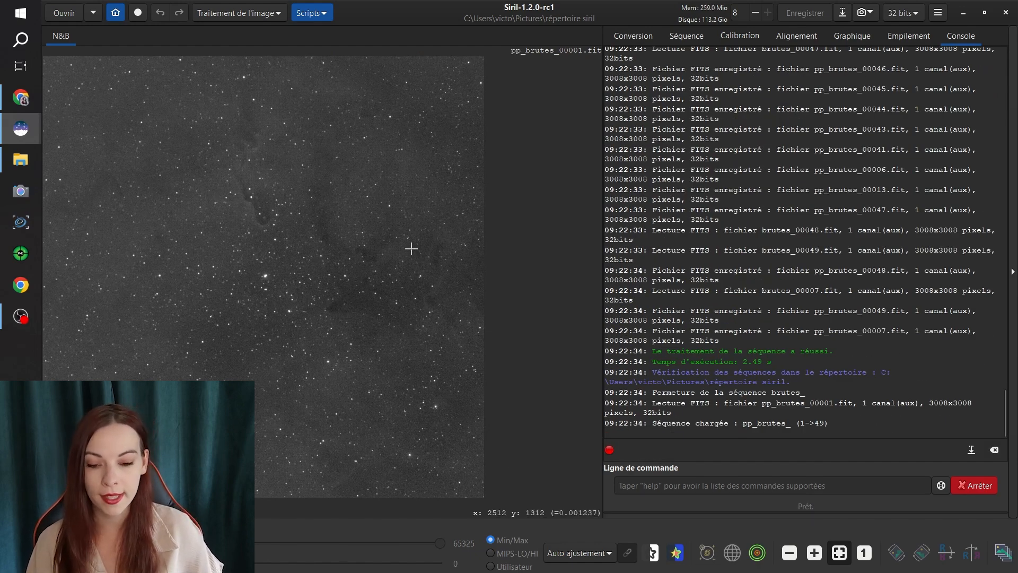
- Split the CFA channels of the whole calibrated sequence with Extraire Ha/OIII, using Sur-échantillonnage de Ha as the resampling option
left_click(269, 14)
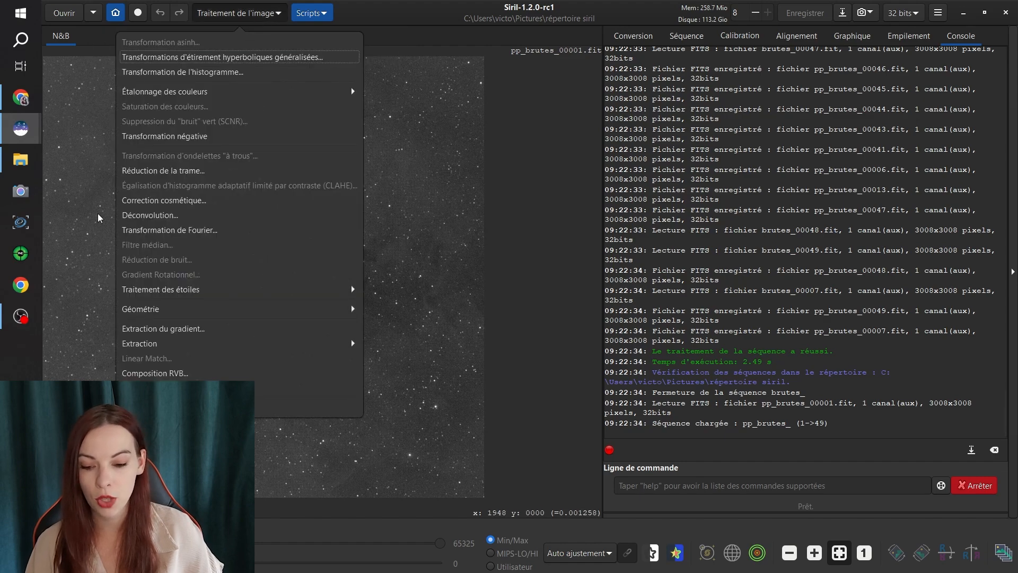
left_click(161, 343)
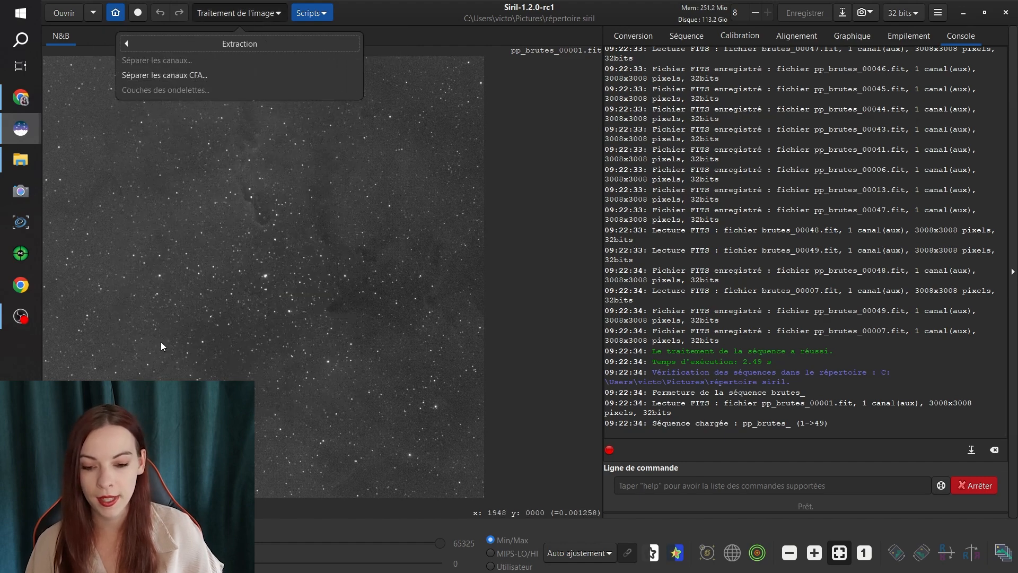
left_click(173, 75)
left_click(530, 264)
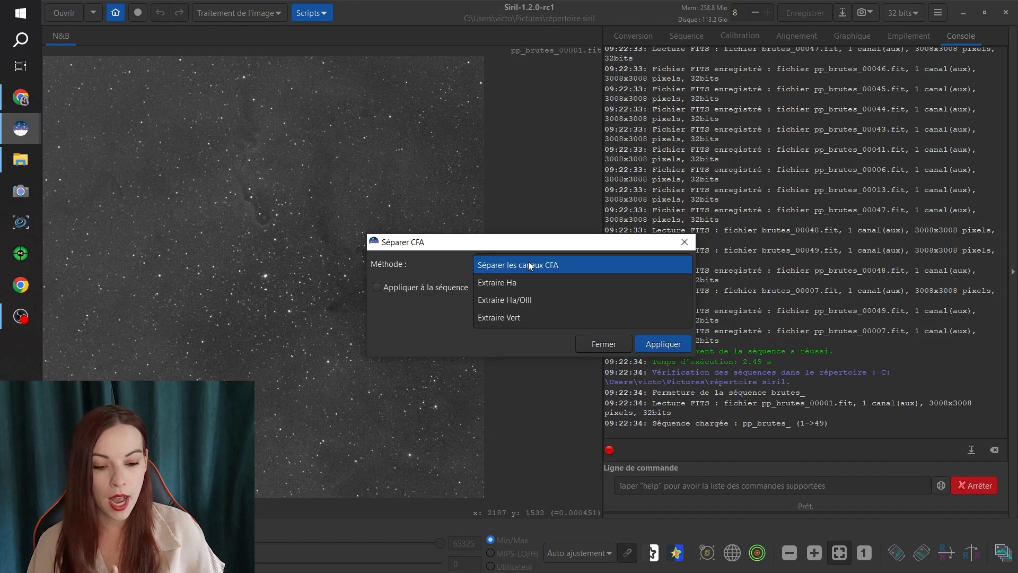
left_click(520, 301)
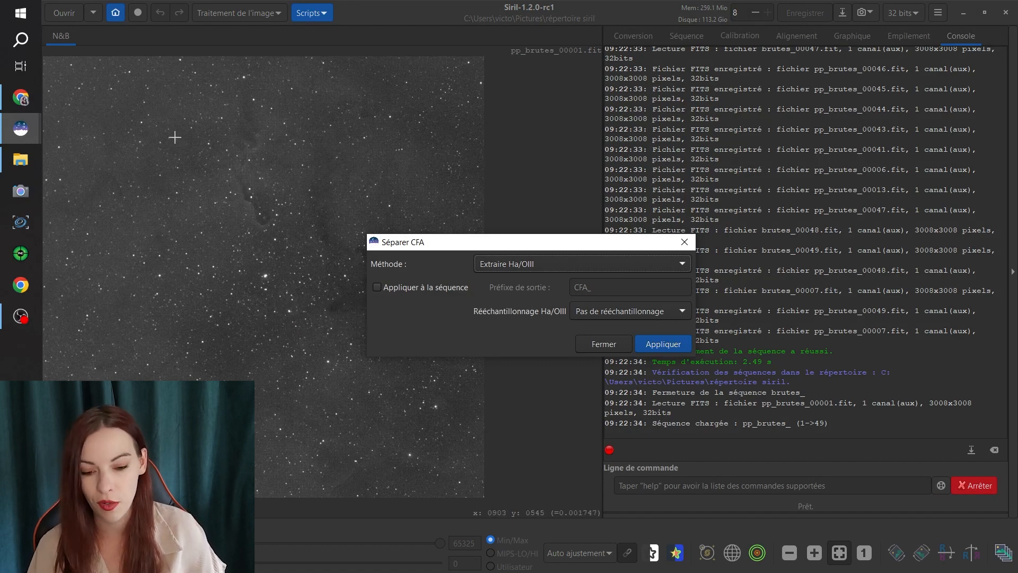
left_click(377, 290)
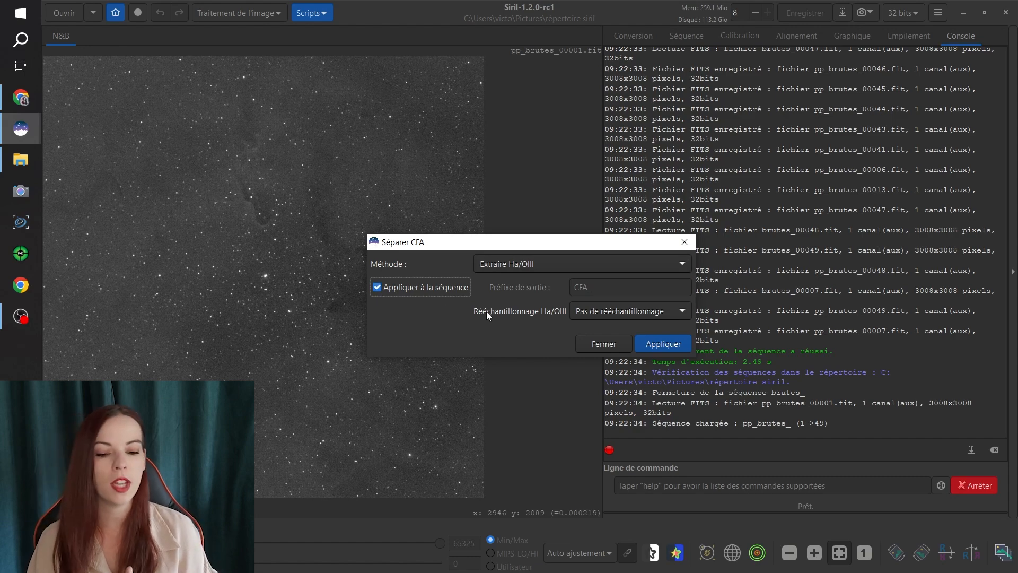
left_click(630, 313)
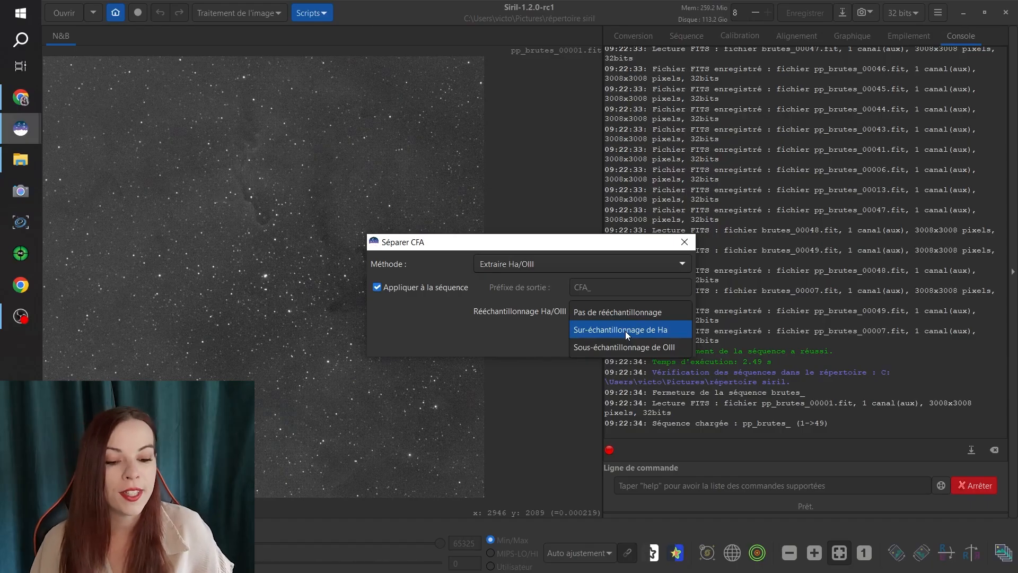
left_click(625, 330)
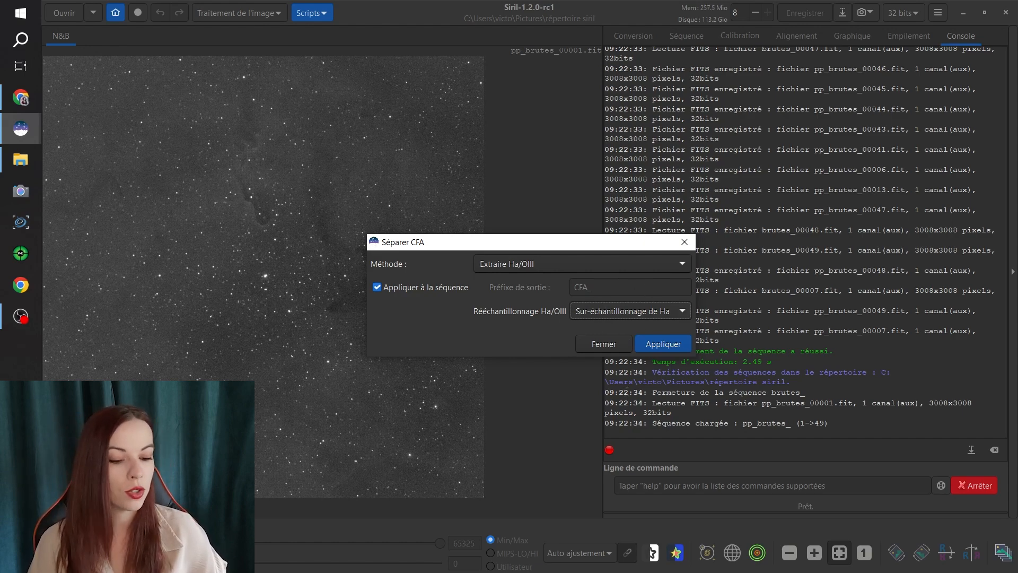
left_click(673, 347)
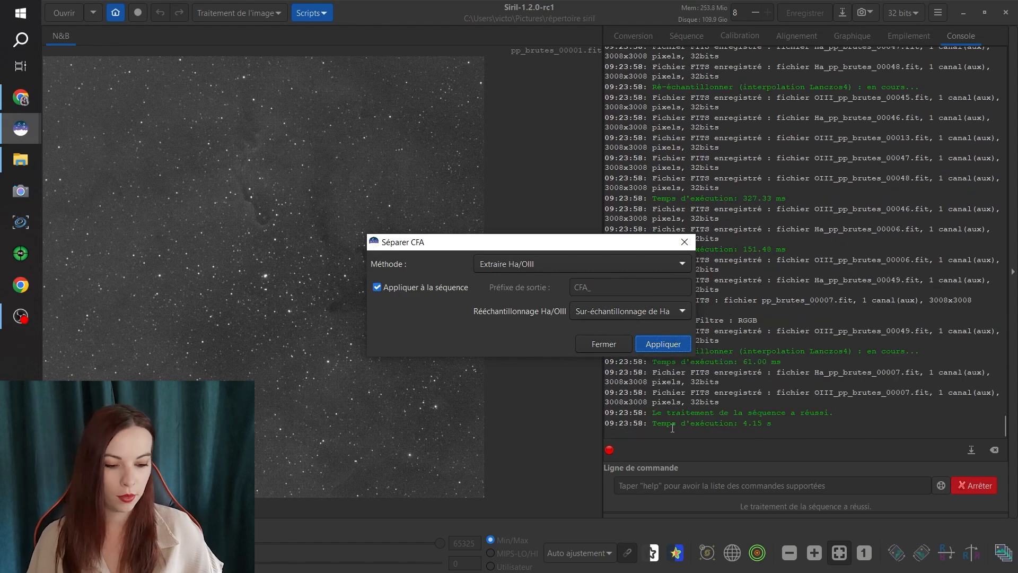
left_click(598, 346)
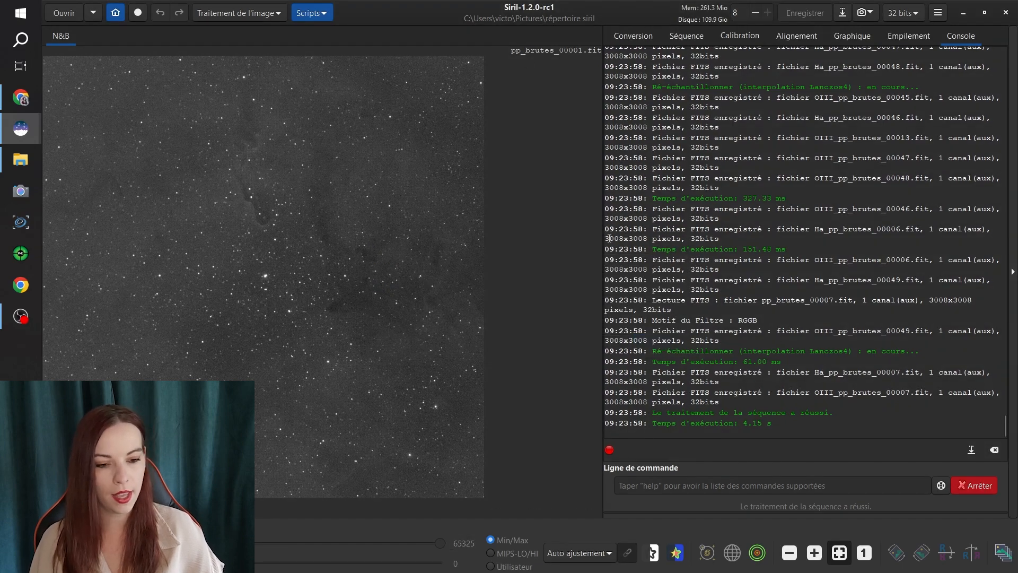
- Load the Ha_pp_brutes_.seq sequence
left_click(700, 38)
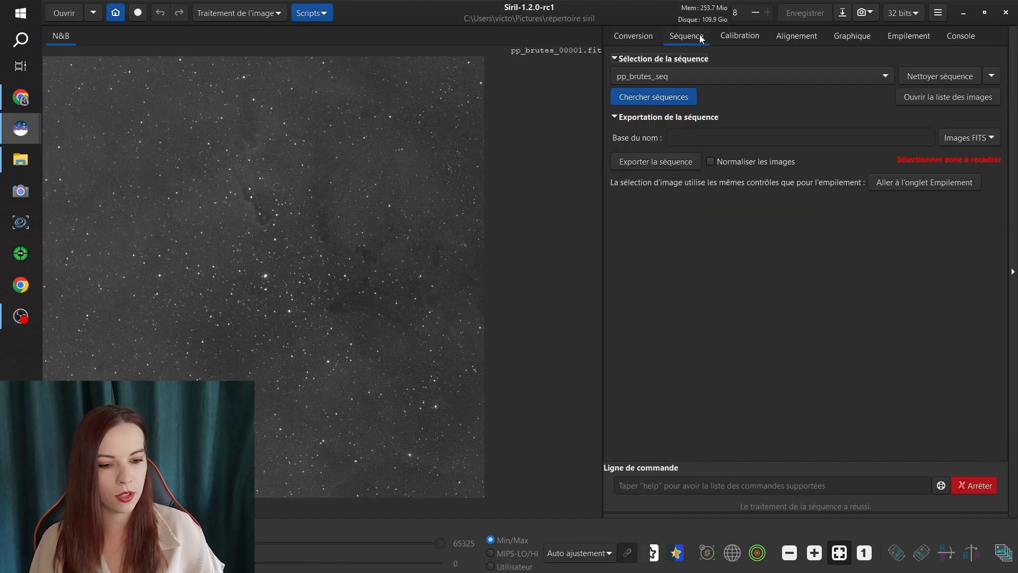
left_click(640, 100)
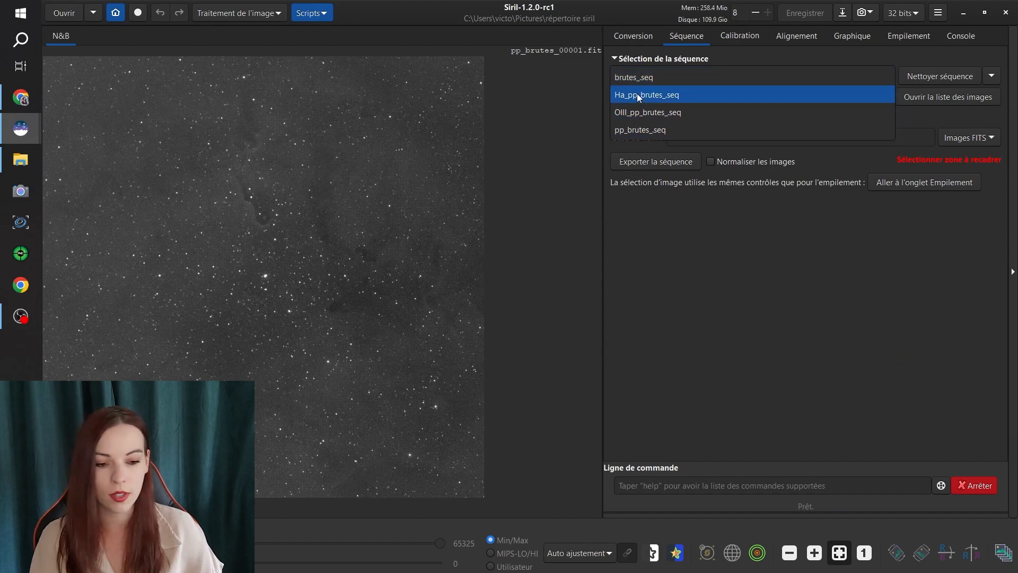
left_click(638, 94)
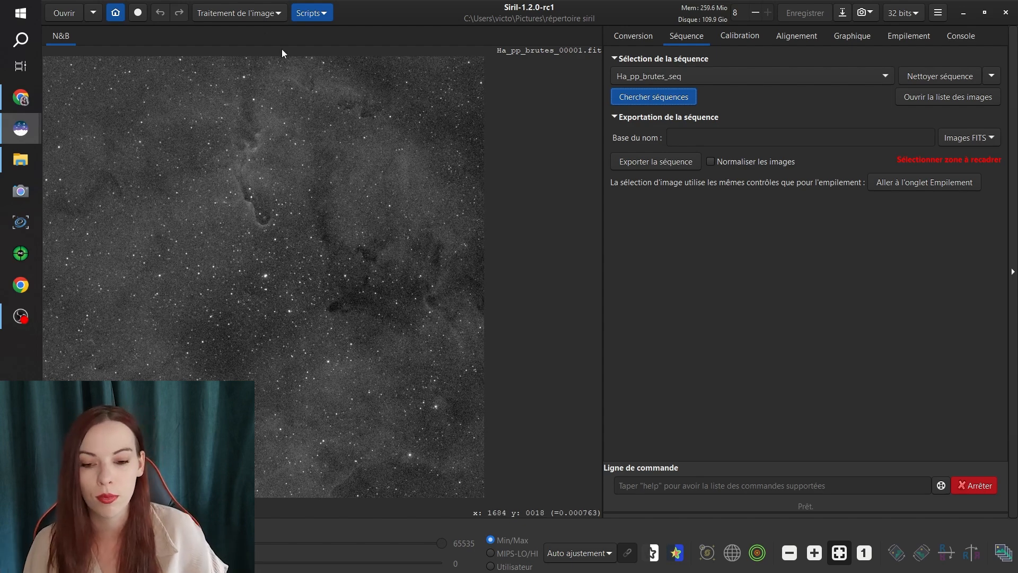
- Set up gradient extraction for the Ha sequence with the Polynomiale interpolation method and order 1
left_click(256, 15)
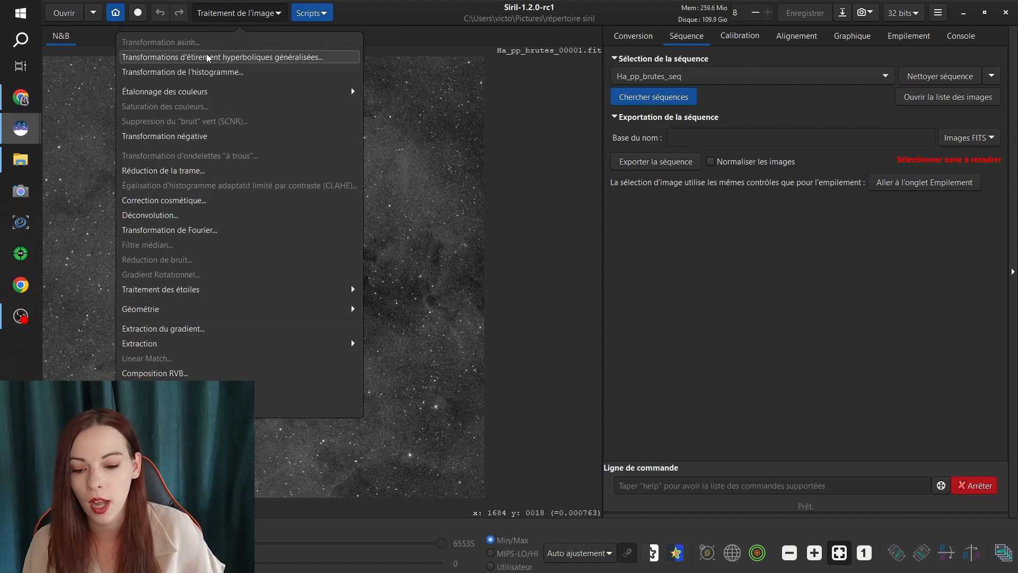
left_click(156, 328)
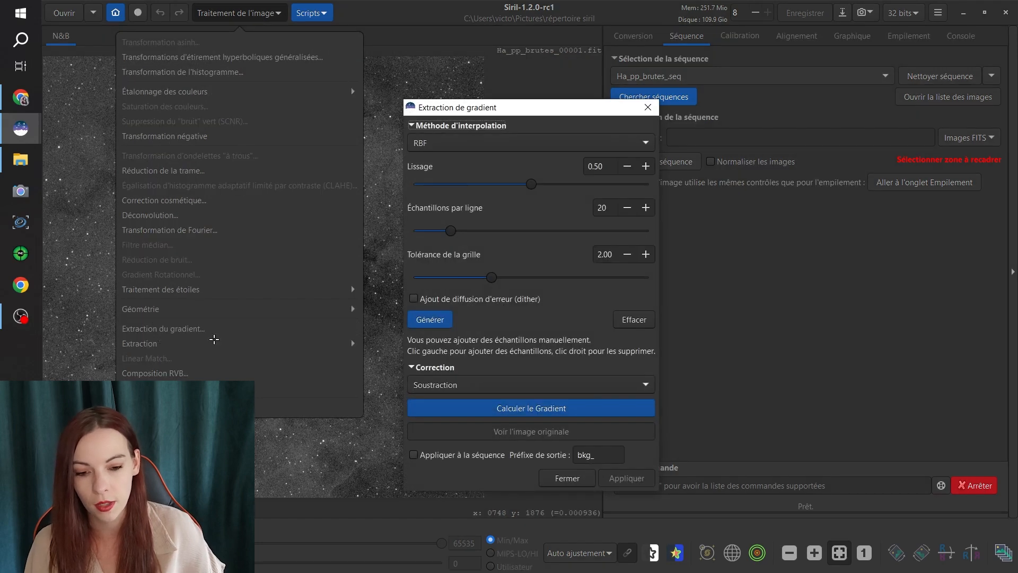
left_click_drag(445, 113, 643, 73)
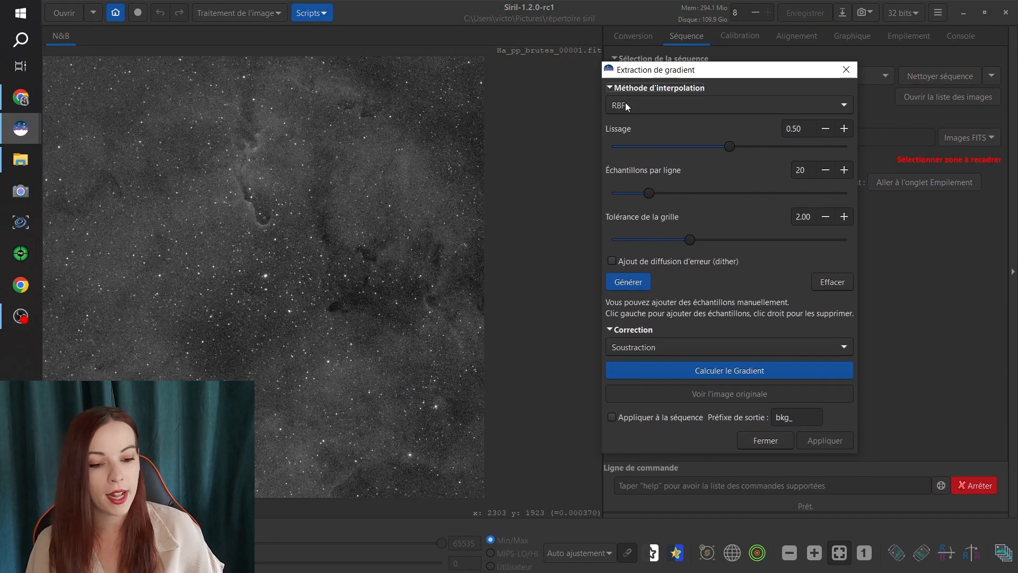
left_click(626, 104)
left_click(632, 124)
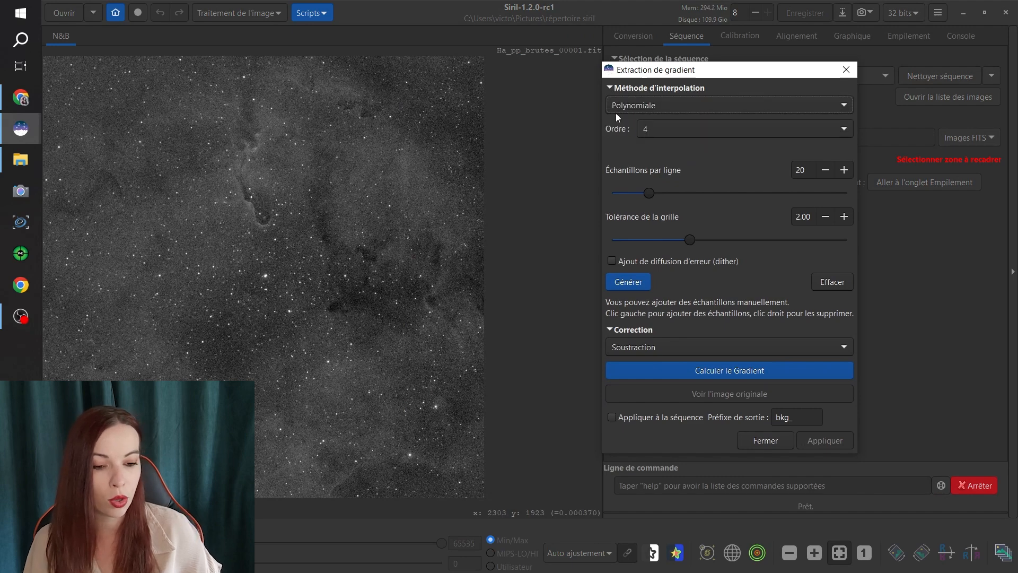
left_click(651, 132)
left_click(654, 70)
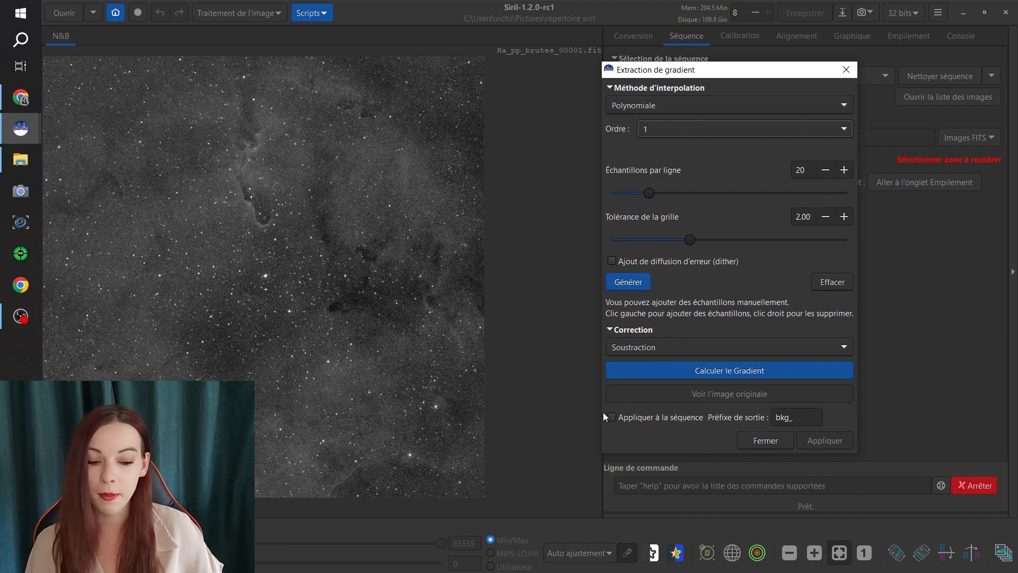
- Generate the background samples, compute the gradient and apply the extraction to the whole Ha sequence
left_click(623, 417)
left_click(629, 282)
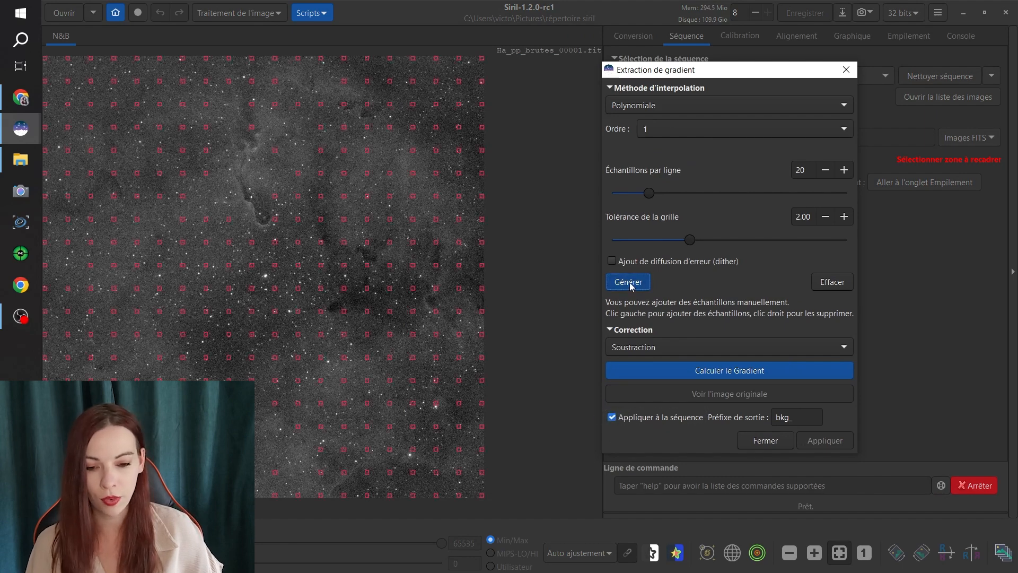
left_click(727, 367)
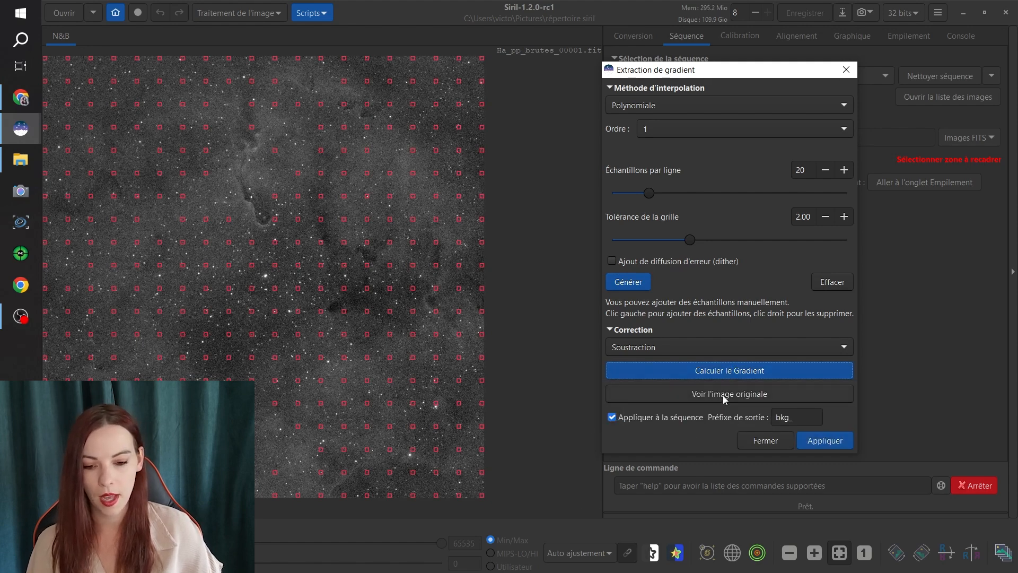
left_click(809, 443)
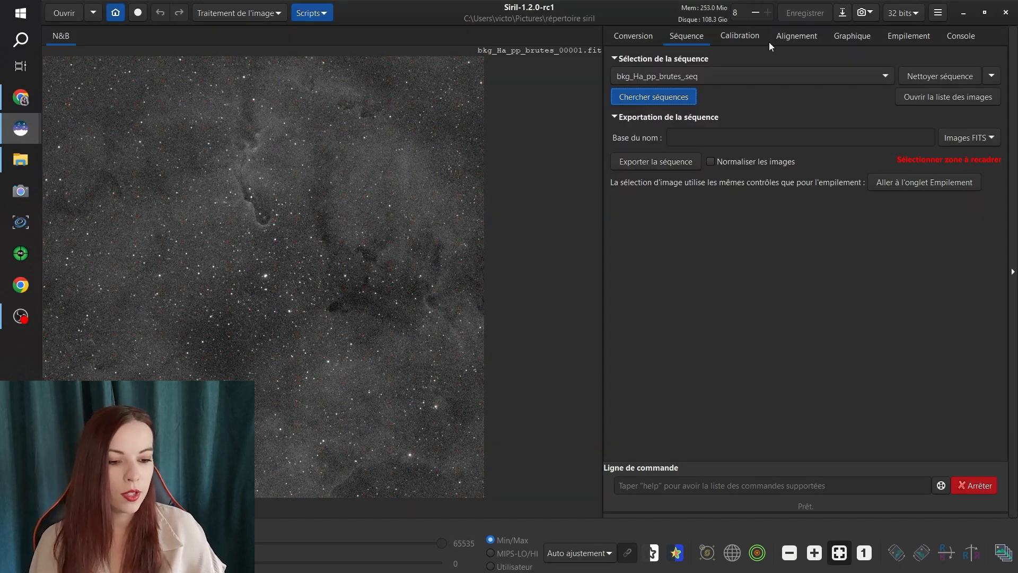
- Check the image dimensions in the FITS header and align the gradient-corrected Ha sequence with Alignement global (ciel profond)
left_click(800, 37)
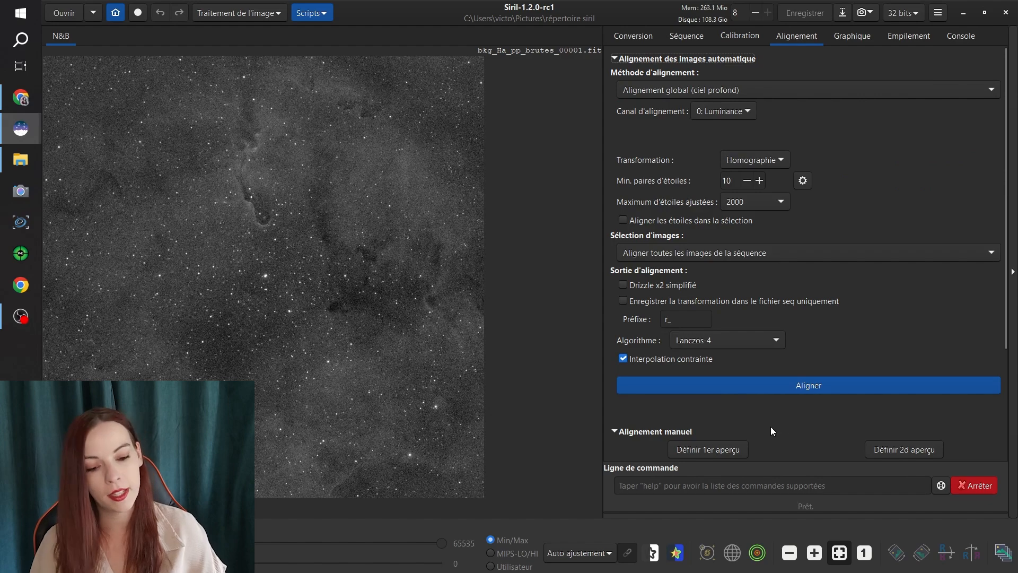
left_click(937, 13)
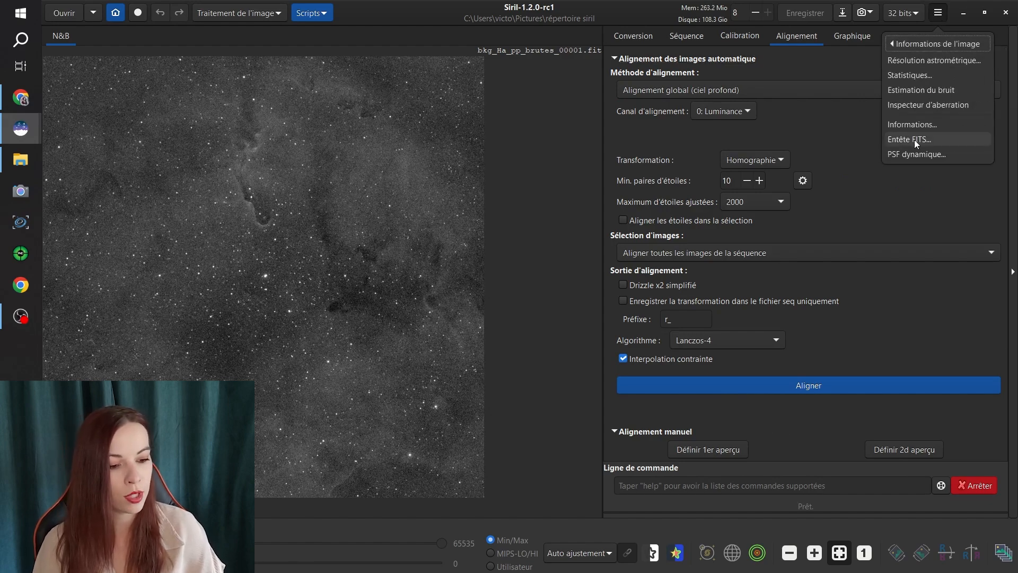
left_click(916, 139)
double_click(472, 237)
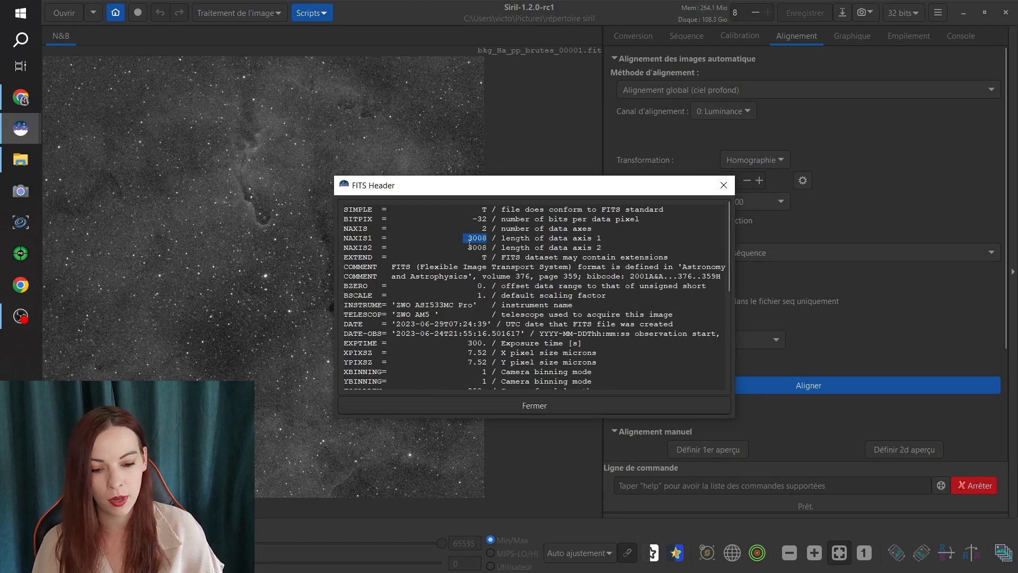
left_click(721, 186)
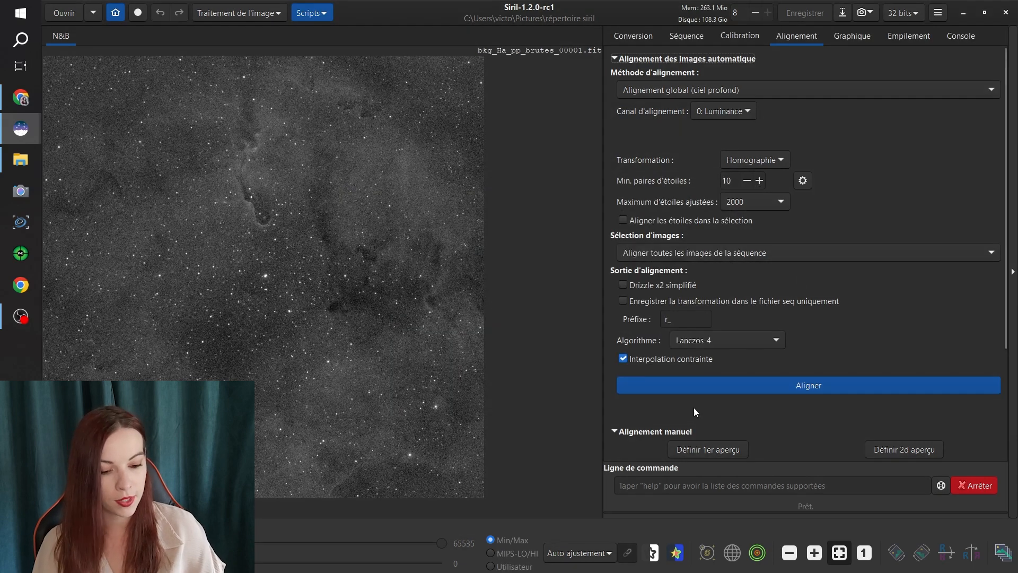
left_click(783, 385)
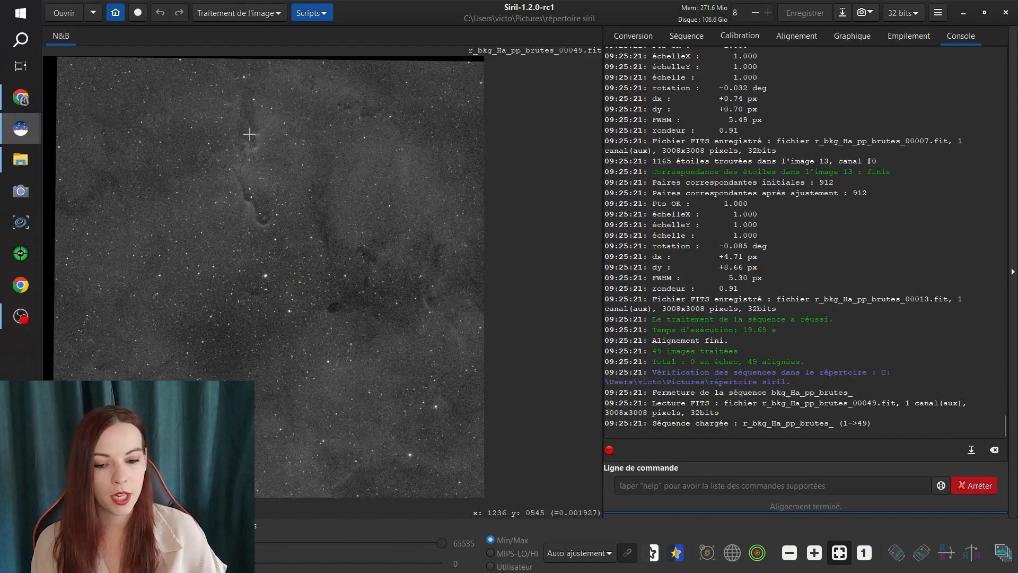
- Review the pixel rejection algorithms available for stacking the aligned Ha sequence
left_click(921, 37)
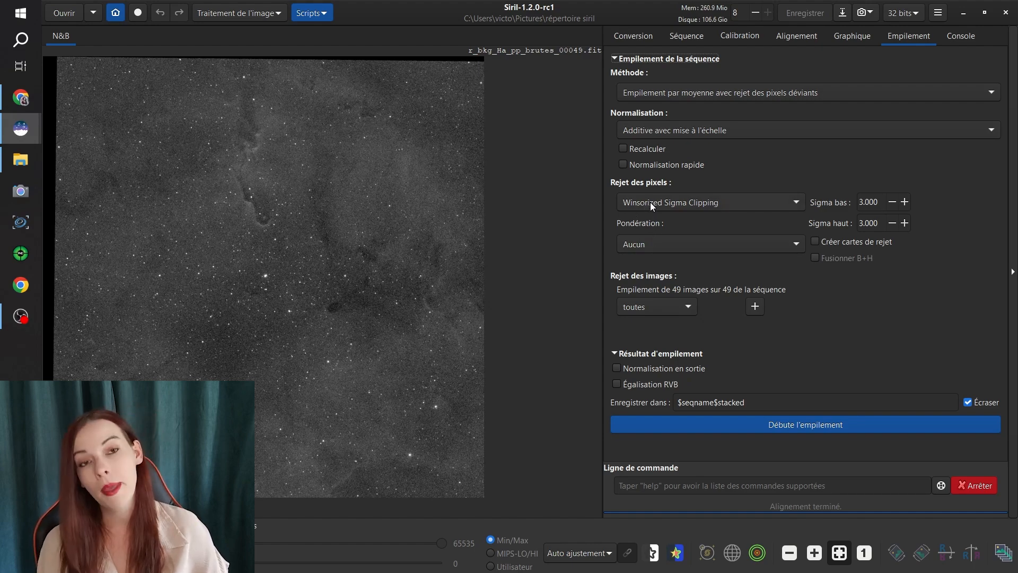
mouse_move(650, 202)
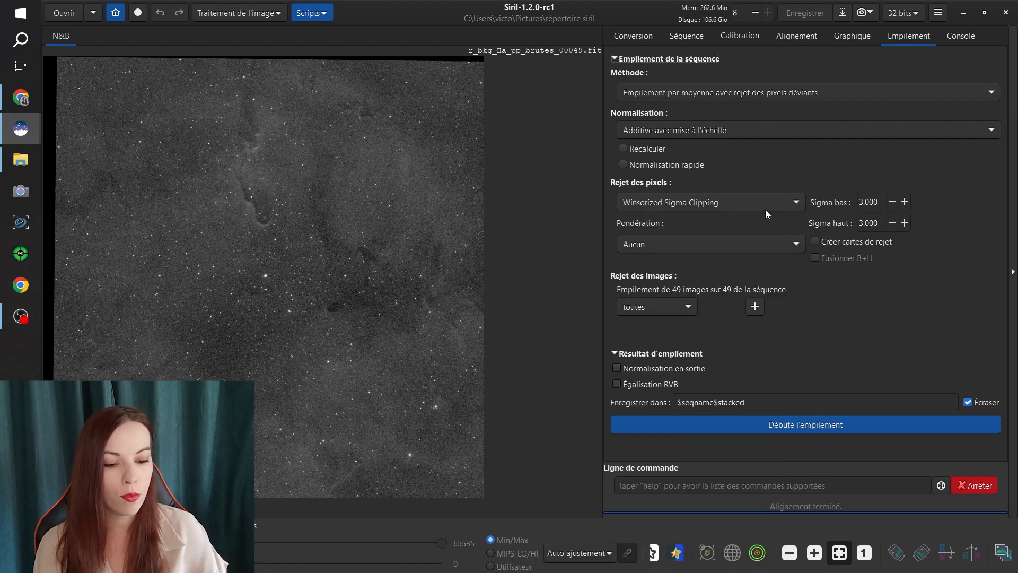
left_click(764, 204)
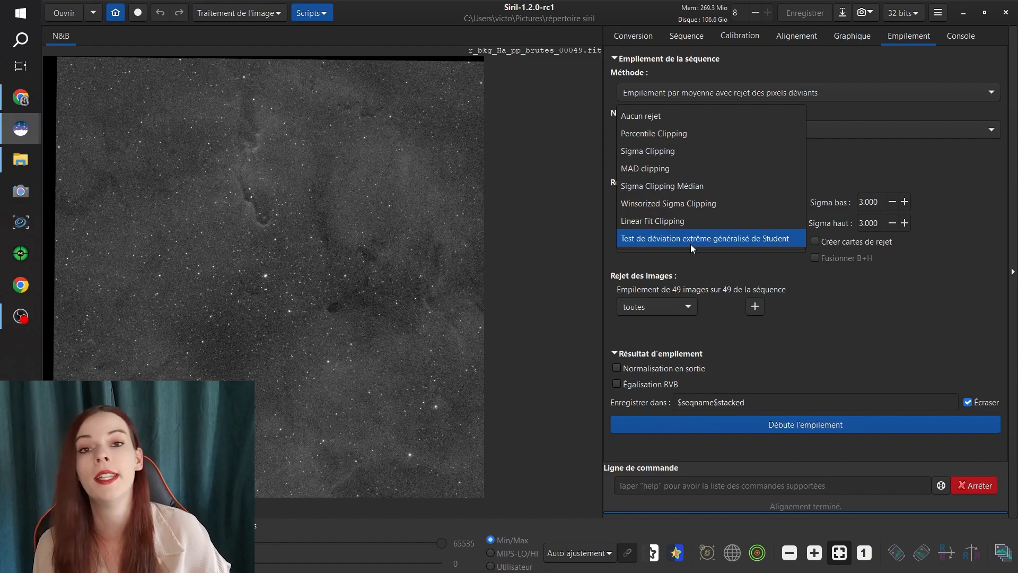
left_click(953, 272)
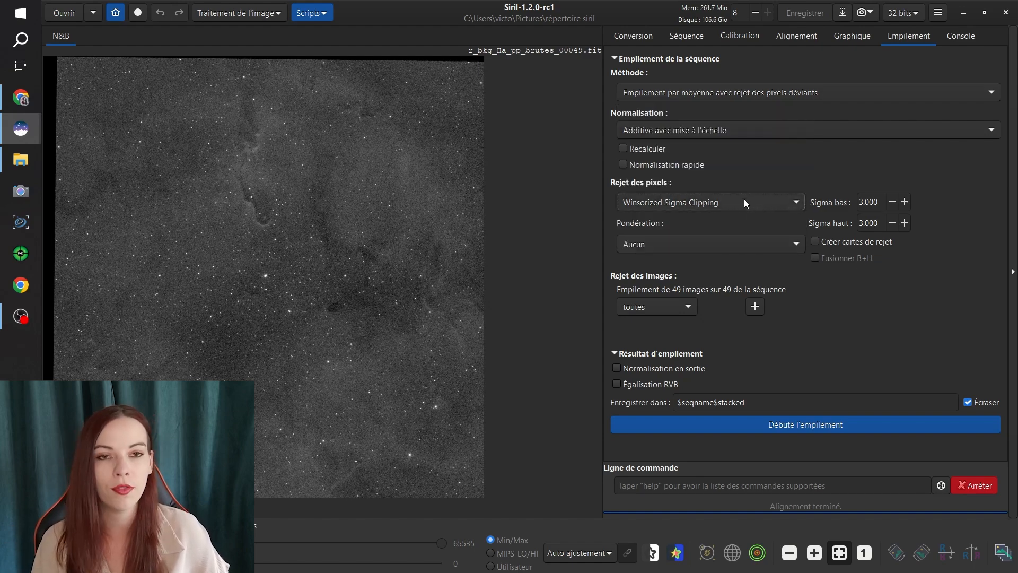
mouse_move(744, 201)
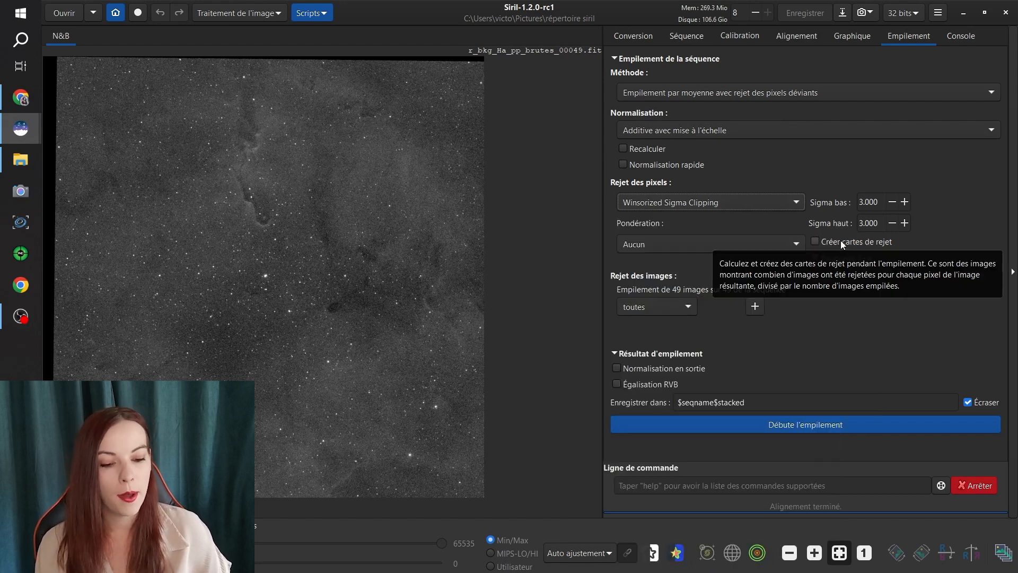
- Try FWHM as the image rejection criterion for the Ha stack, and switch it back to toutes
mouse_move(669, 309)
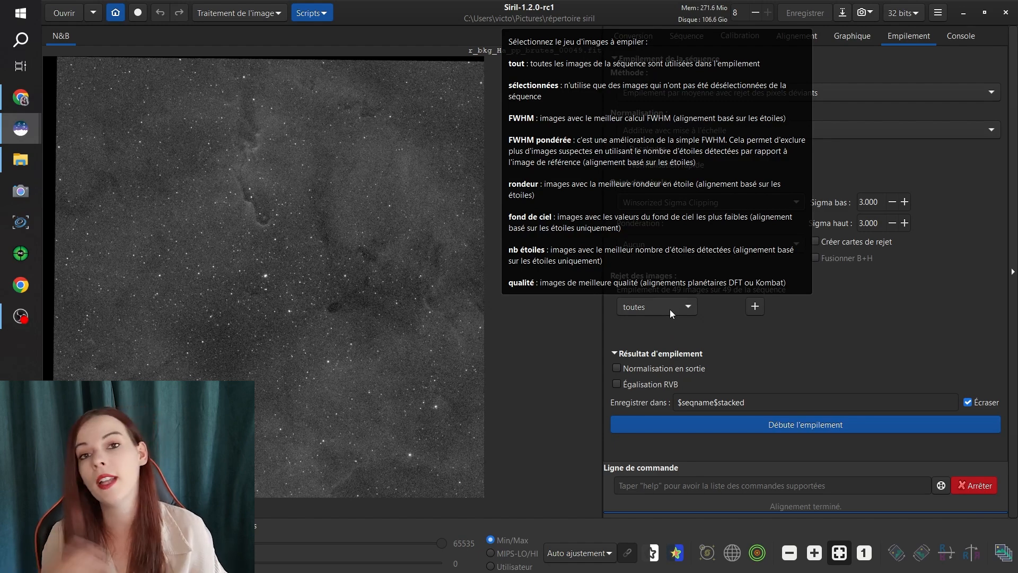
left_click(663, 303)
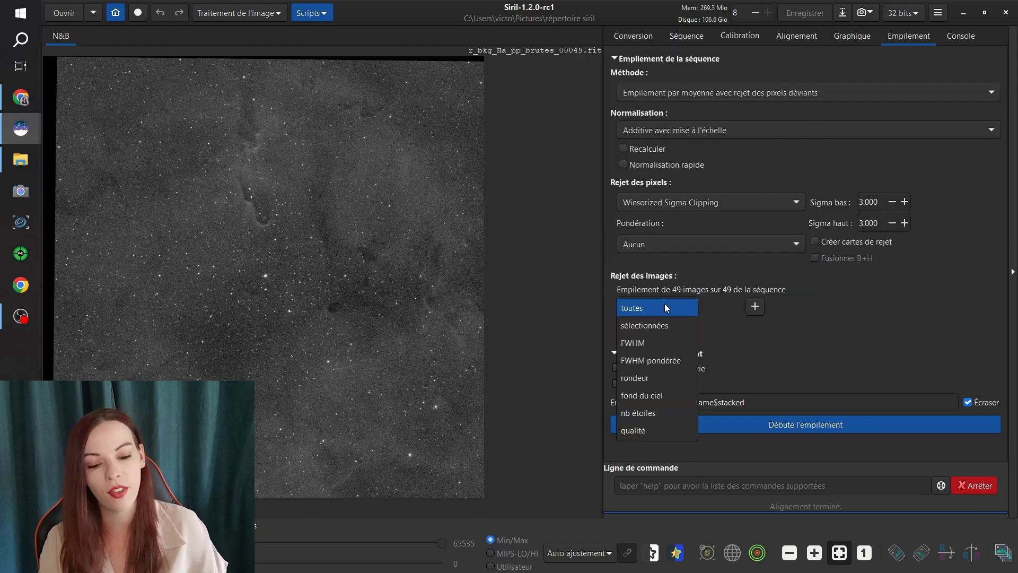
left_click(657, 341)
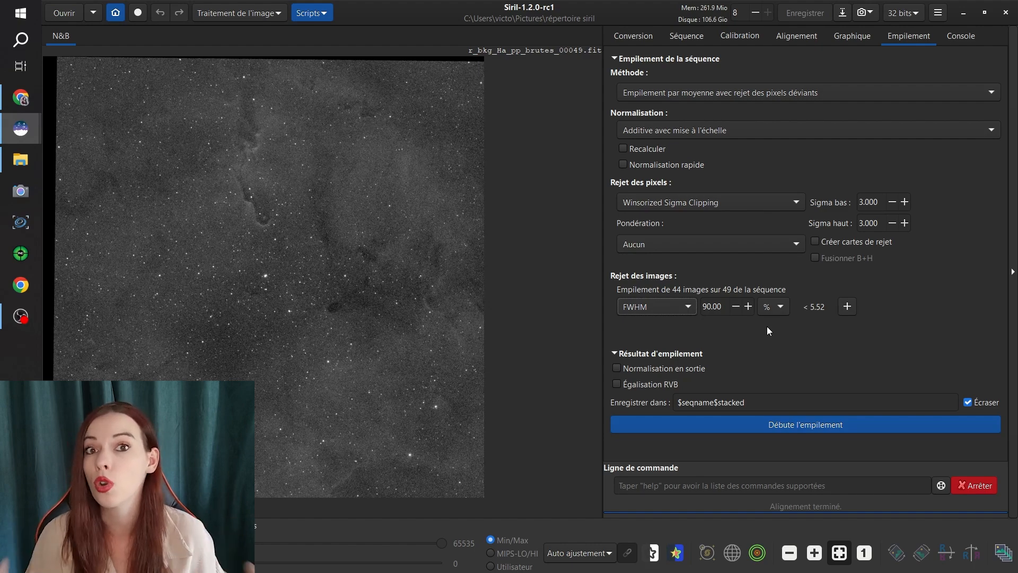
left_click(682, 312)
left_click(651, 272)
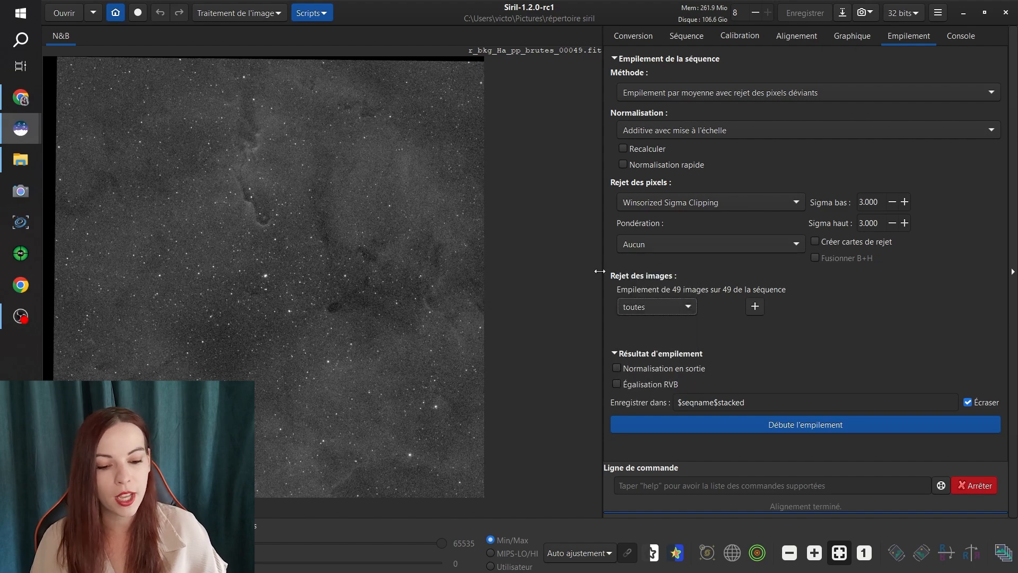
- Enable Normalisation en sortie and stack all aligned Ha images by average with Winsorized Sigma Clipping
left_click(617, 368)
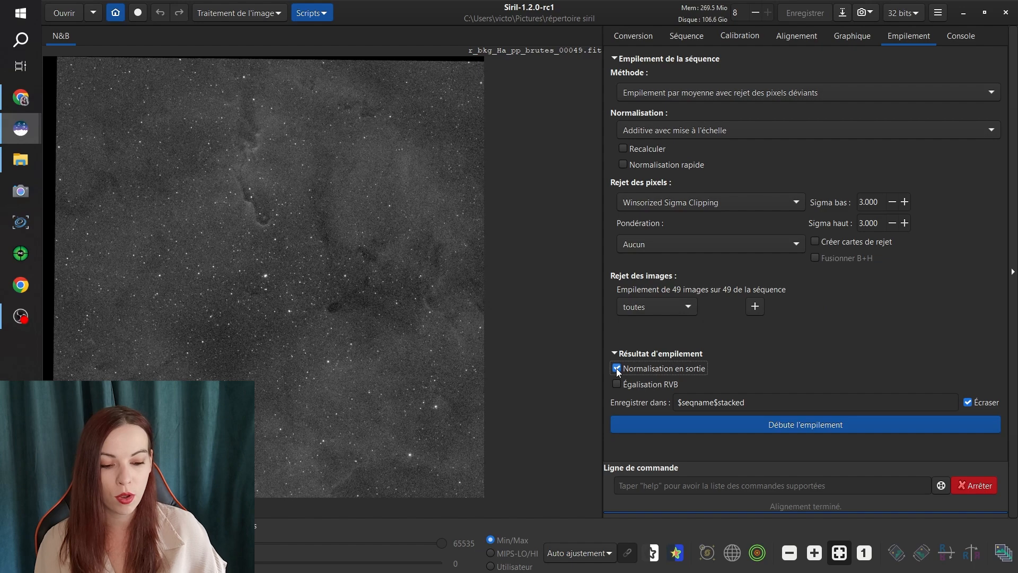
left_click(864, 425)
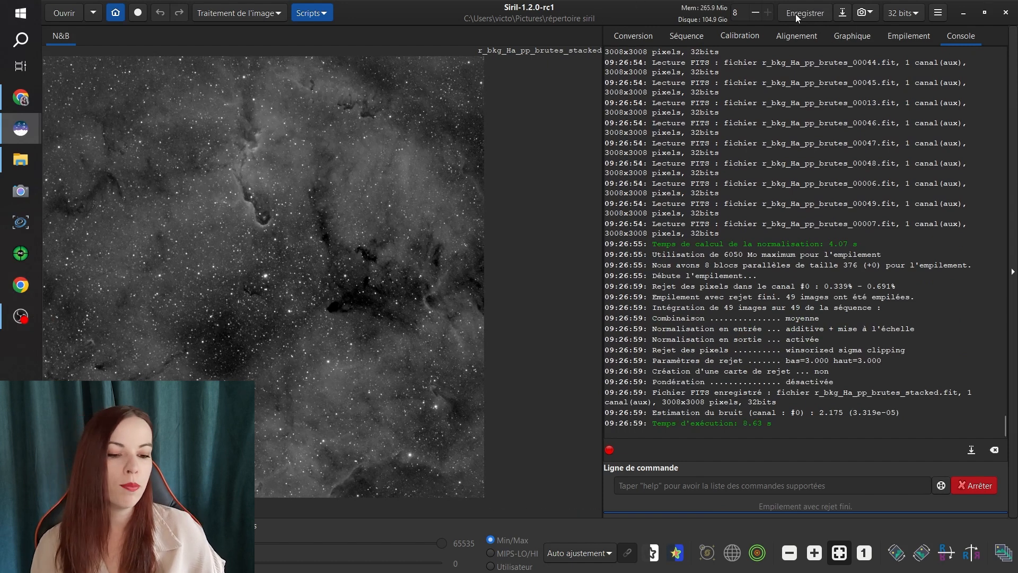
- Load the OIII_pp_brutes_.seq sequence
left_click(686, 36)
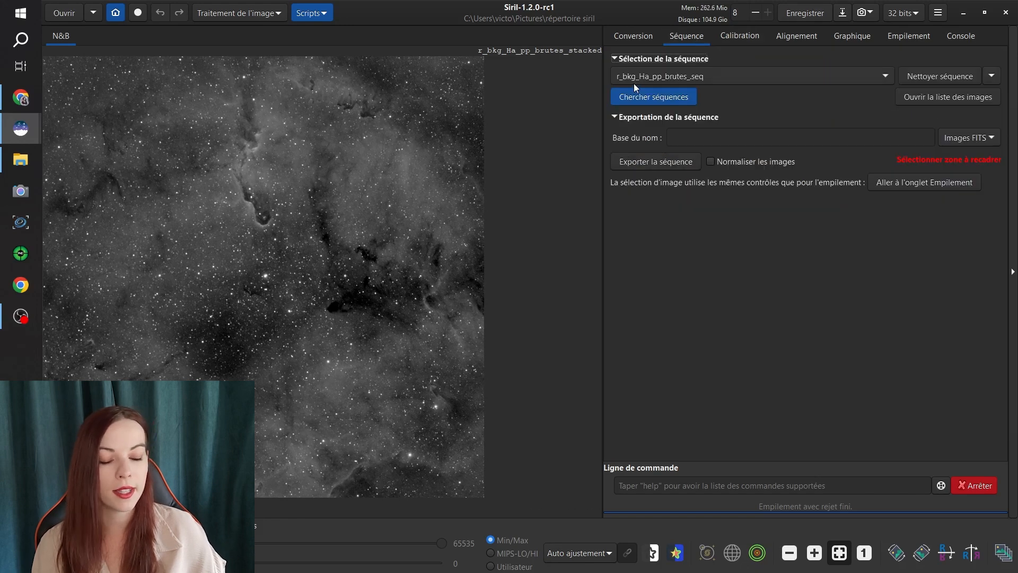
left_click(643, 97)
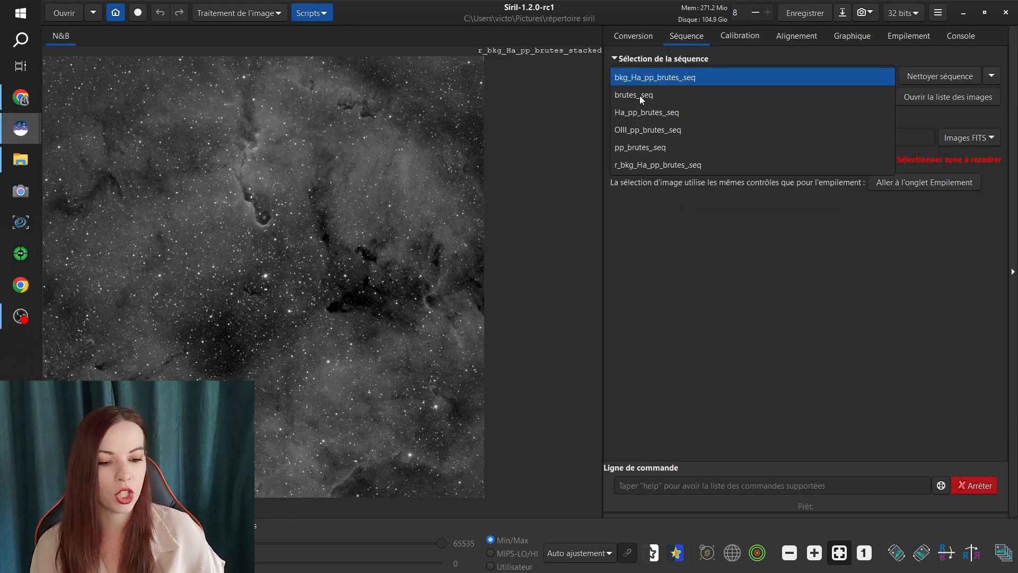
left_click(639, 129)
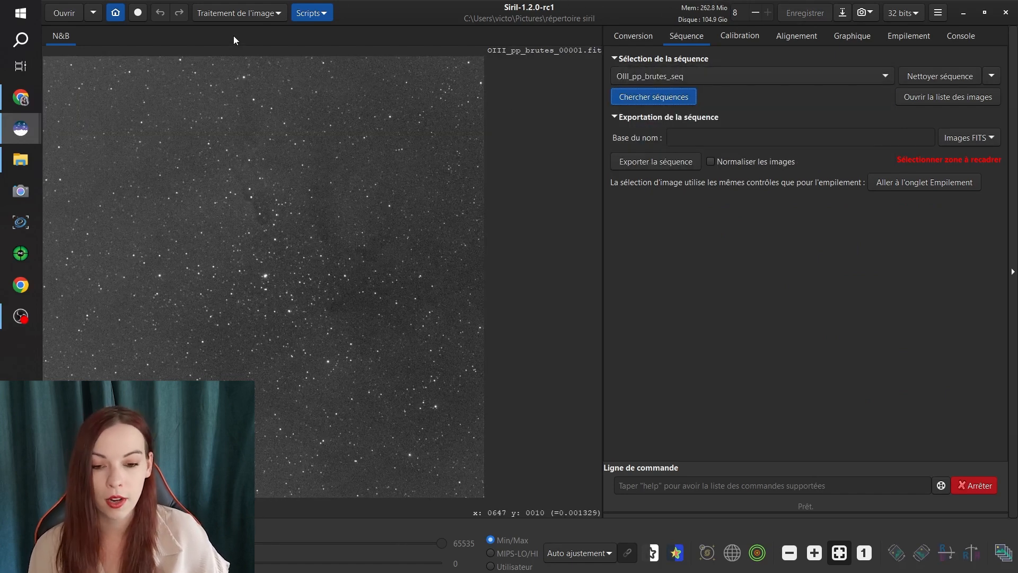
- Extract the gradient with Polynomiale order 1 from generated samples, compare with the original image, and apply it to the whole OIII sequence
left_click(239, 14)
left_click(211, 329)
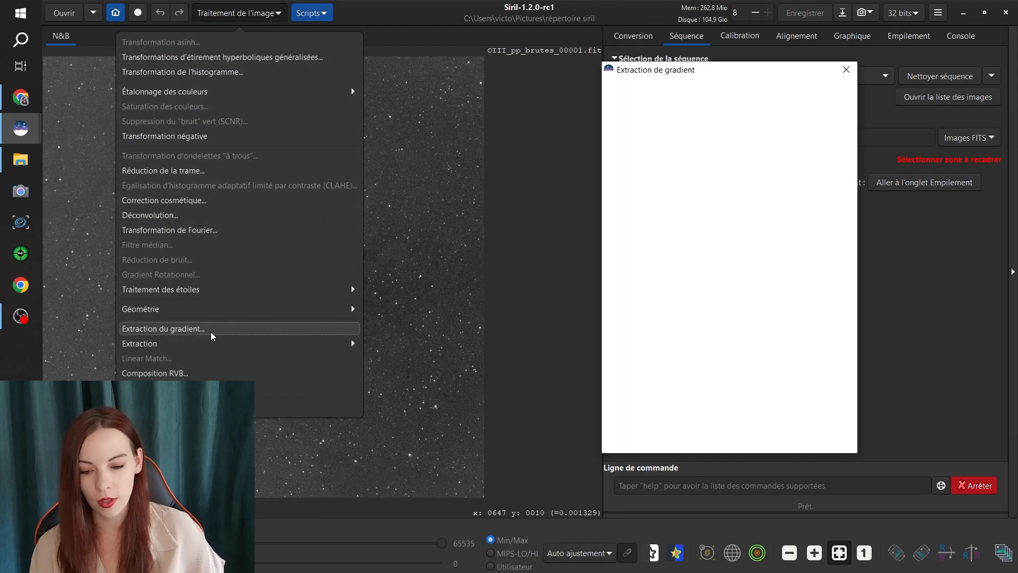
left_click(627, 281)
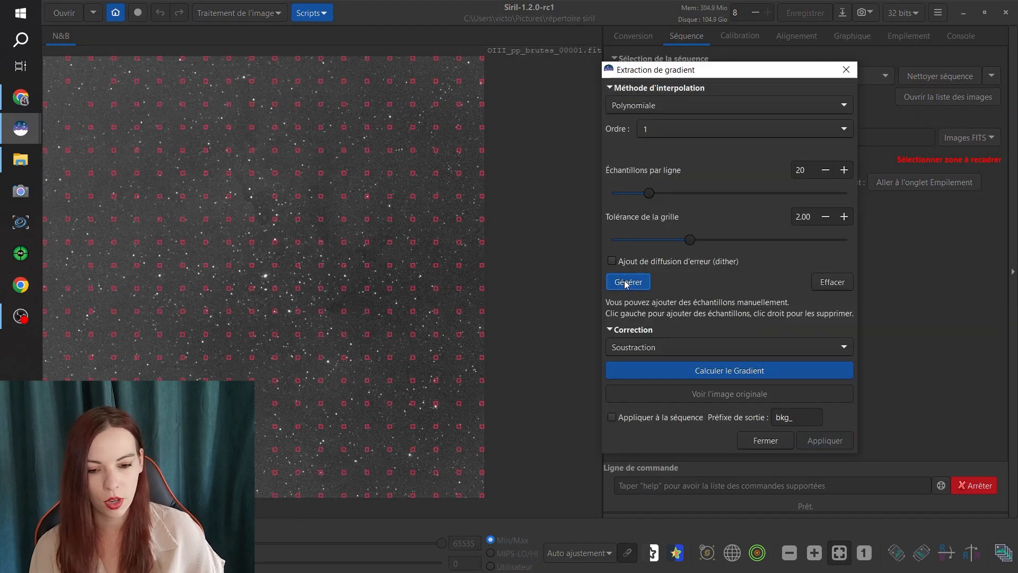
left_click(707, 375)
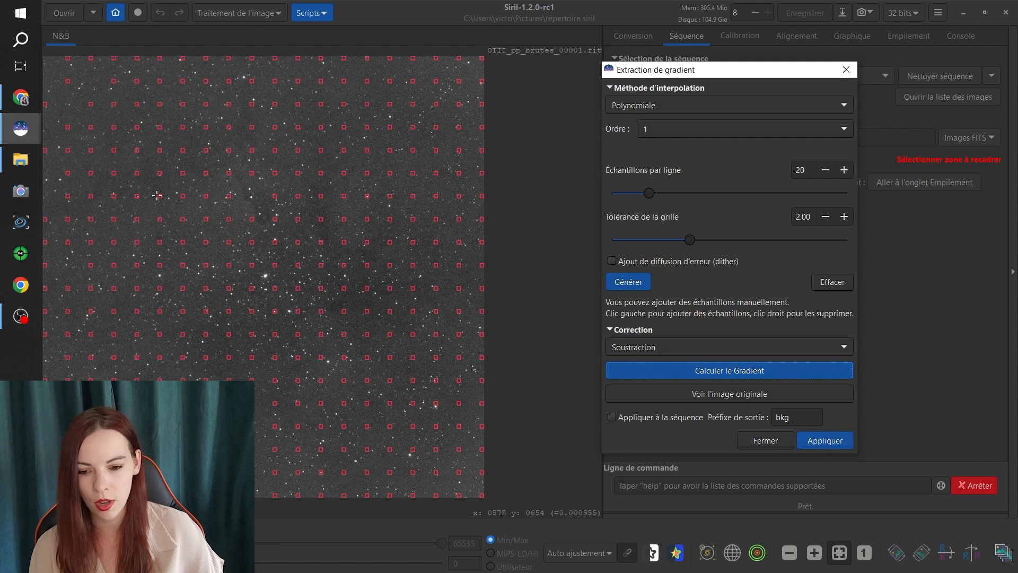
left_click(765, 398)
left_click(766, 398)
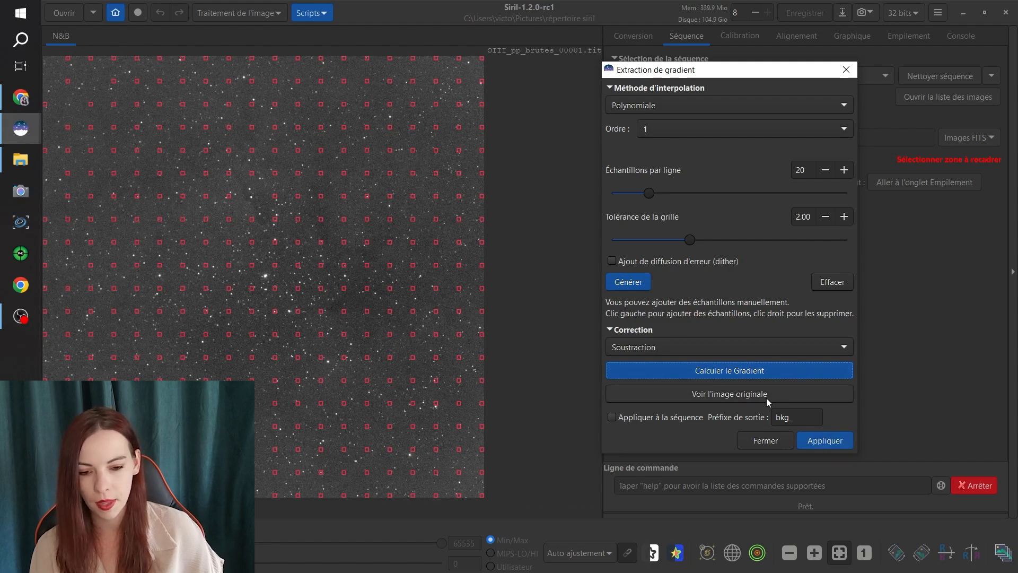
left_click(610, 419)
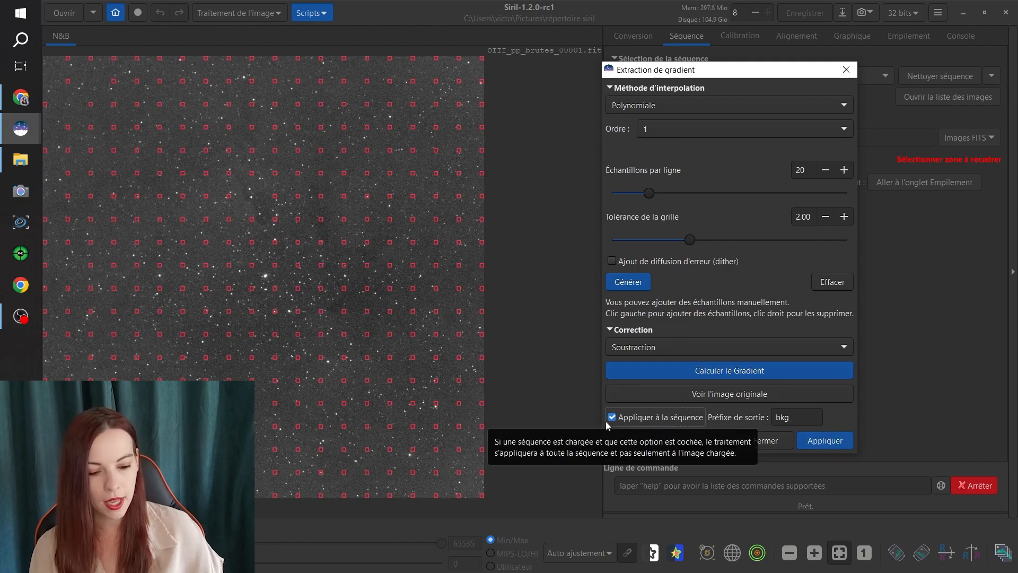
left_click(838, 443)
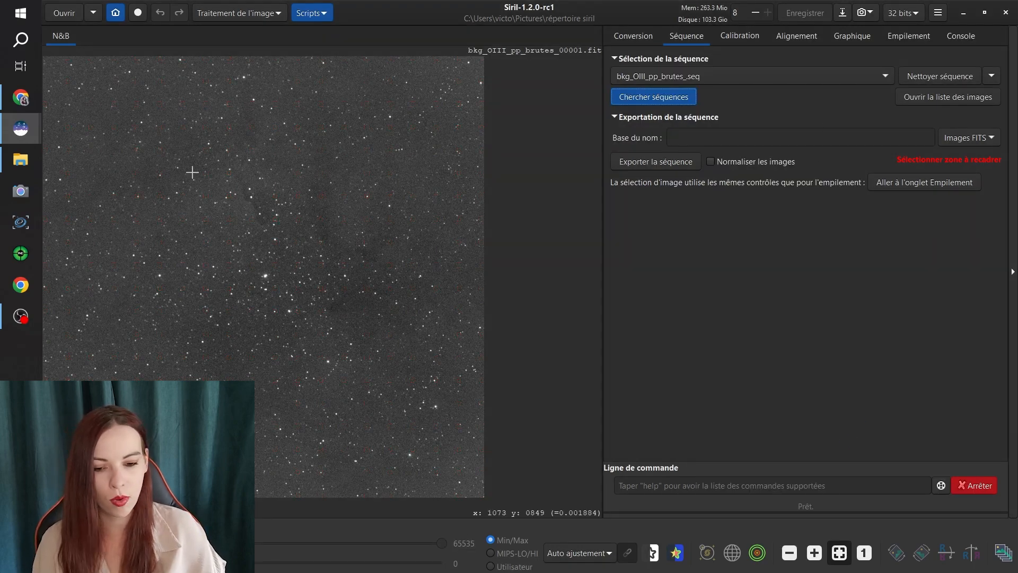
- Align the gradient-corrected OIII sequence with Alignement global (ciel profond), and check the alignment totals in the console log
left_click(807, 35)
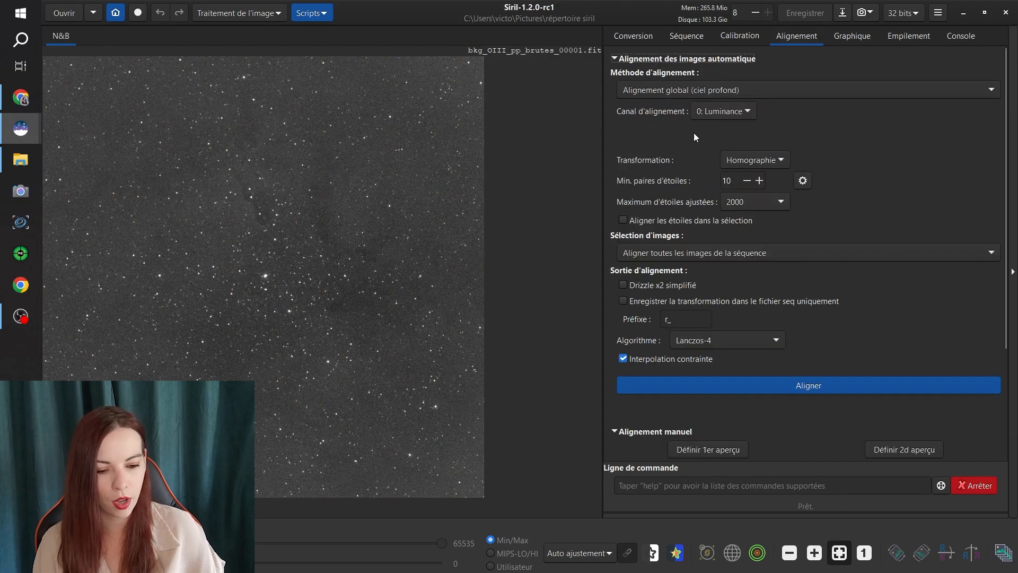
left_click(750, 384)
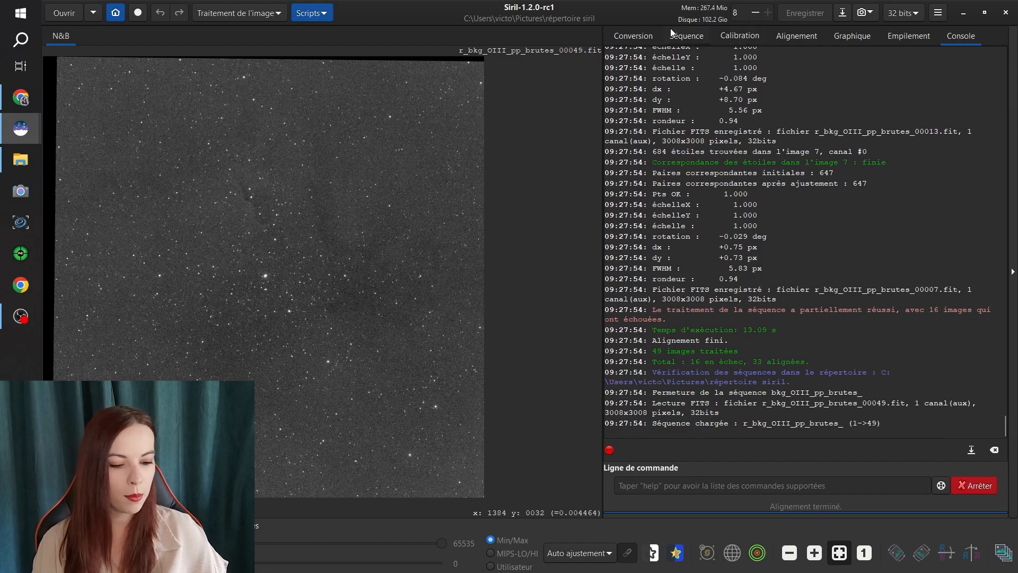
left_click_drag(690, 362, 809, 362)
left_click(752, 362)
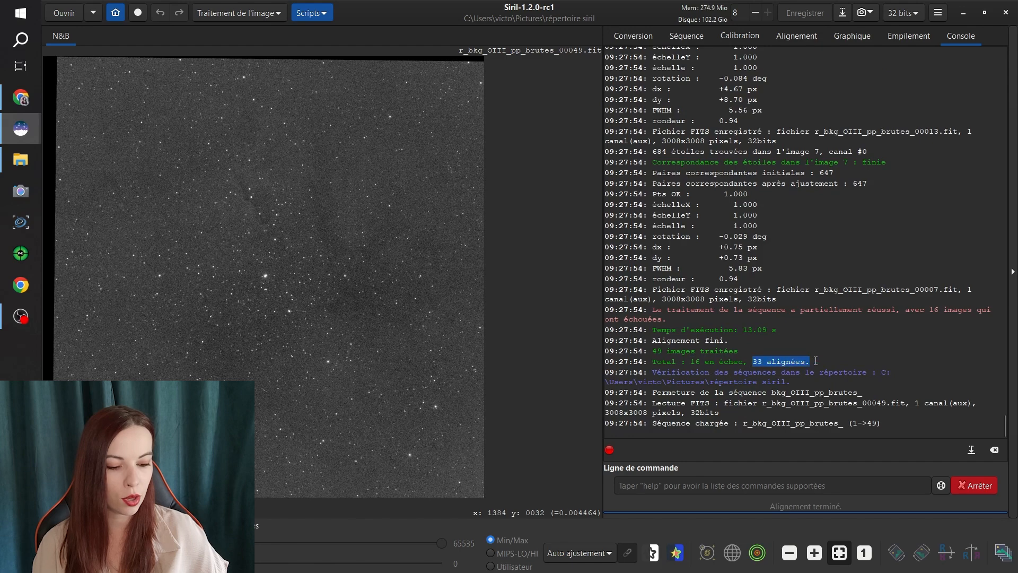
left_click(822, 388)
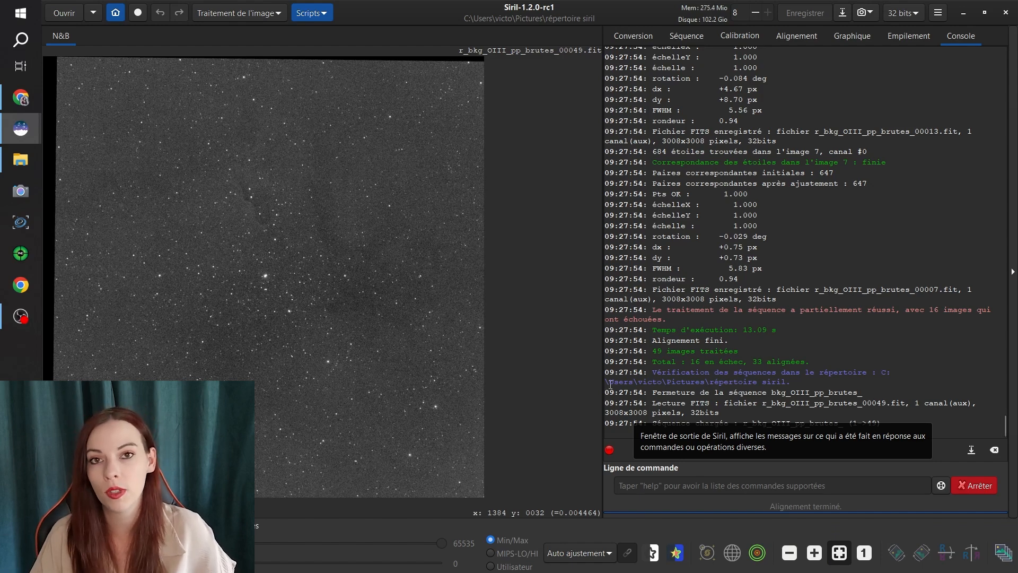
- Stack all aligned OIII images by average with Winsorized Sigma Clipping and Normalisation en sortie
left_click(918, 41)
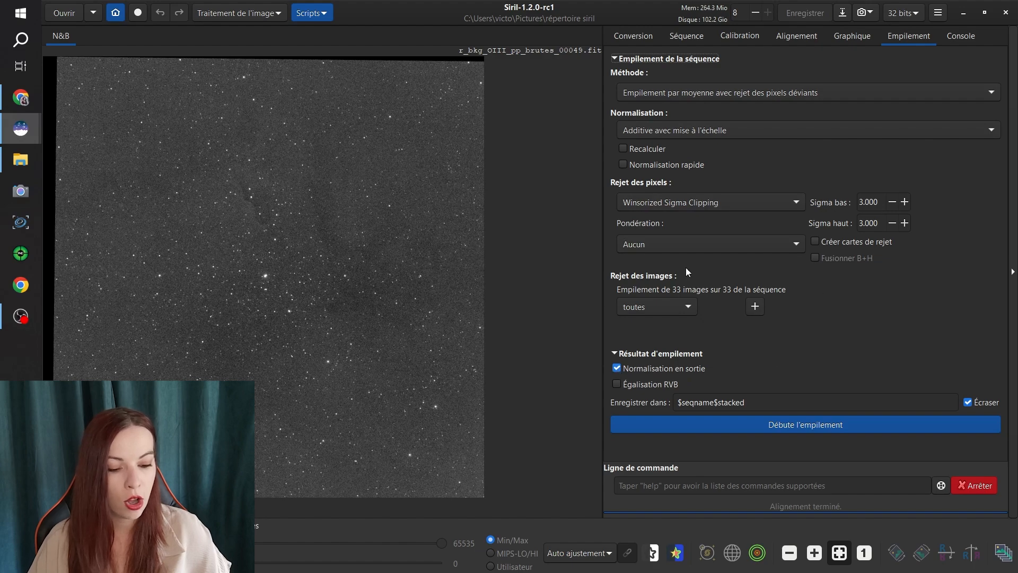
left_click(848, 423)
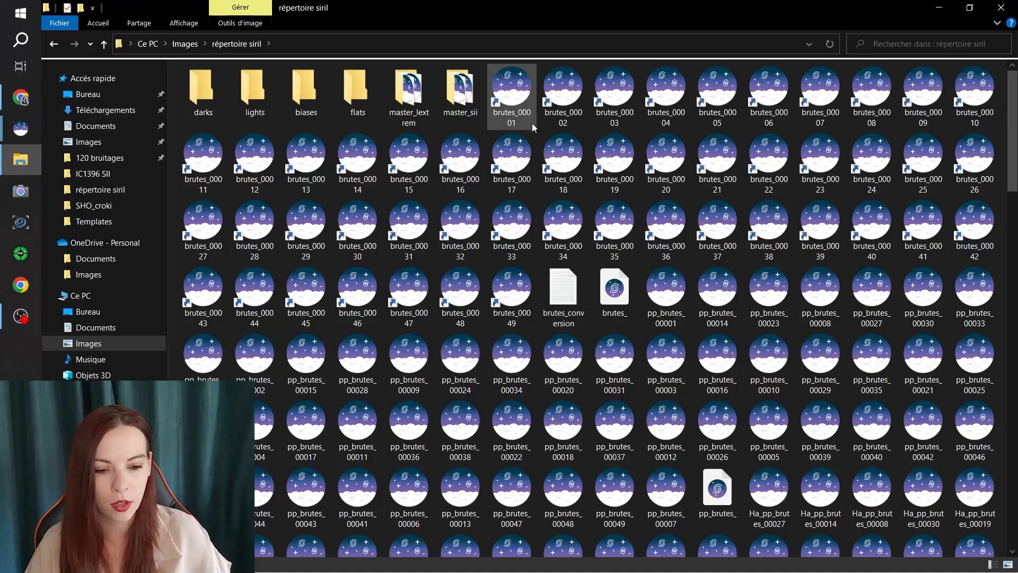
- In File Explorer, delete the intermediate files in répertoire siril from brutes_00001 through the r_bkg_Ha_pp_brutes_ sequence file, keeping the stacked Ha image
scroll(724, 290, "down", 6)
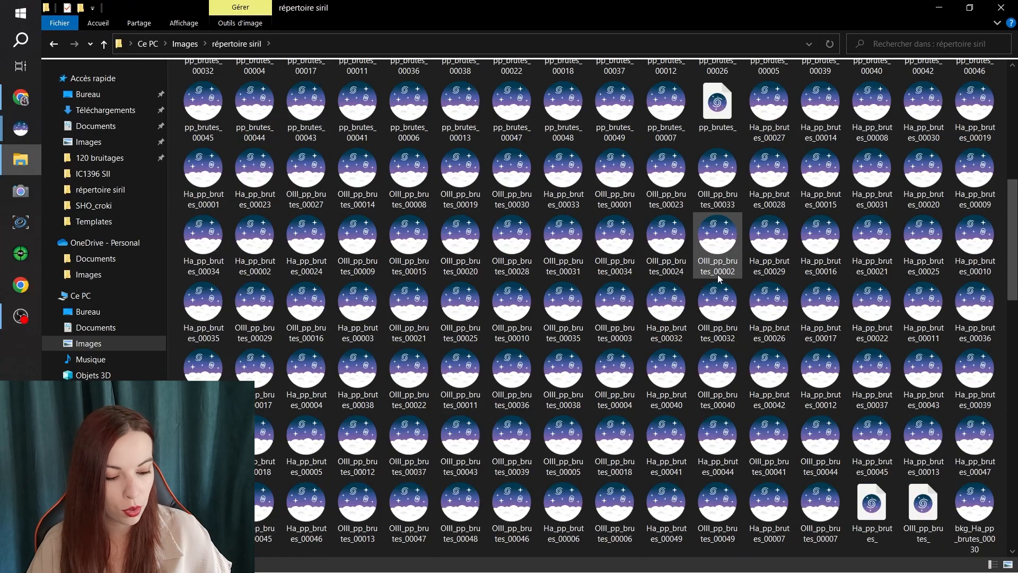
scroll(719, 277, "down", 15)
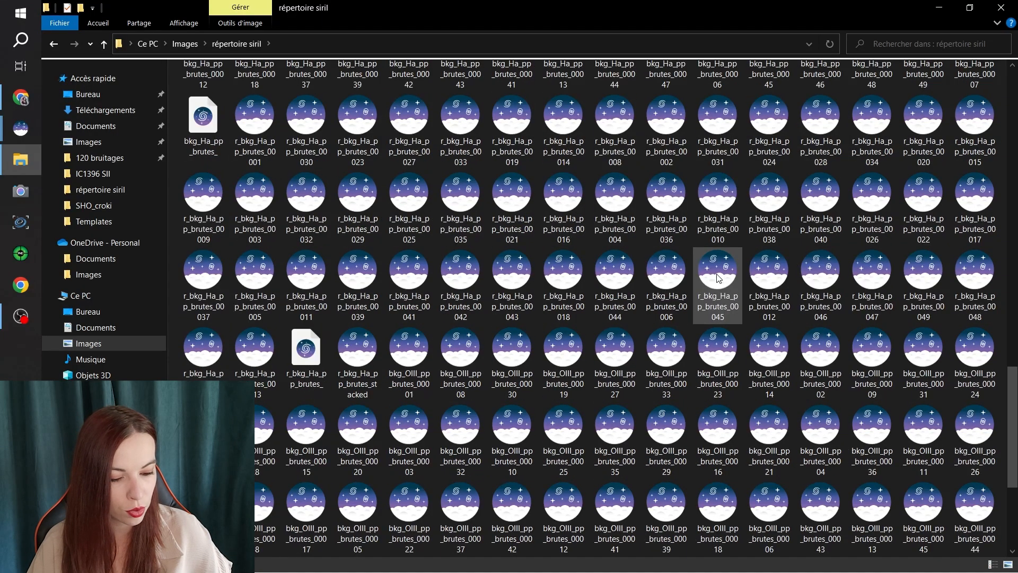
left_click(305, 354, "shift")
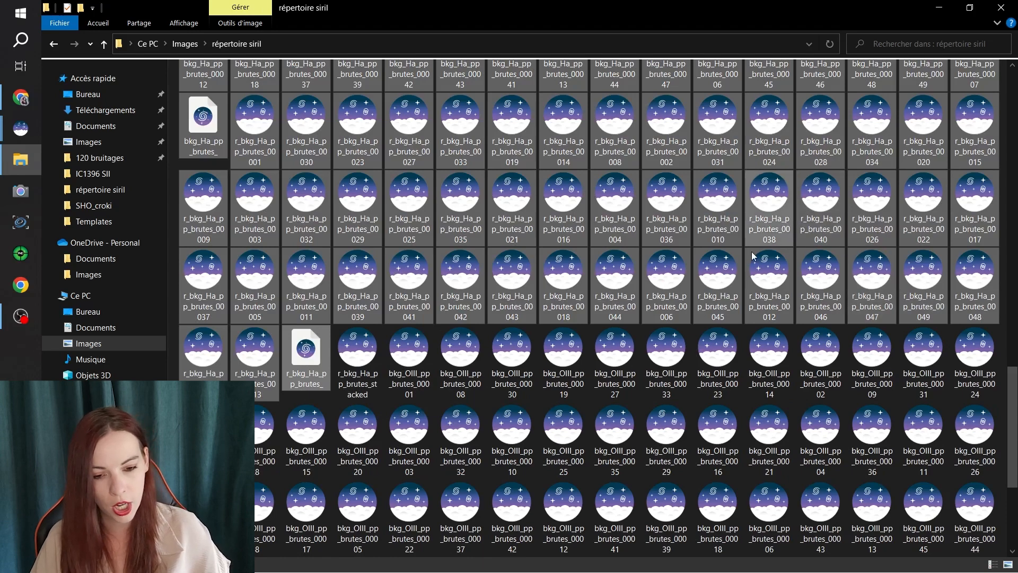
key("Delete")
- Delete the intermediate OIII files from bkg_OIII_pp_brutes_00001 through the r_bkg_OIII_pp_brutes_ sequence file, keeping the stacked OIII image
left_click(581, 125)
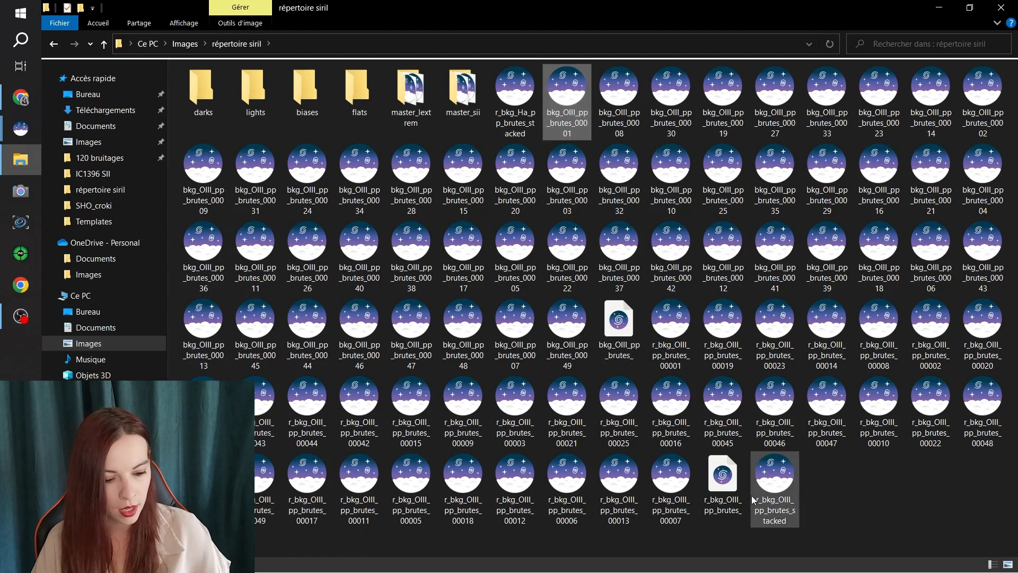
left_click(734, 487, "shift")
key("Delete")
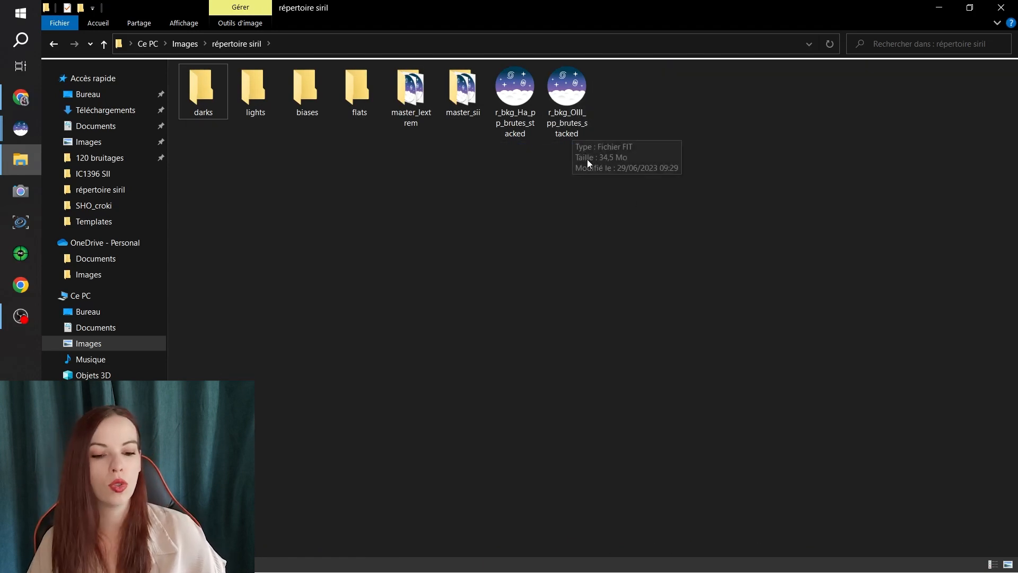
- Rename the stacked Ha image as HA and the stacked OIII image as O3
right_click(524, 130)
left_click(587, 392)
type("HA")
left_click(587, 399)
right_click(579, 103)
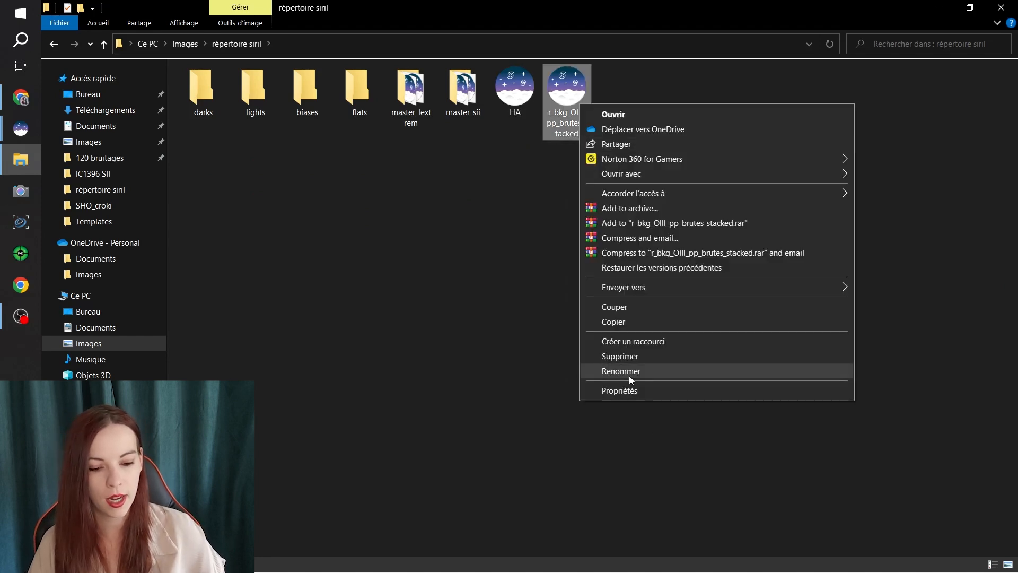
left_click(628, 371)
type("O3")
key("Return")
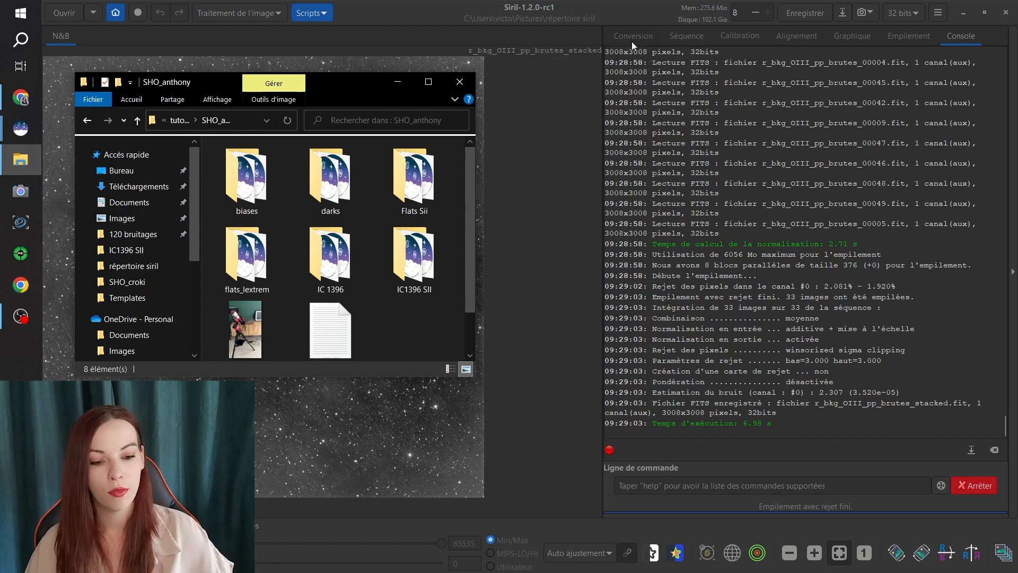
- In Siril, replace the loaded source files with all frames from the IC1396 SII folder and convert them into the sequence brutes
left_click(632, 41)
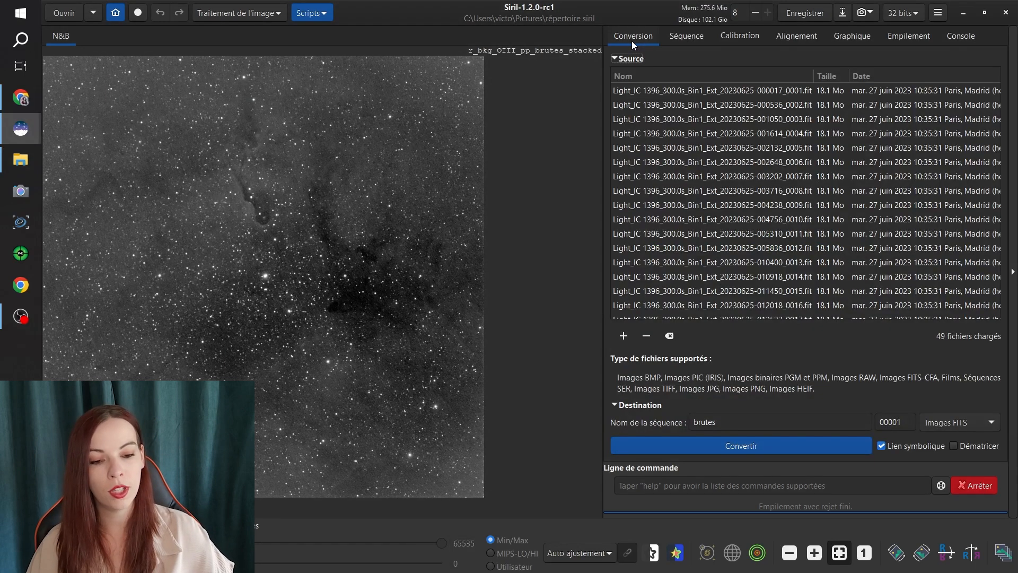
left_click(668, 336)
left_click(24, 161)
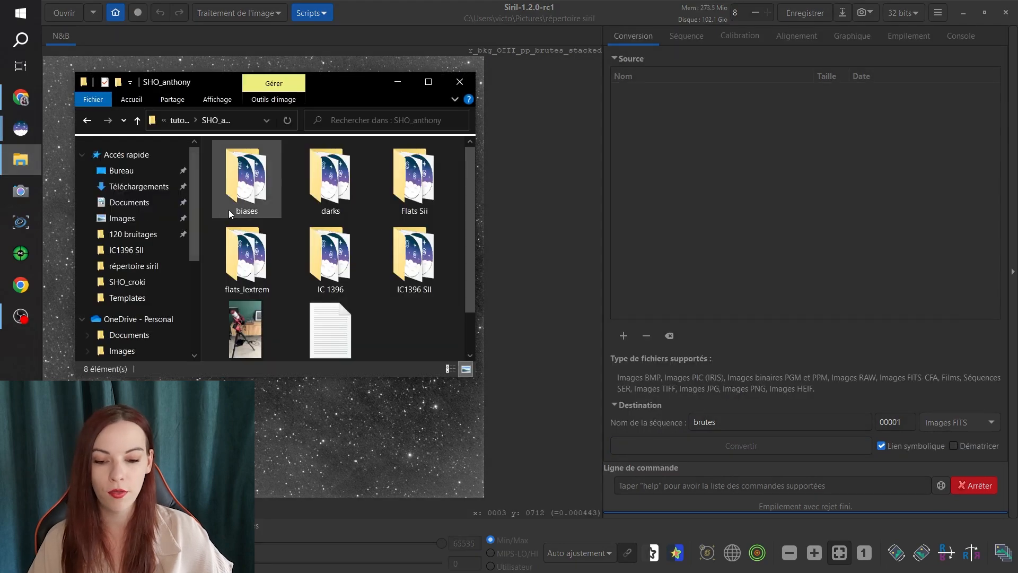
double_click(393, 263)
key("ctrl+a")
left_click_drag(391, 264, 763, 201)
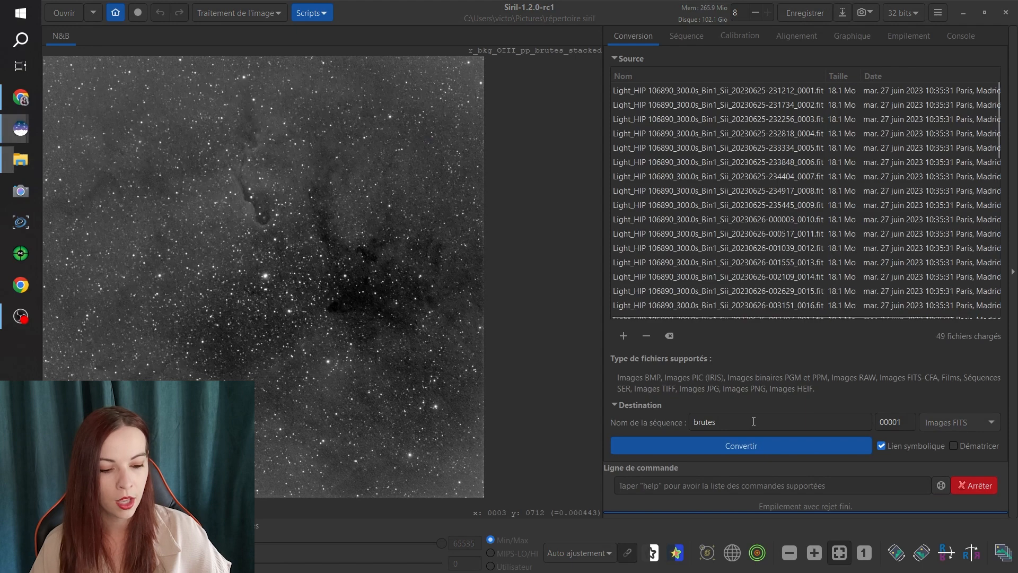
left_click(762, 450)
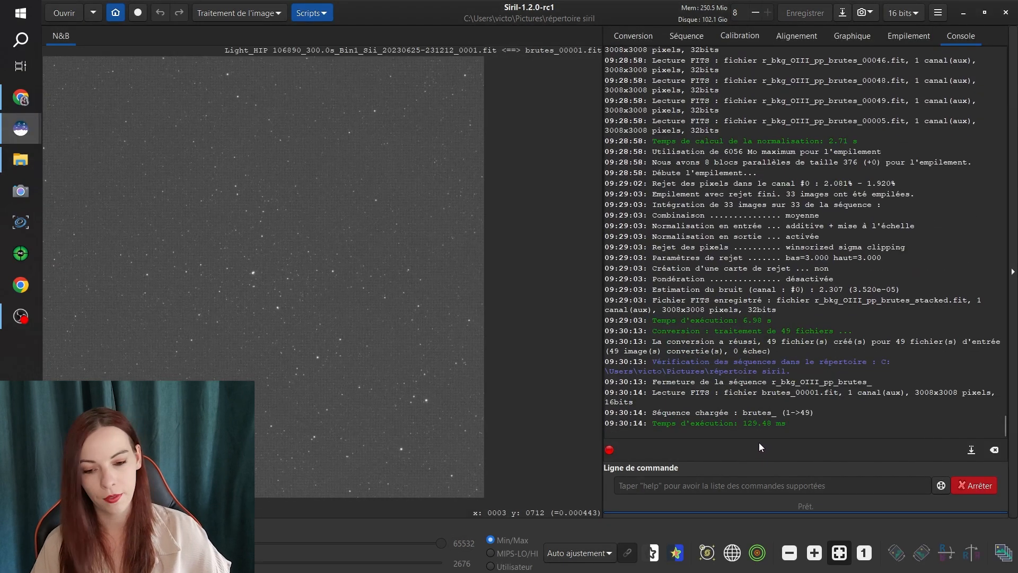
- Calibrate the brutes sequence with pp_flat_sii_stacked.fit from master_sii as the flat, keeping the existing dark and output prefix pp_
left_click(734, 35)
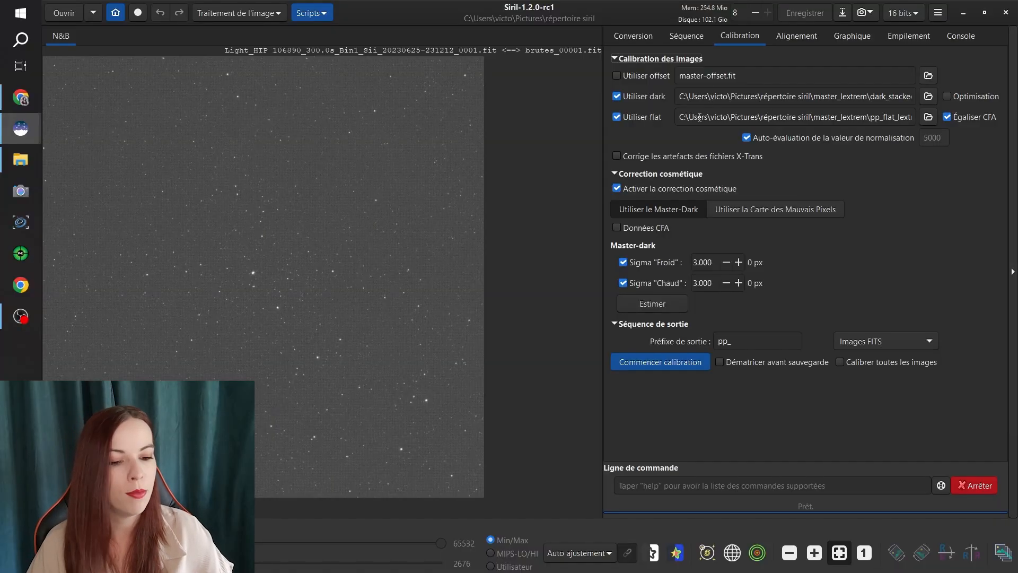
left_click(928, 117)
double_click(379, 150)
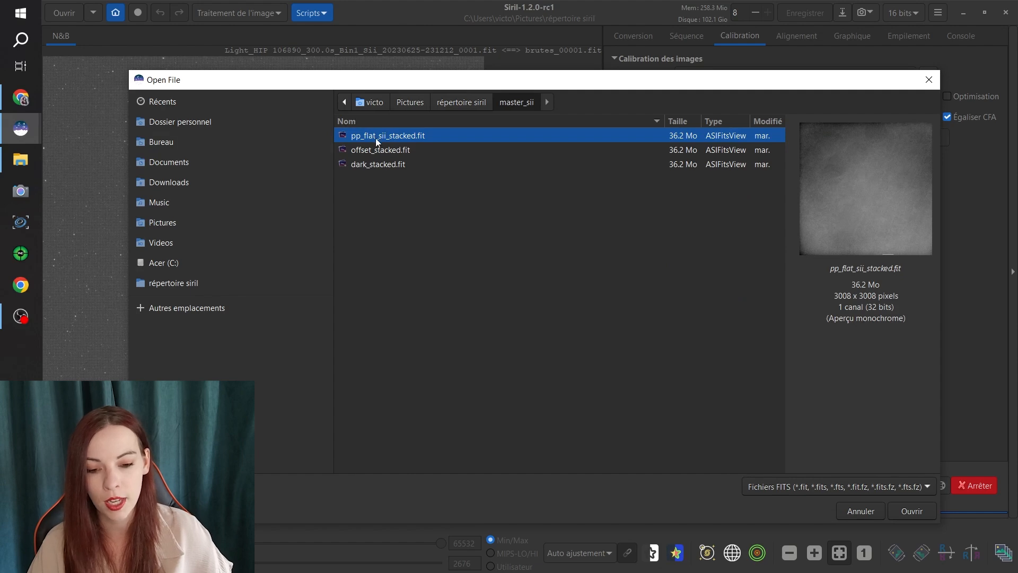
double_click(387, 137)
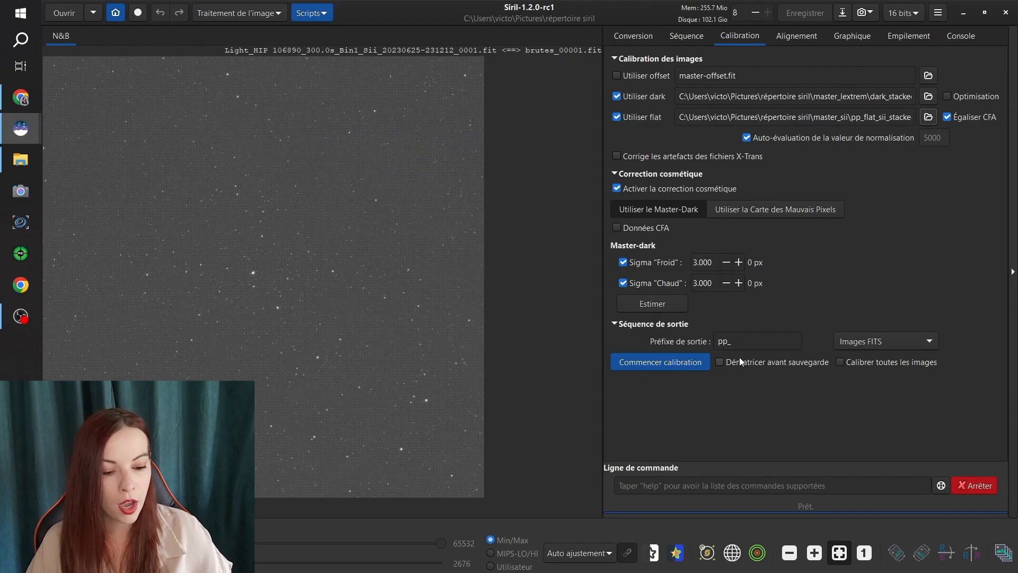
left_click(682, 367)
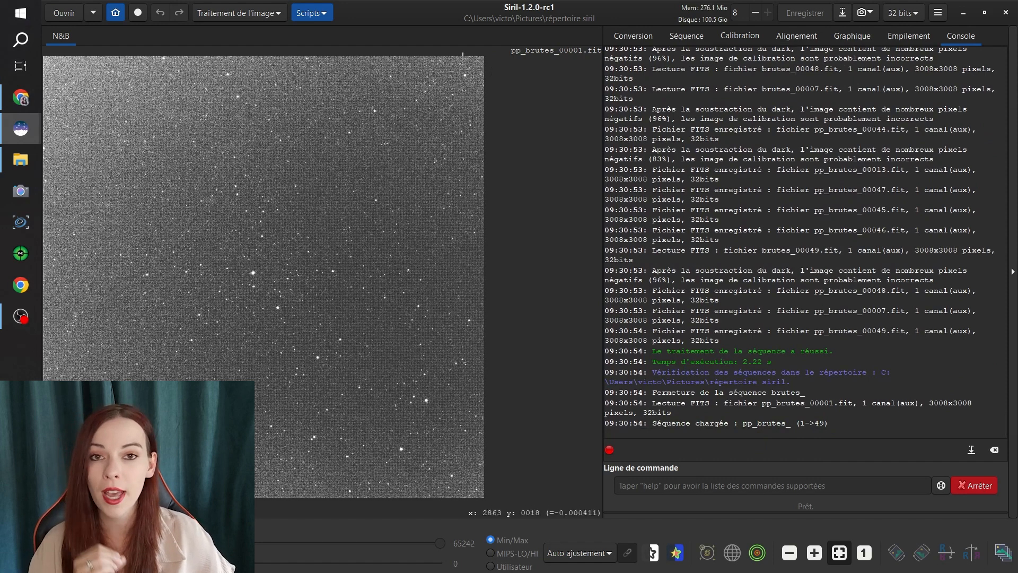
- Separate the CFA channels of the whole calibrated sequence with the Extraire Ha method and output prefix Ha_
left_click(269, 16)
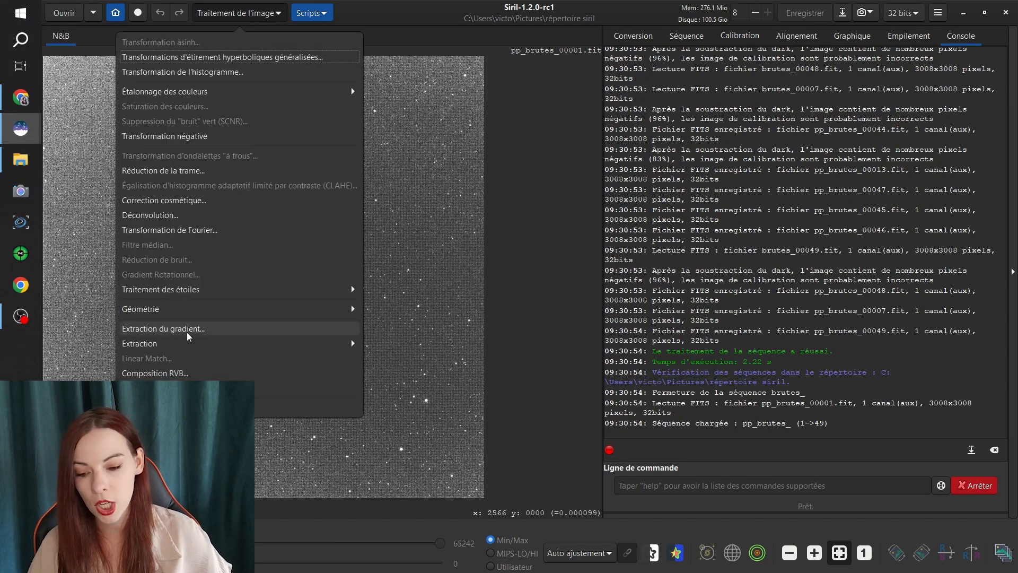
left_click(161, 343)
left_click(222, 78)
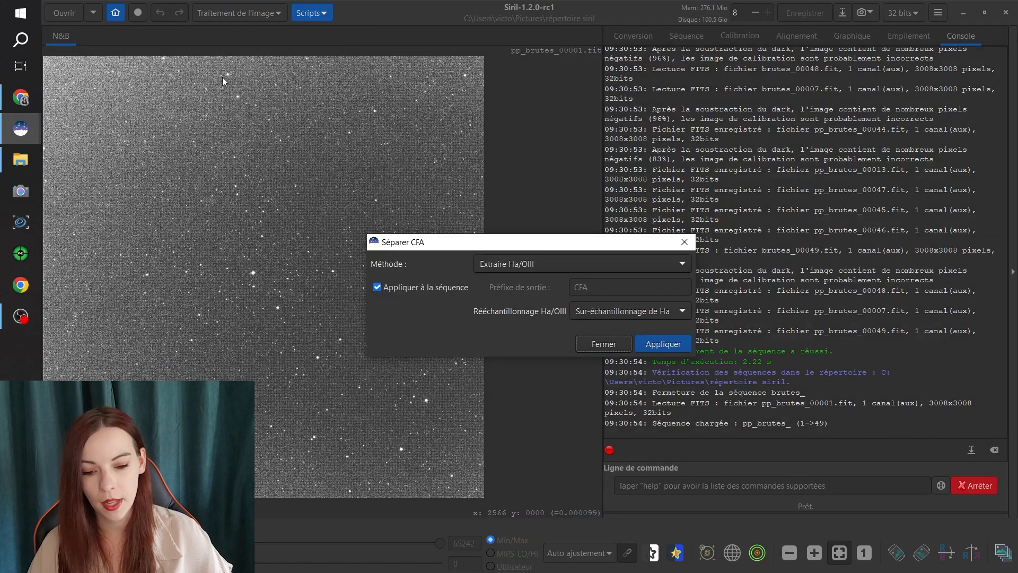
left_click(531, 264)
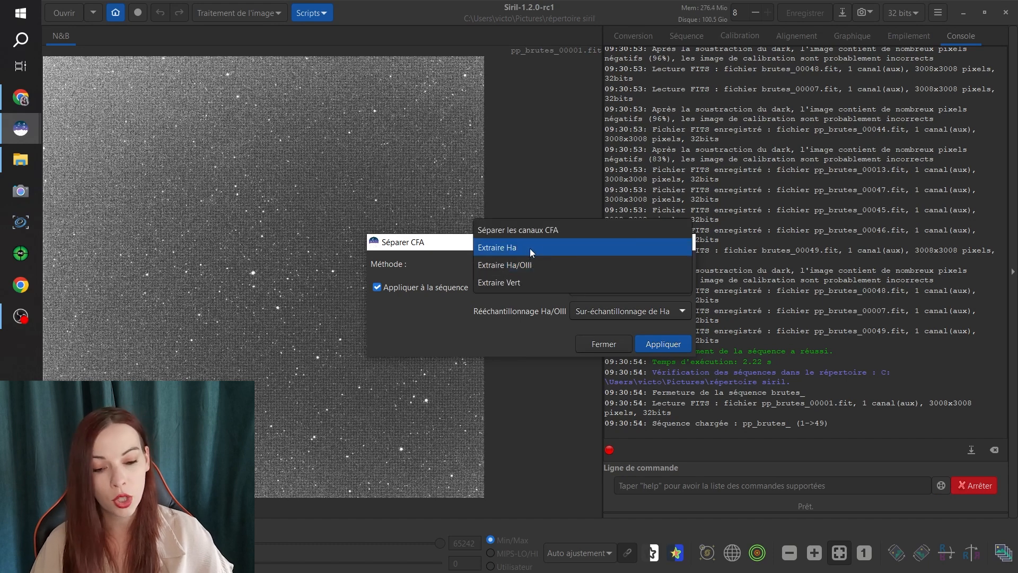
left_click(529, 248)
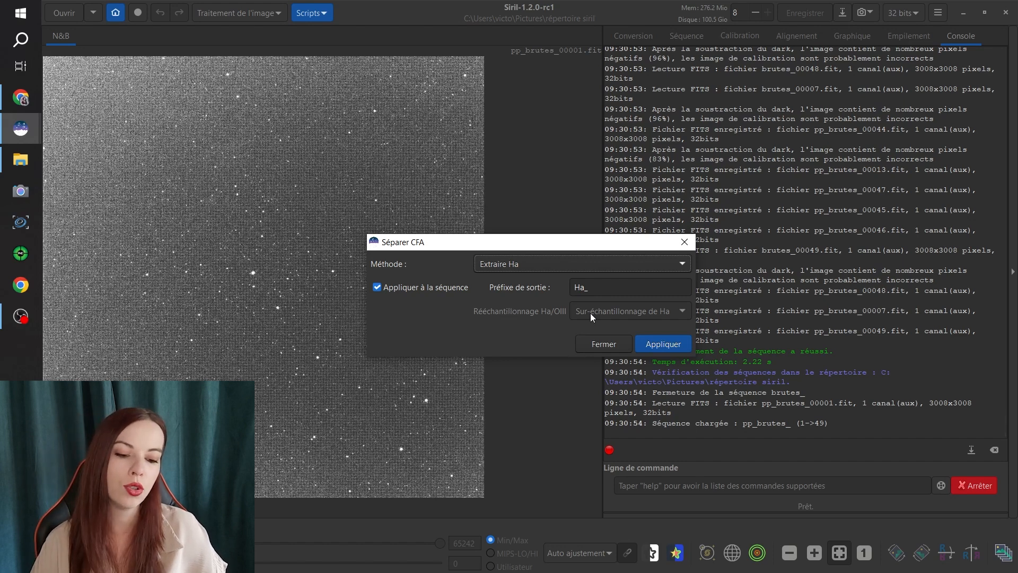
mouse_move(625, 315)
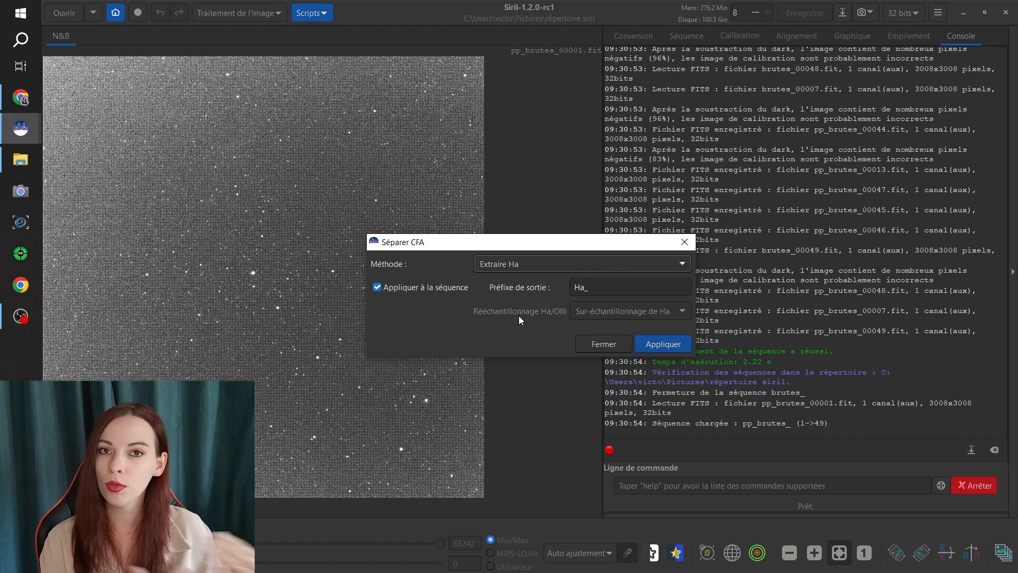
left_click(653, 343)
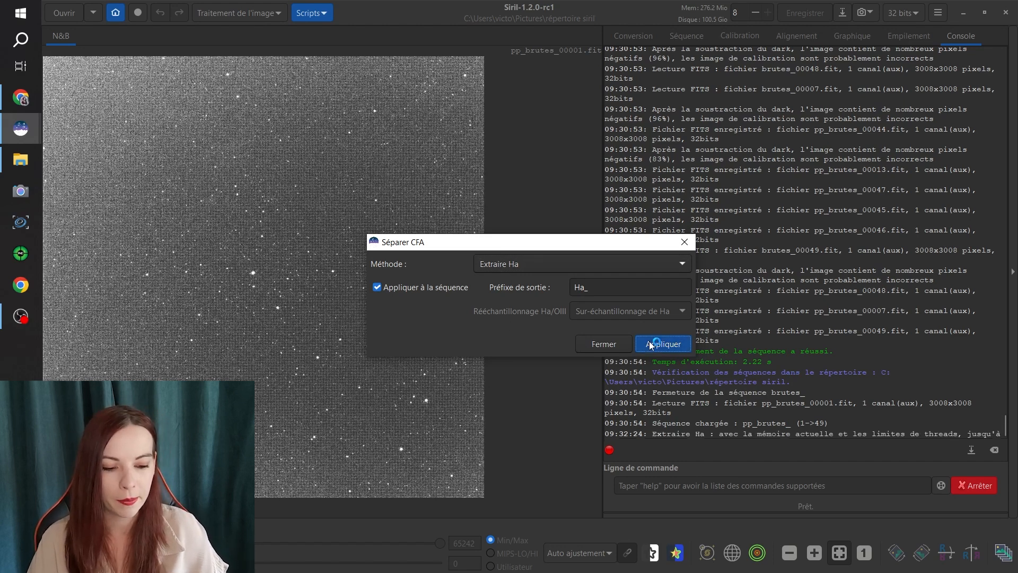
left_click(598, 346)
- Examine the FITS header of the extracted Ha_pp_brutes_00001 image for its dimensions and pixel size
left_click(937, 12)
left_click(930, 43)
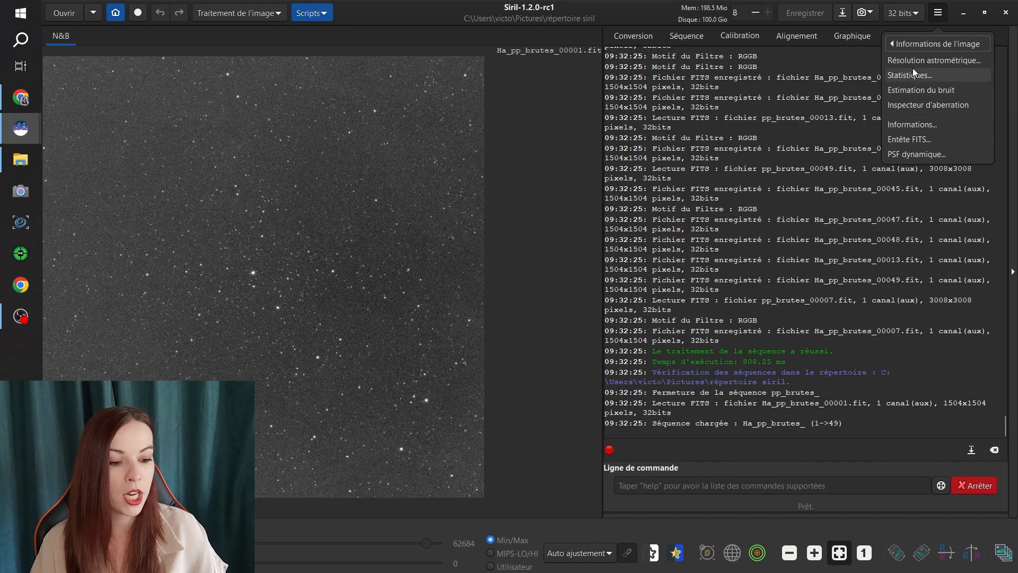
left_click(915, 139)
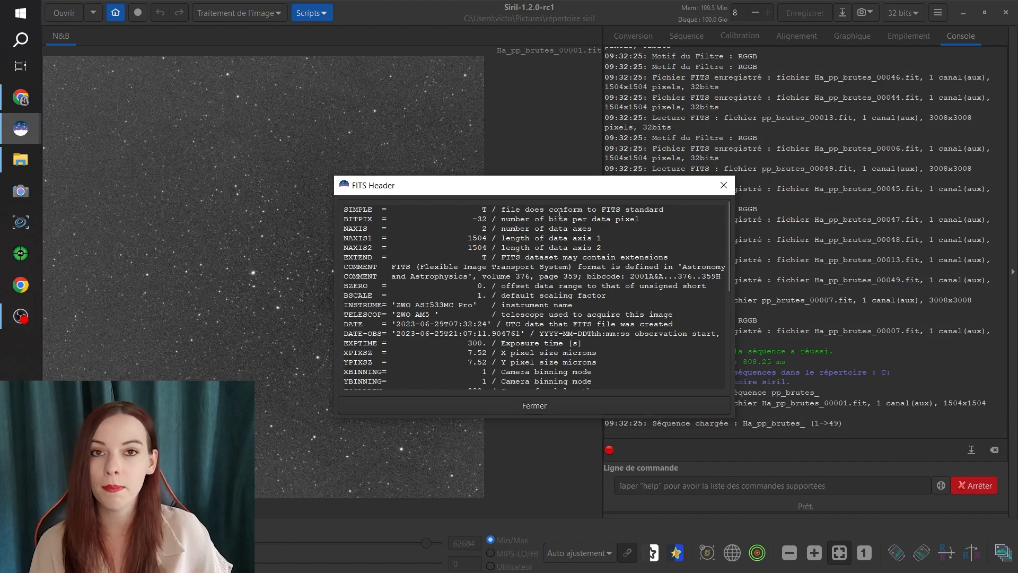
key("Escape")
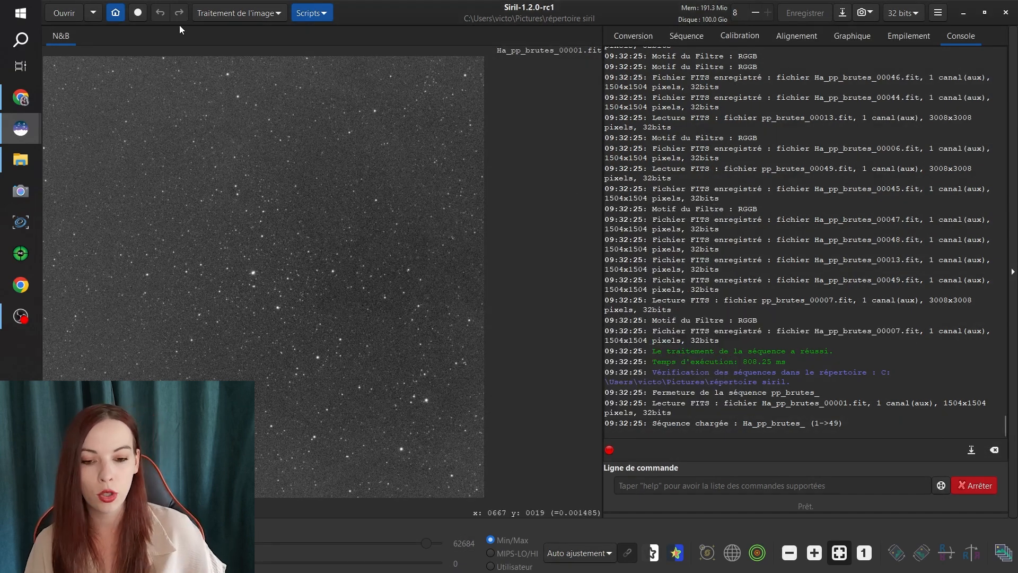
- Try to extract the gradient with Polynomiale order 1 from generated samples and apply it to the whole Ha_pp_brutes_ sequence
left_click(225, 16)
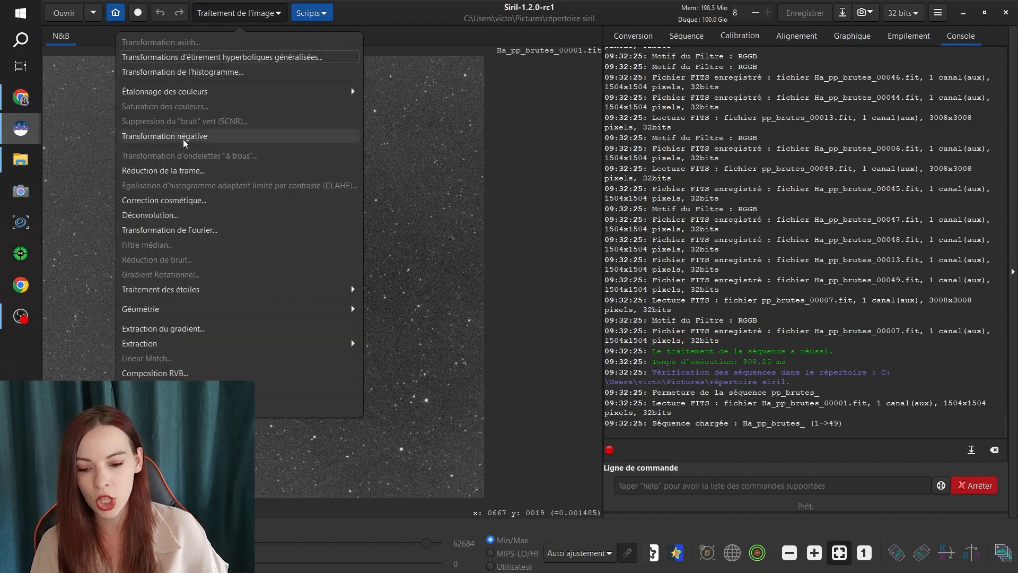
left_click(201, 332)
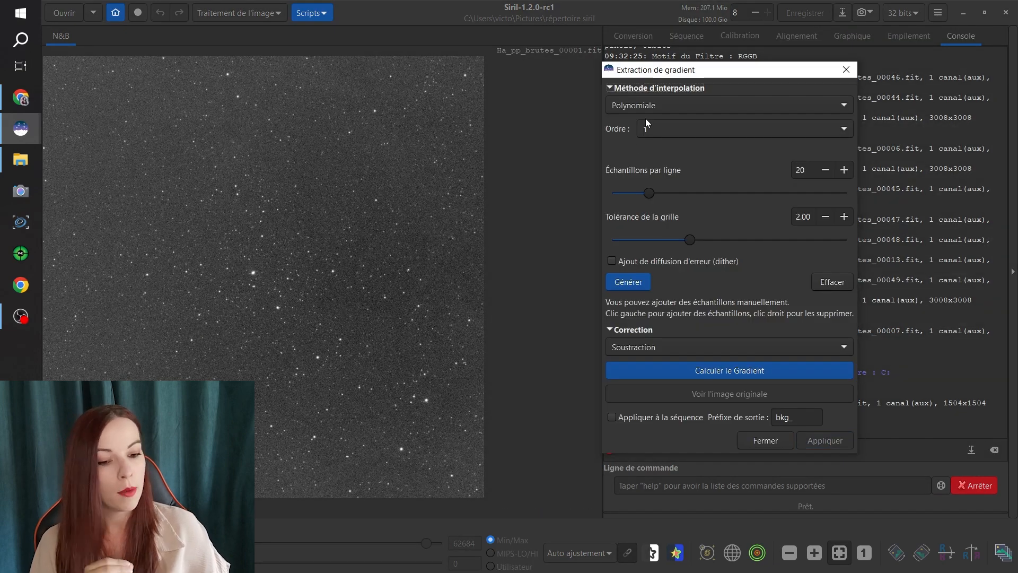
left_click(643, 282)
left_click(724, 373)
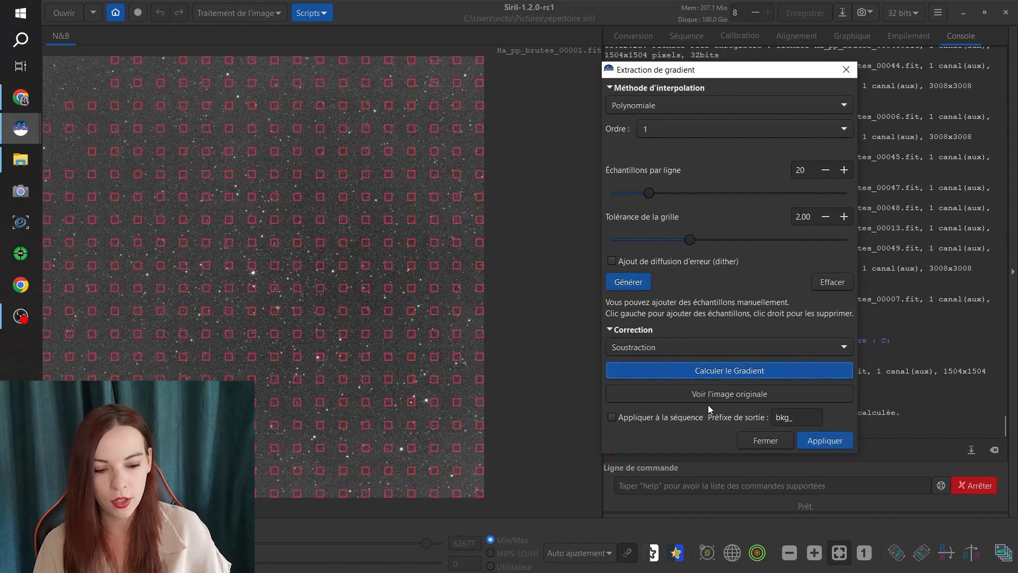
left_click(656, 417)
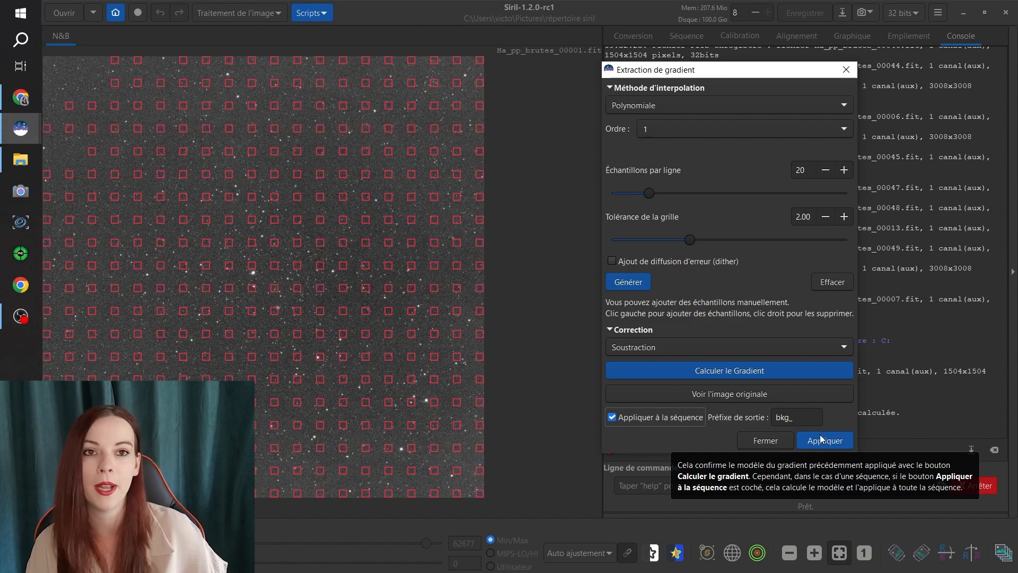
left_click(846, 443)
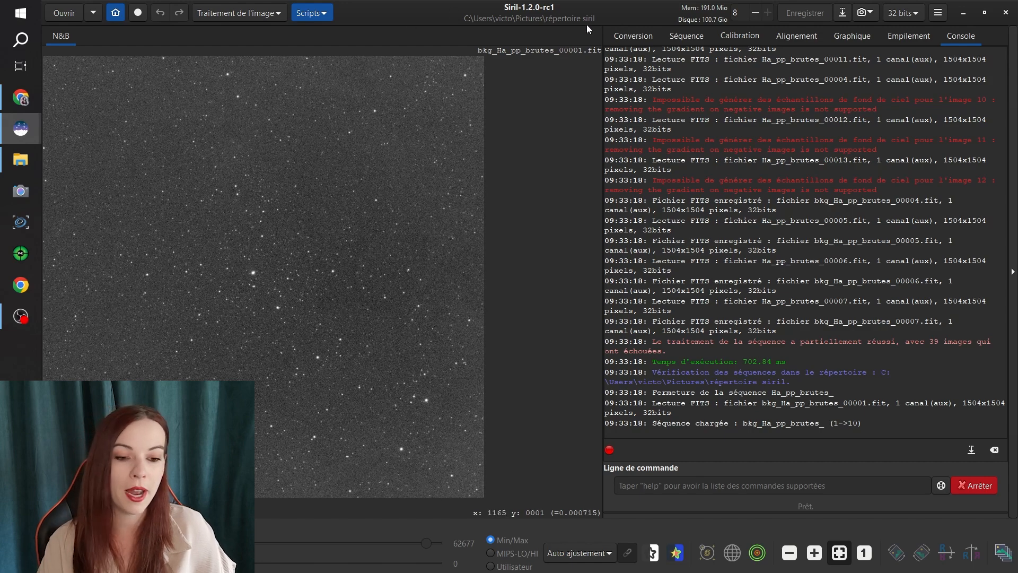
- Search the working directory for sequences and load Ha_pp_brutes_.seq instead of the gradient-corrected one
left_click(683, 37)
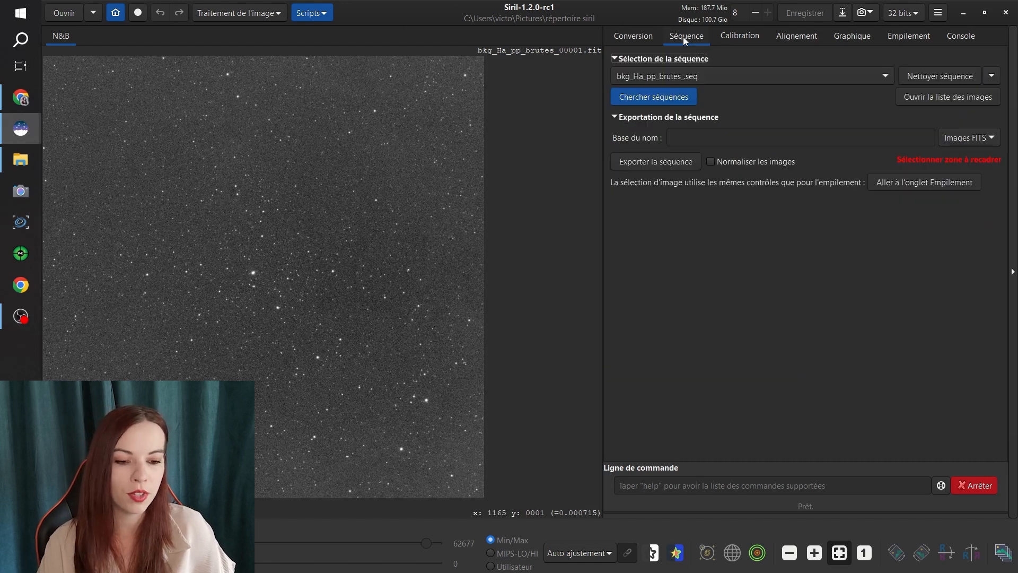
left_click(669, 97)
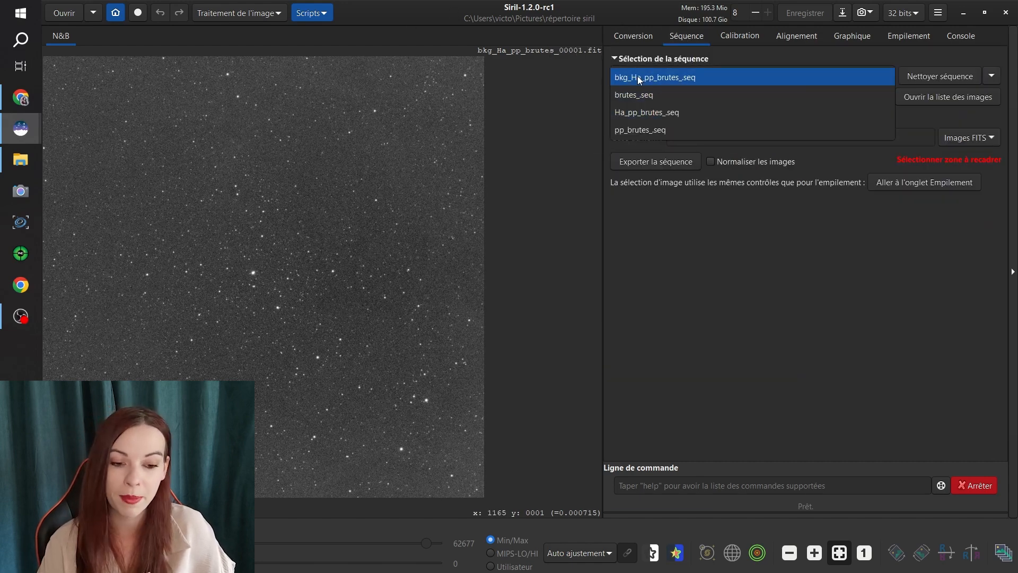
left_click(638, 112)
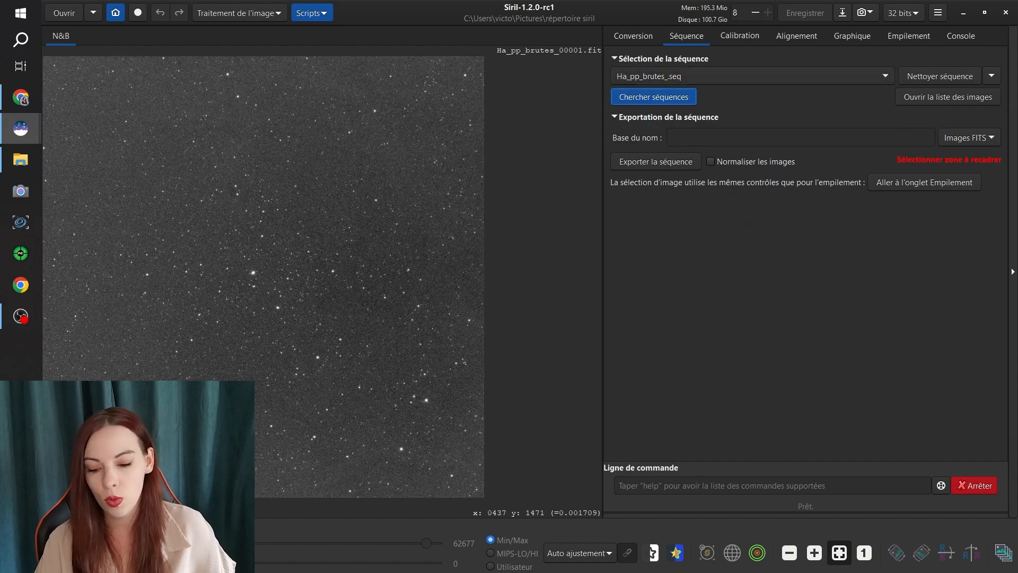
left_click(648, 76)
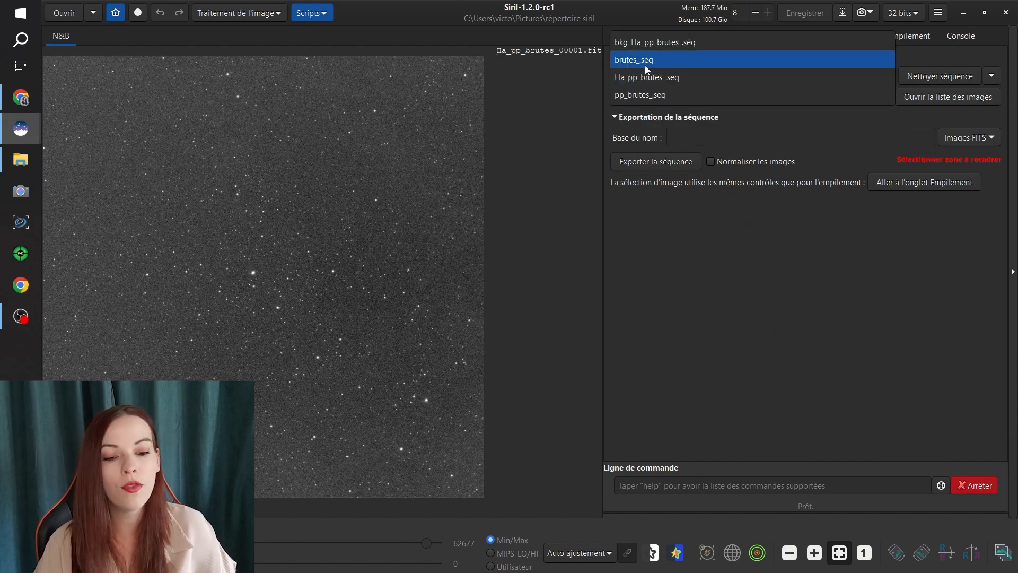
left_click(644, 45)
left_click(654, 78)
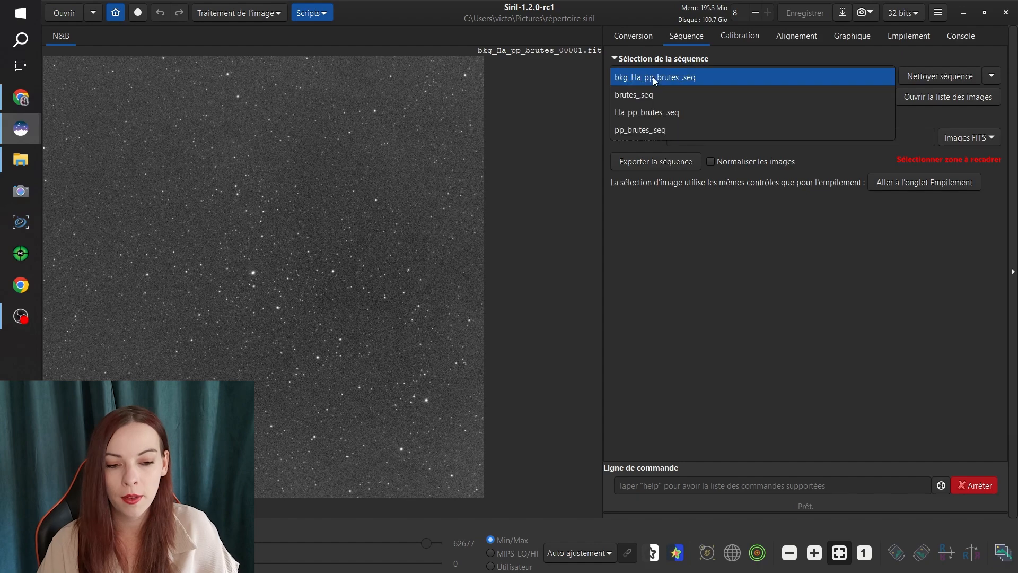
left_click(647, 113)
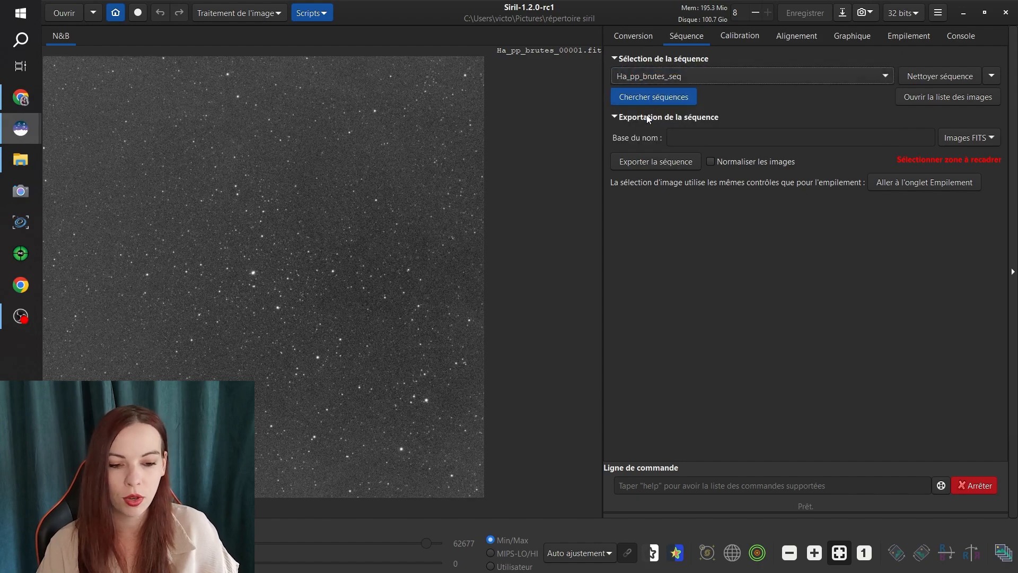
- Align all images of the Ha_pp_brutes_ sequence with Alignement global (ciel profond) and Drizzle x2 simplifié enabled
left_click(783, 37)
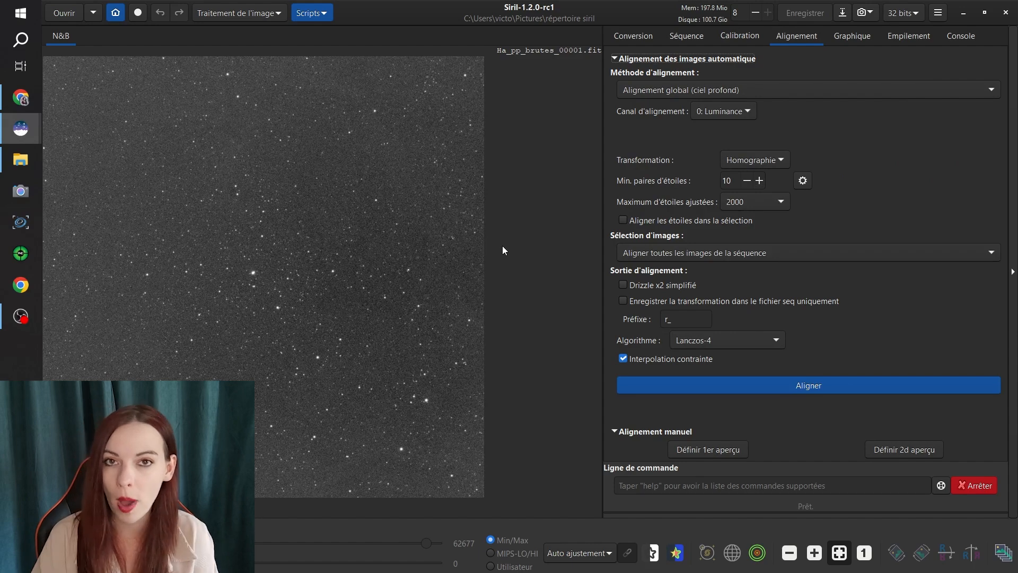
left_click(624, 285)
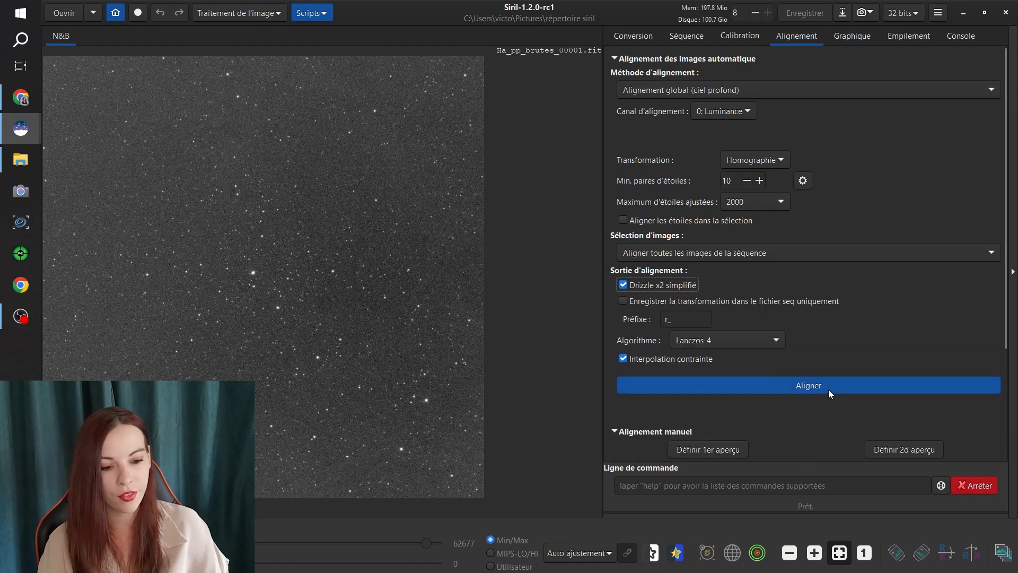
left_click(827, 388)
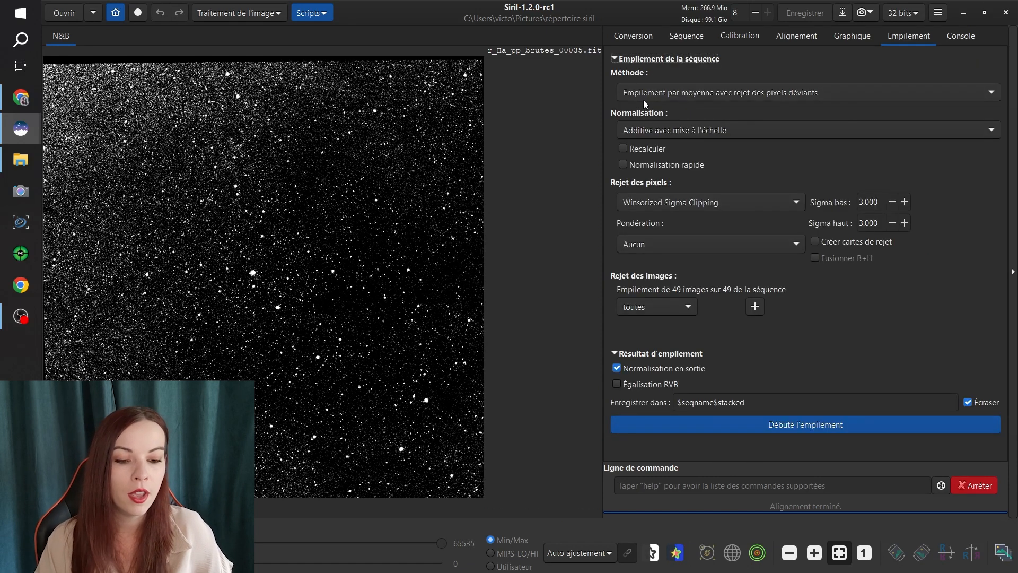
- Stack all images of the aligned r_Ha_pp_brutes_ sequence by average with Winsorized Sigma Clipping, additive scaling normalisation and output normalisation
mouse_move(642, 98)
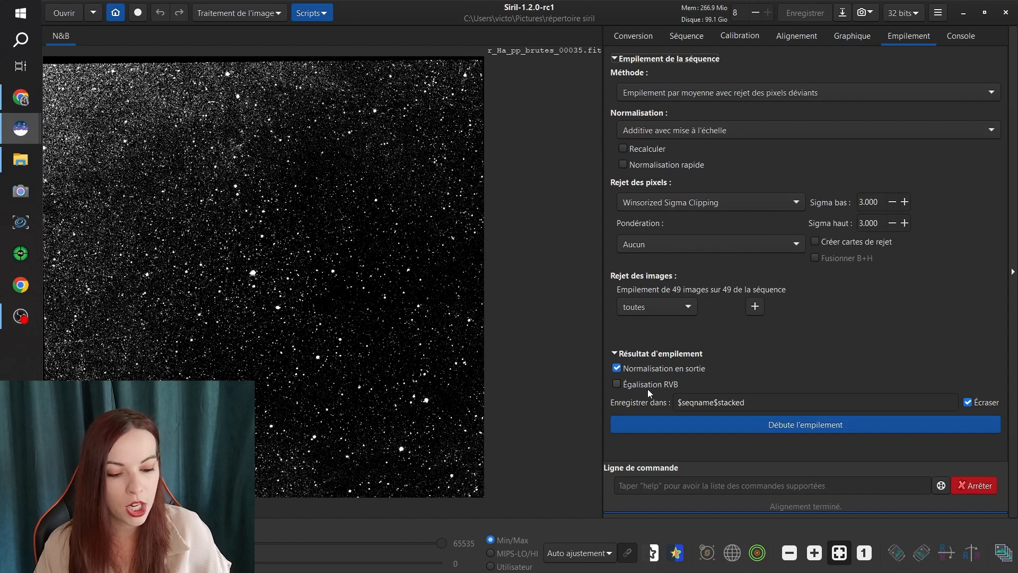
mouse_move(659, 367)
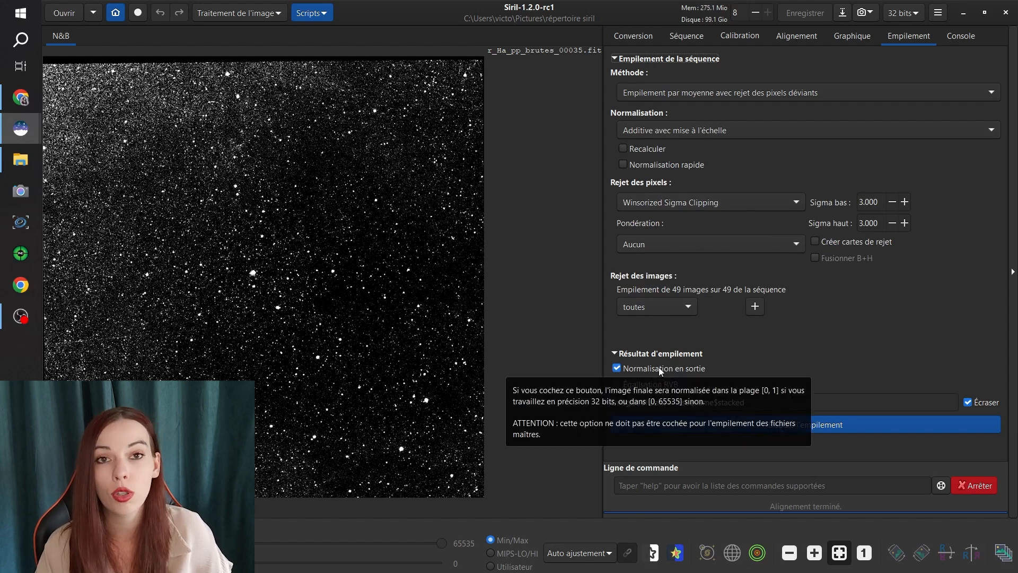
left_click(859, 426)
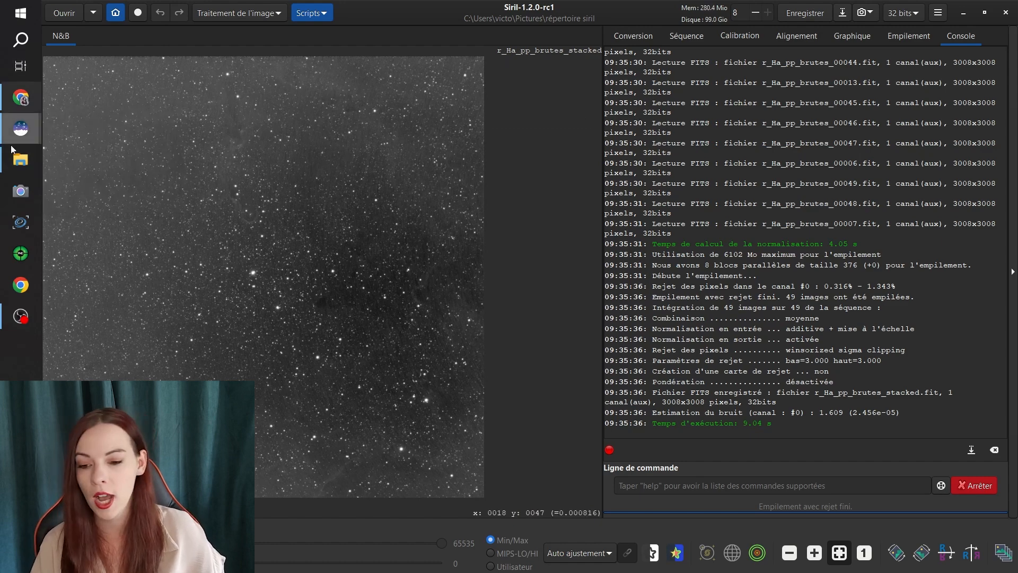
- Delete the intermediate files in the répertoire siril folder, from brutes_00001 through the r_Ha_pp_brutes_ sequence file, sparing the stacked image
left_click(20, 159)
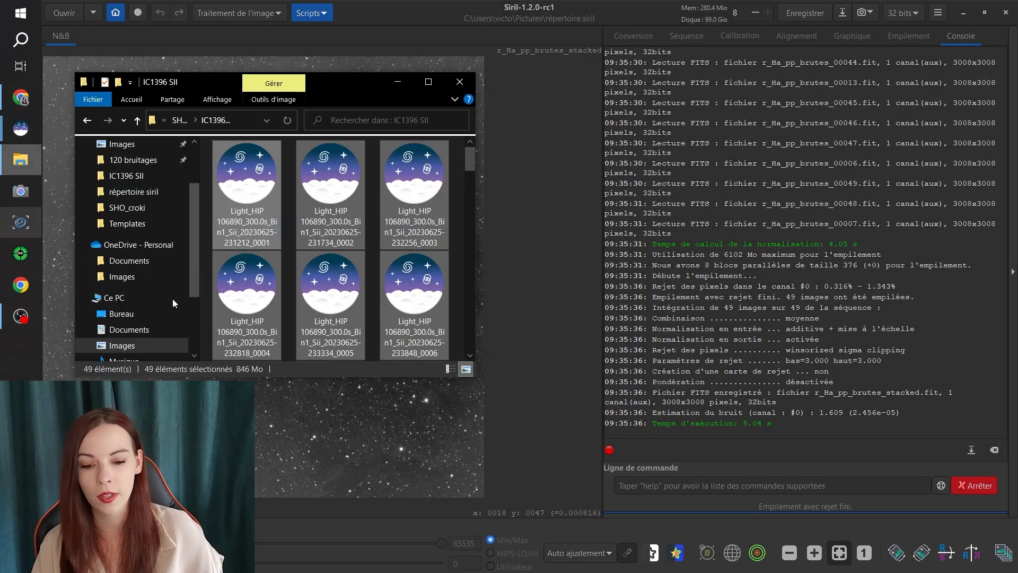
left_click(134, 191)
left_click(429, 83)
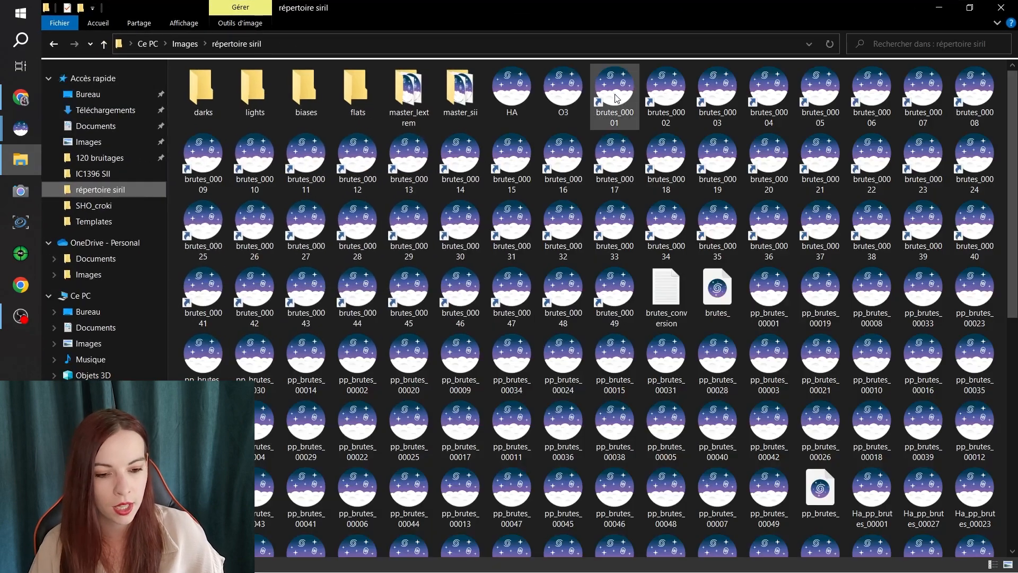
scroll(768, 466, "down", 7)
left_click(765, 526, "shift")
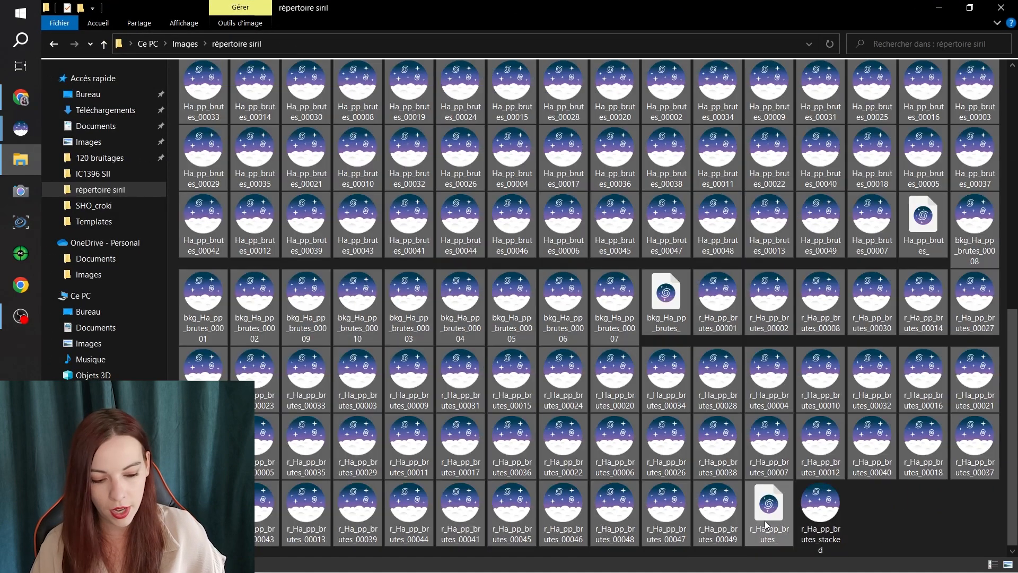
key("Delete")
- Rename the r_Ha_pp_brutes_stacked file as S2
right_click(619, 96)
left_click(669, 371)
type("S2")
key("Return")
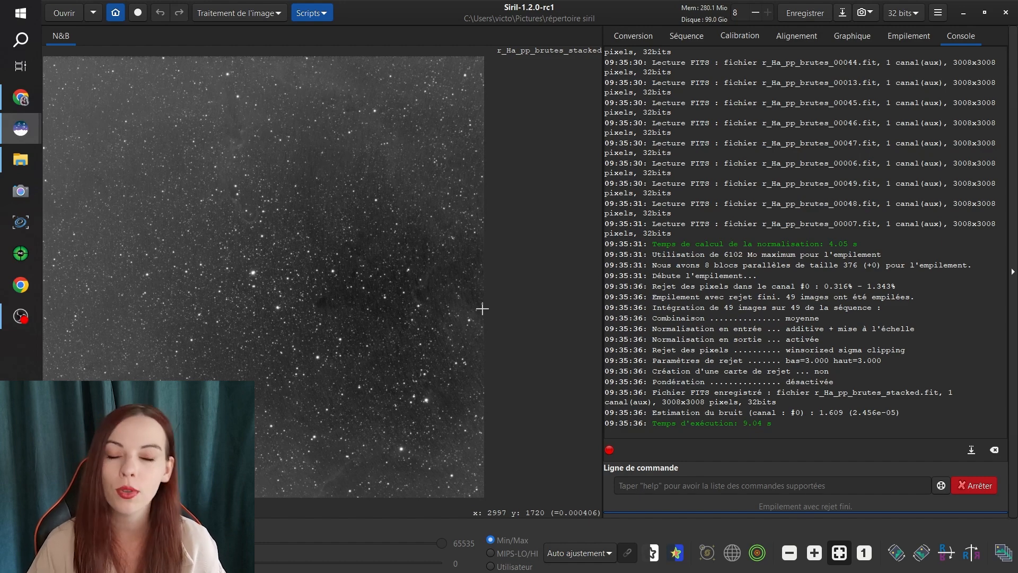
- Open the HA.fit image from the répertoire siril folder in Siril
left_click(53, 14)
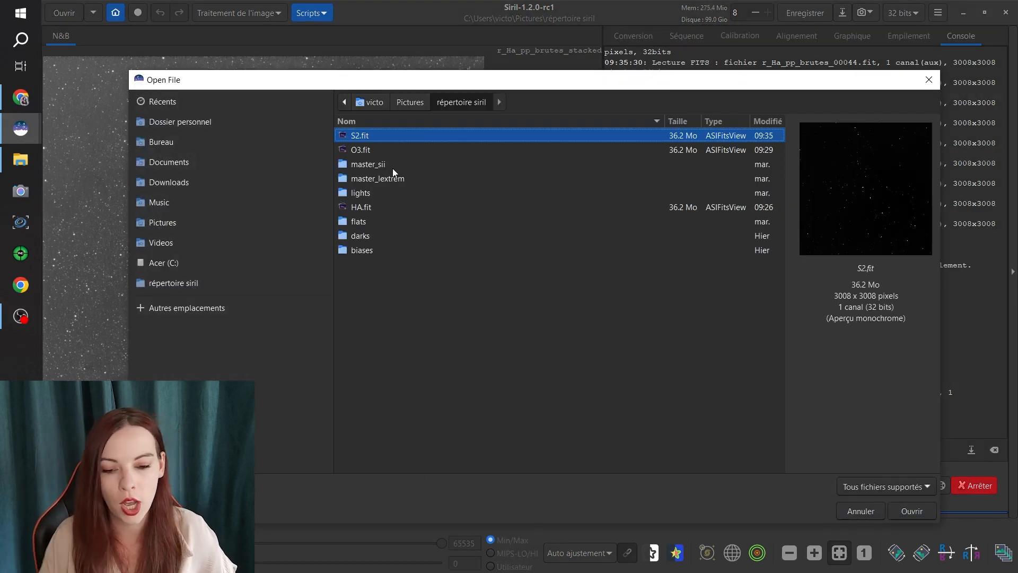
left_click(371, 207)
double_click(371, 207)
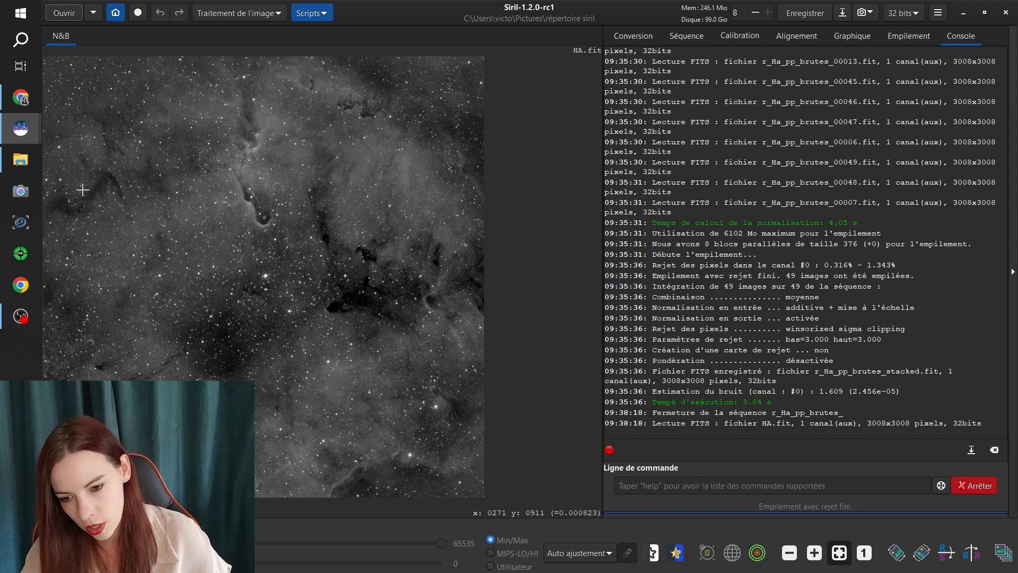
- Crop the HA image slightly inside its four edges to remove the stacking borders
left_click_drag(50, 62, 477, 491)
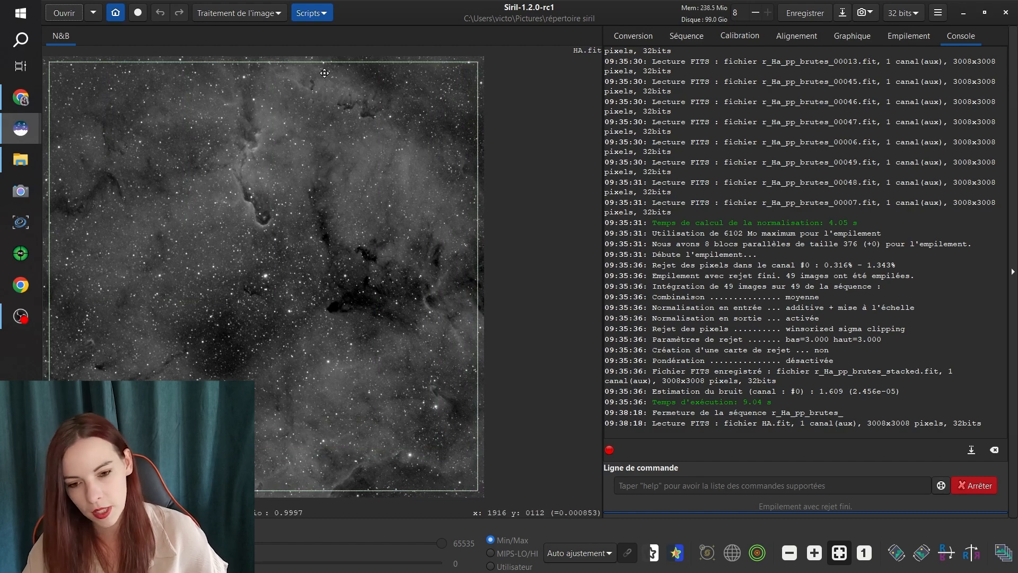
scroll(326, 68, "up", 8)
left_click_drag(378, 113, 349, 529)
left_click_drag(454, 453, 232, 240)
left_click_drag(155, 342, 154, 64)
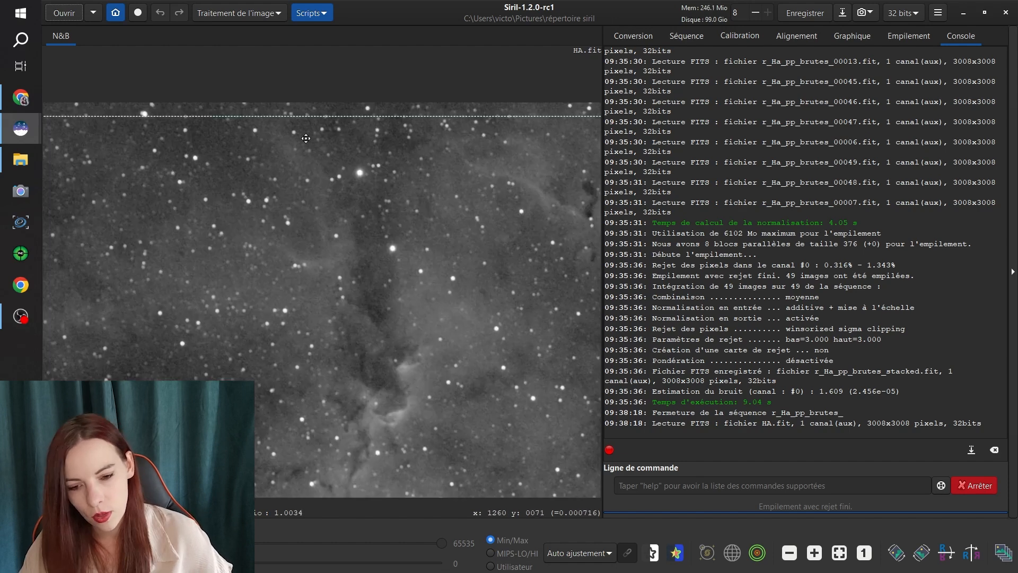
scroll(306, 136, "up", 2)
scroll(306, 137, "down", 1)
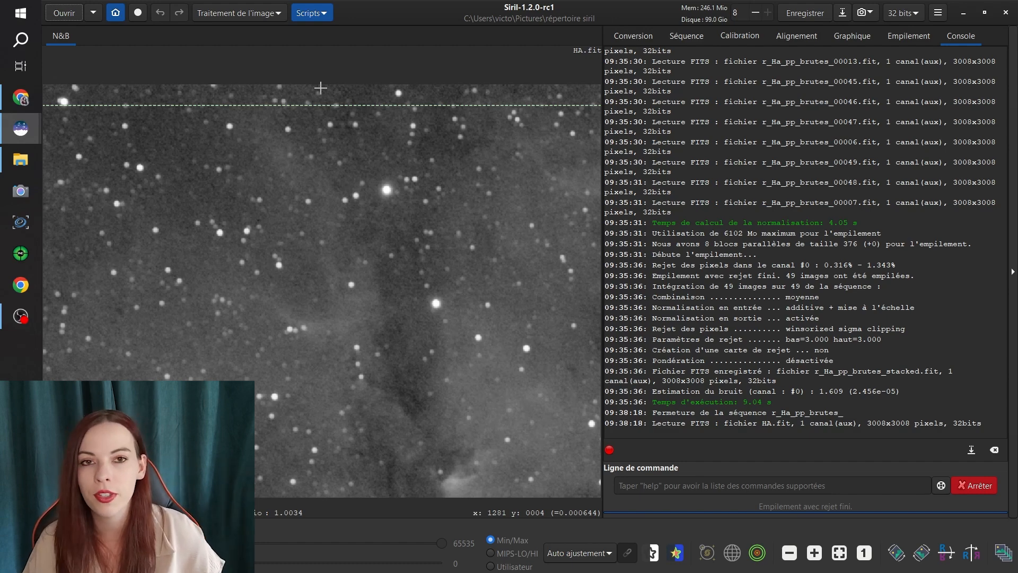
left_click(838, 552)
right_click(306, 221)
left_click(337, 403)
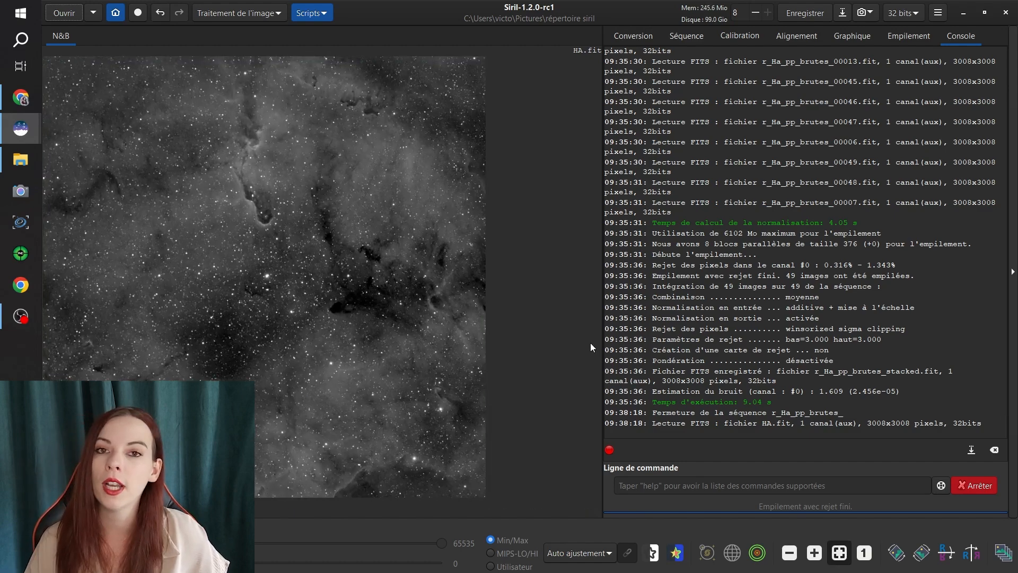
- Start gradient extraction on the HA image and generate background samples with 10 samples per line
left_click(231, 14)
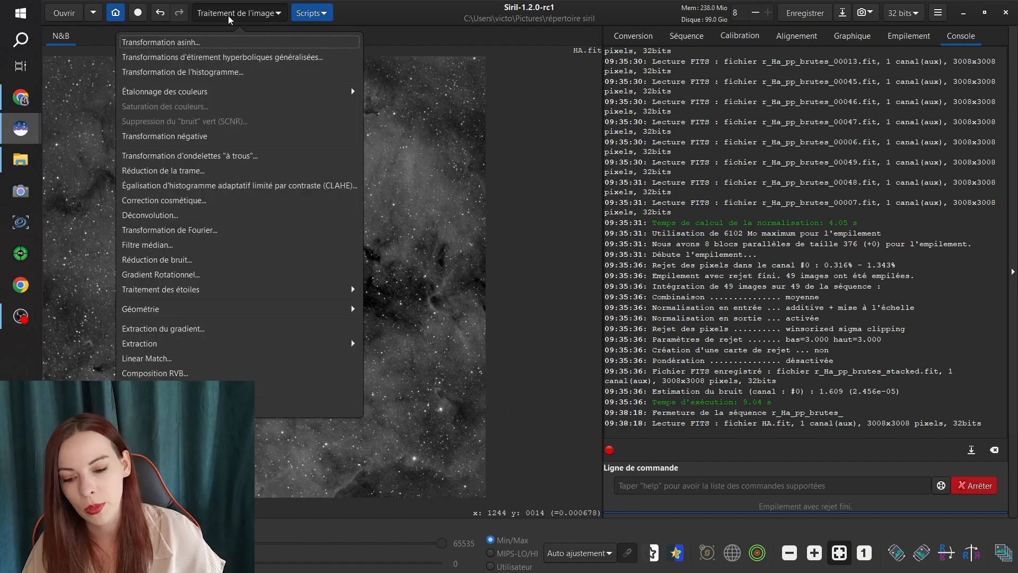
left_click(163, 329)
left_click_drag(675, 69, 812, 39)
left_click(762, 254)
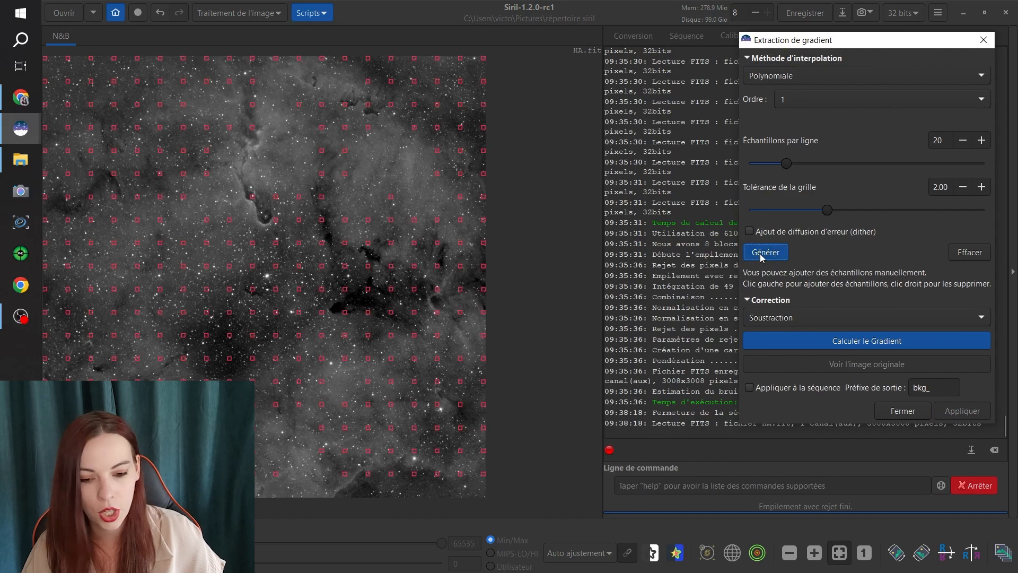
left_click_drag(787, 166, 761, 170)
left_click(771, 253)
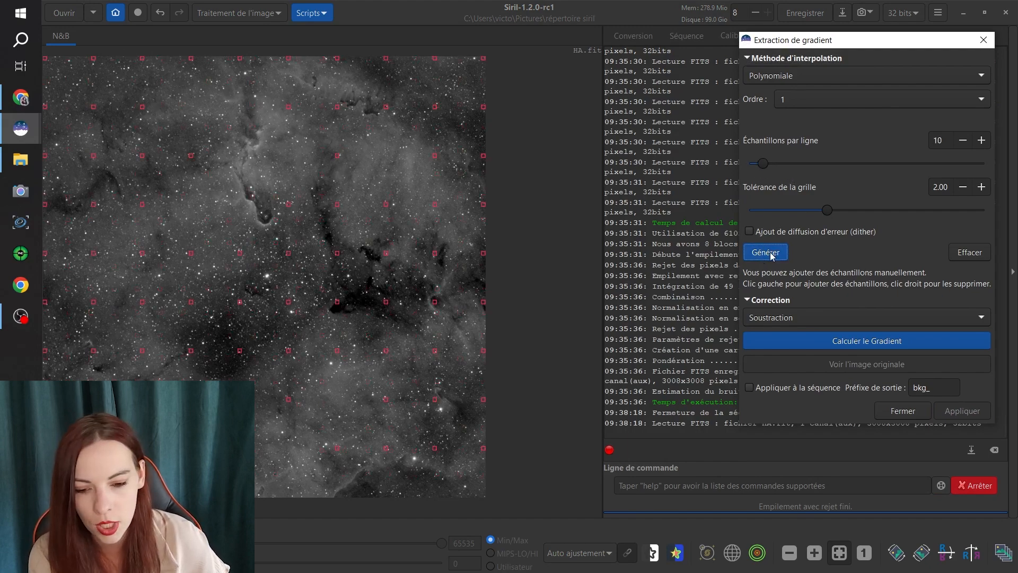
- Try gradient calculations with Polynomiale order 3 and RBF smoothing 0.97, comparing the results with the original image
left_click(826, 346)
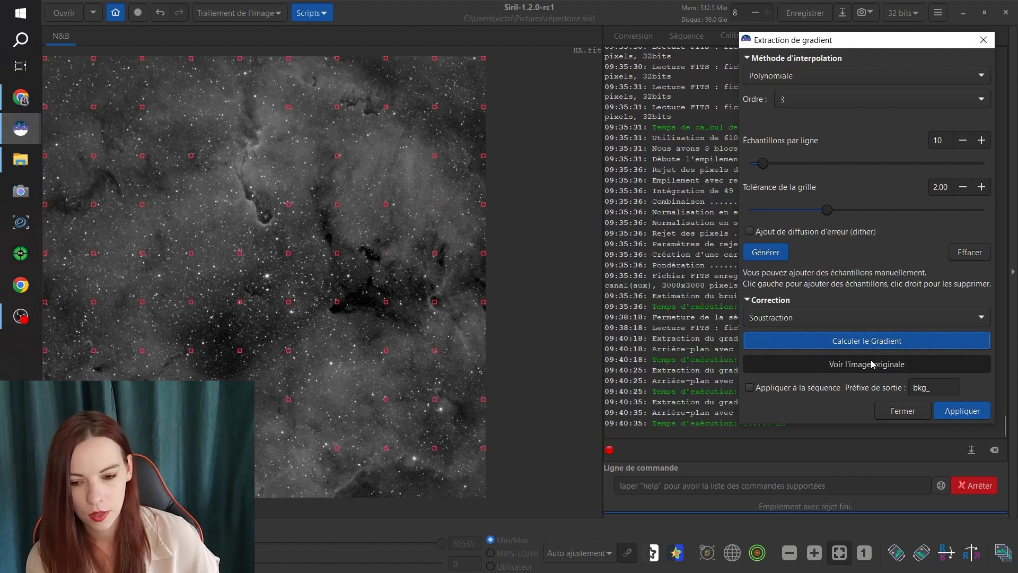
left_click(873, 364)
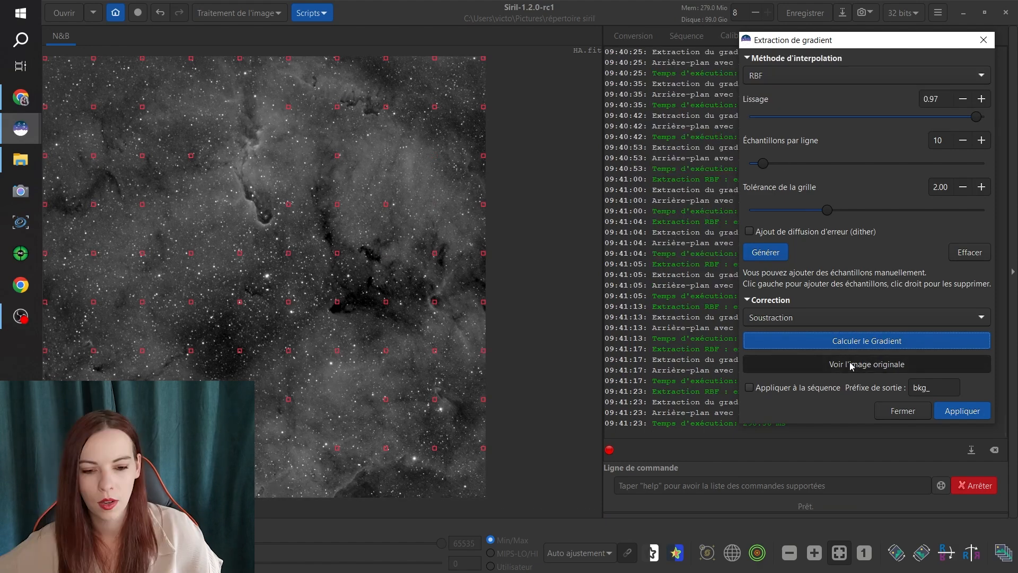
left_click(849, 361)
left_click(849, 362)
left_click(849, 362)
left_click(850, 361)
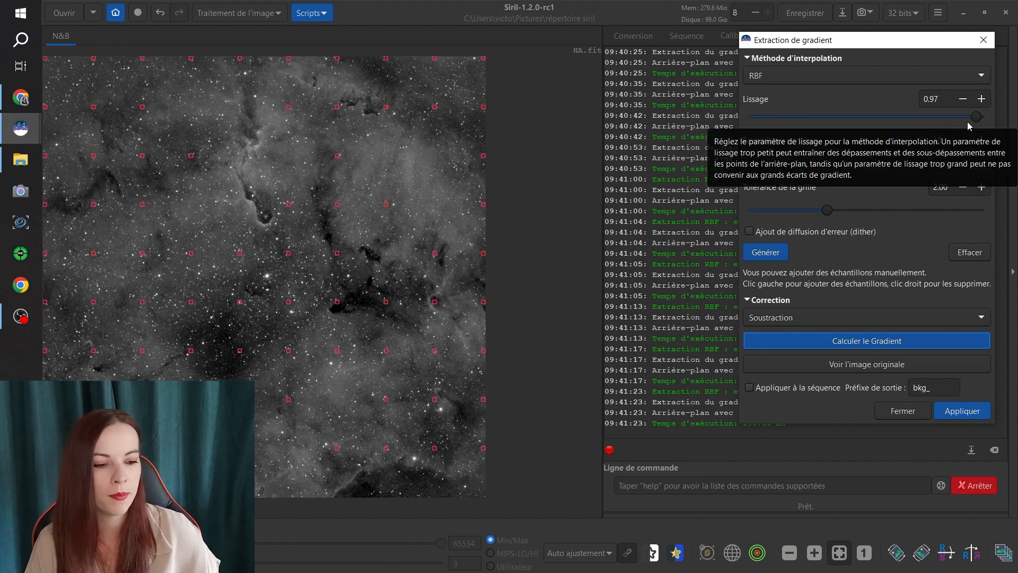
- Try calculating the HA gradient with RBF smoothing set to 0.04
left_click_drag(969, 118, 747, 147)
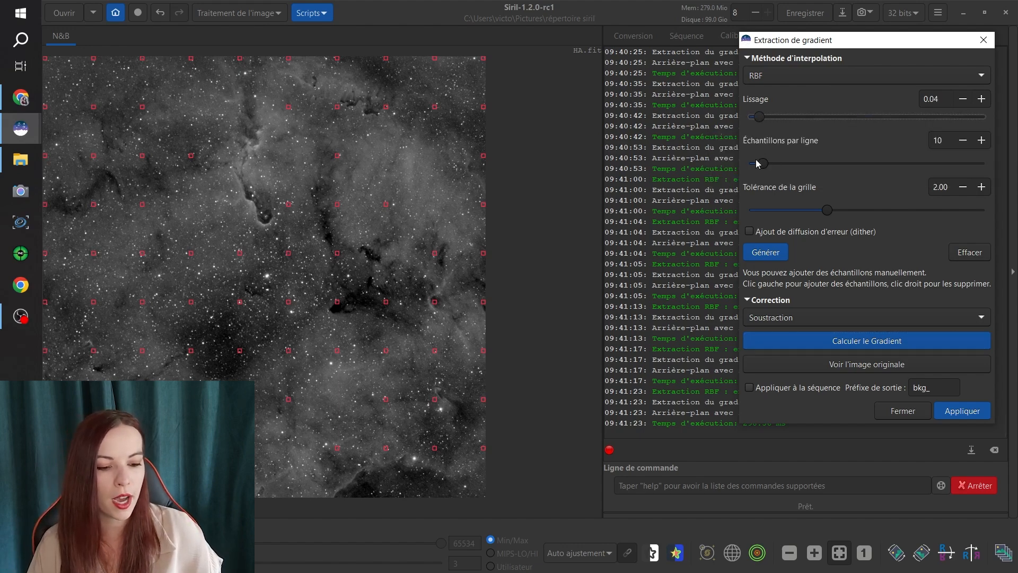
left_click(862, 342)
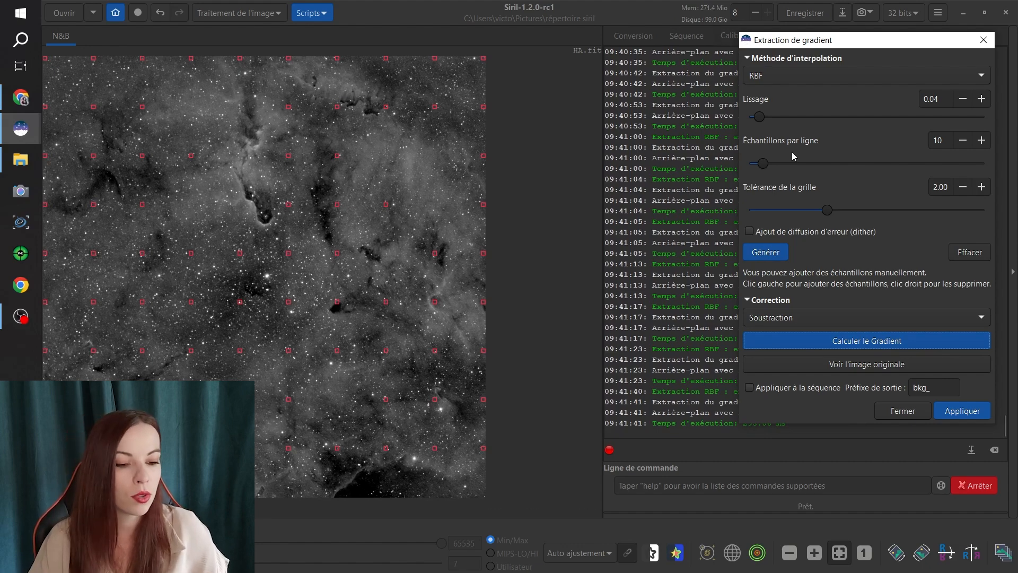
- Set the RBF smoothing to 0.93, regenerate the background samples and recalculate the HA gradient
left_click_drag(762, 117, 966, 132)
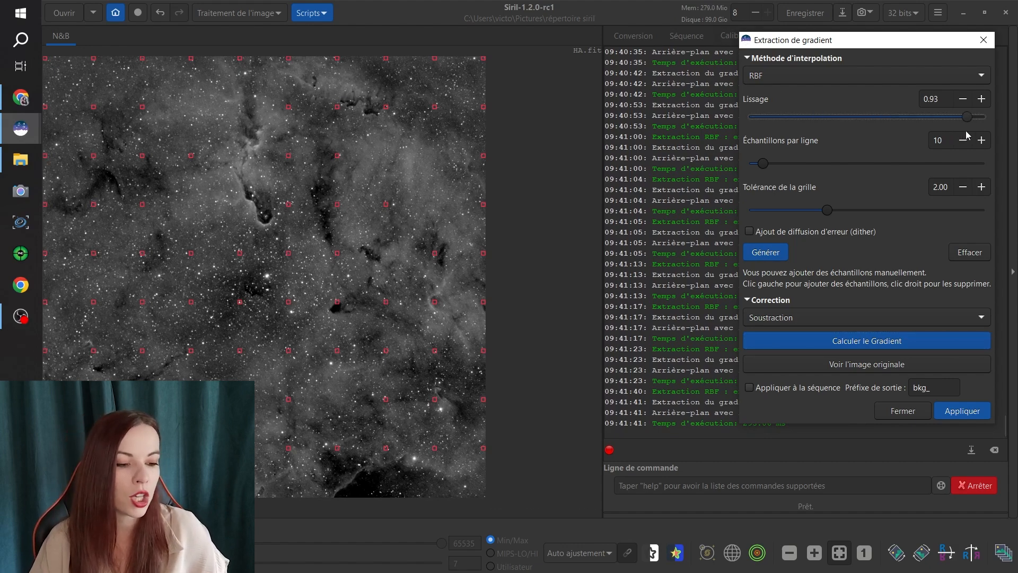
left_click(771, 255)
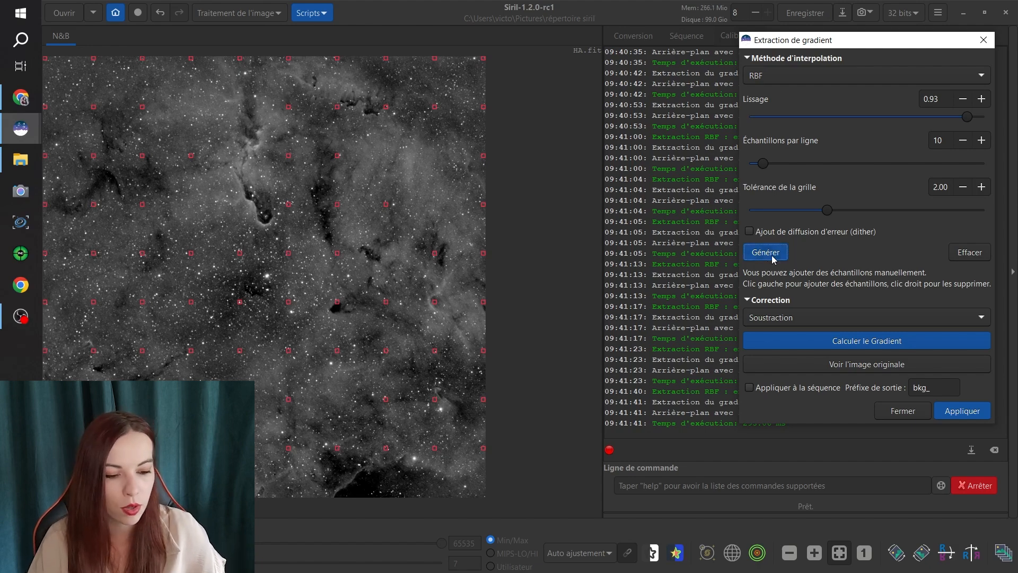
left_click(869, 343)
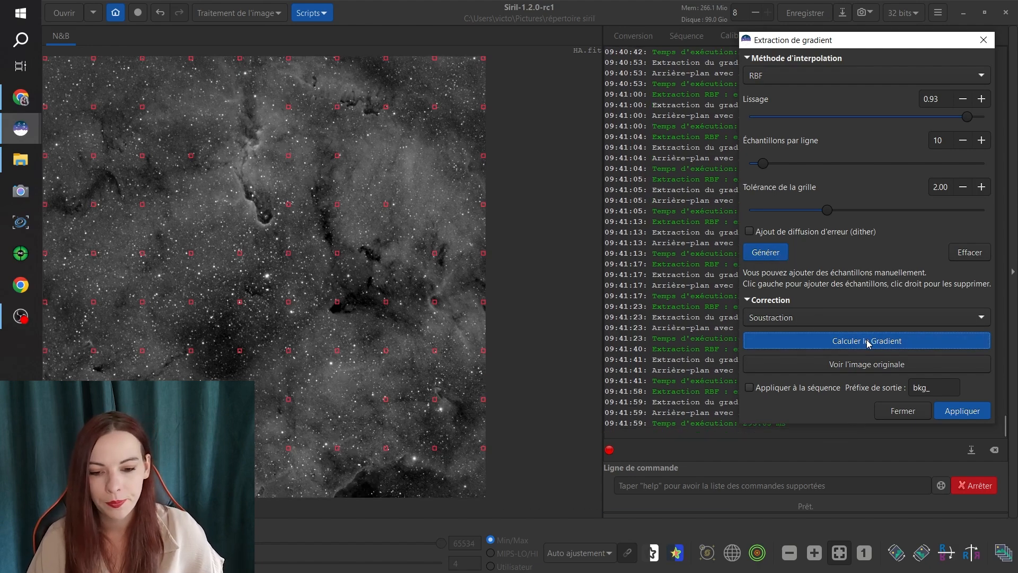
- Compare the gradient-corrected HA image with the original several times and apply the subtraction
left_click(896, 371)
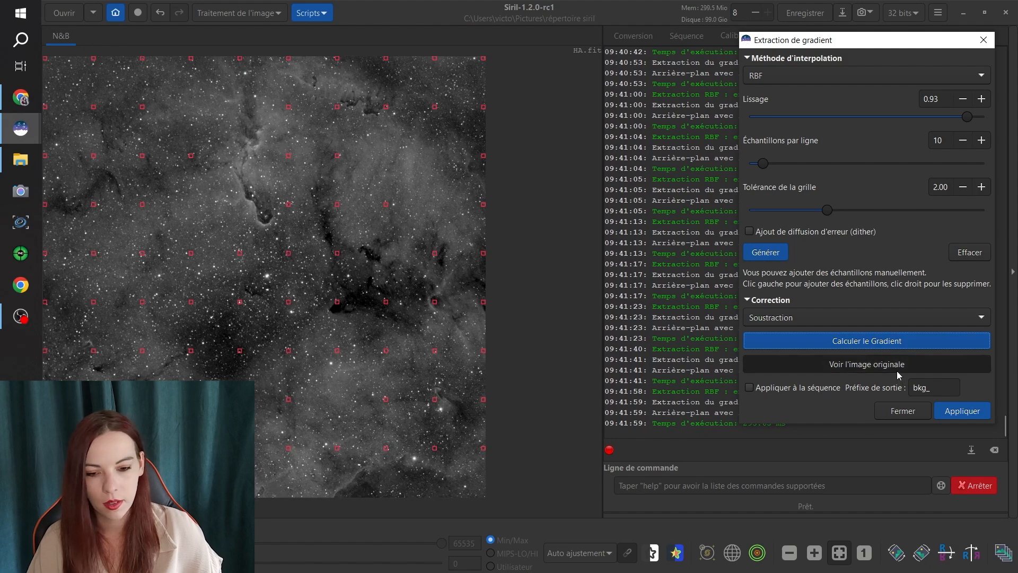
left_click(896, 370)
left_click(896, 370)
left_click(896, 370)
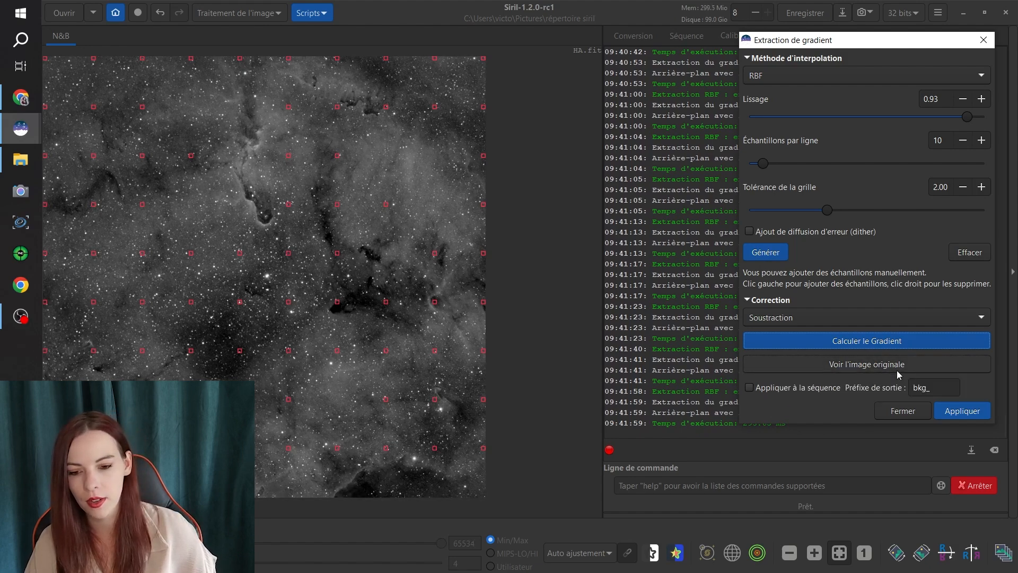
left_click(896, 370)
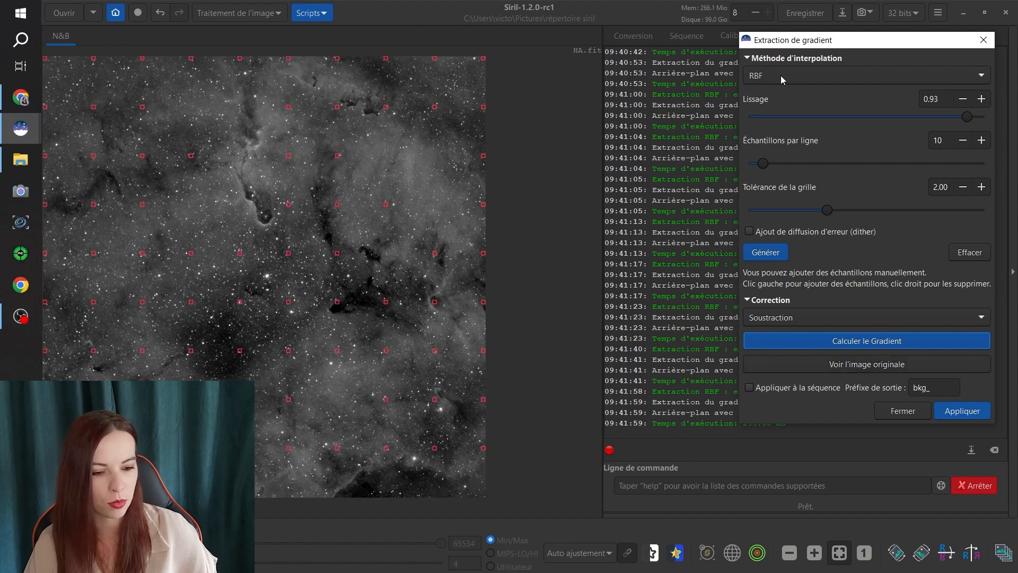
left_click(854, 365)
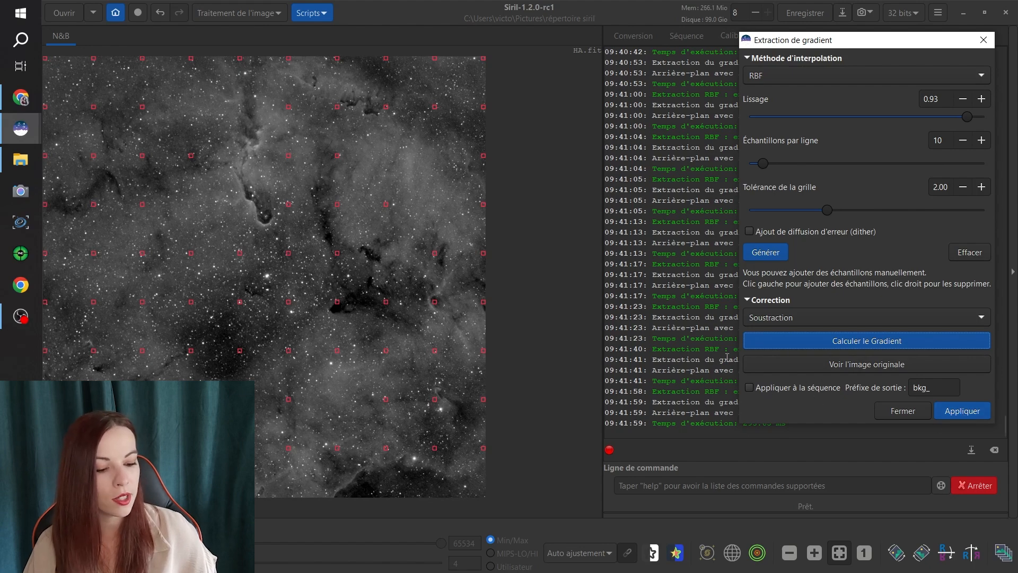
left_click(960, 411)
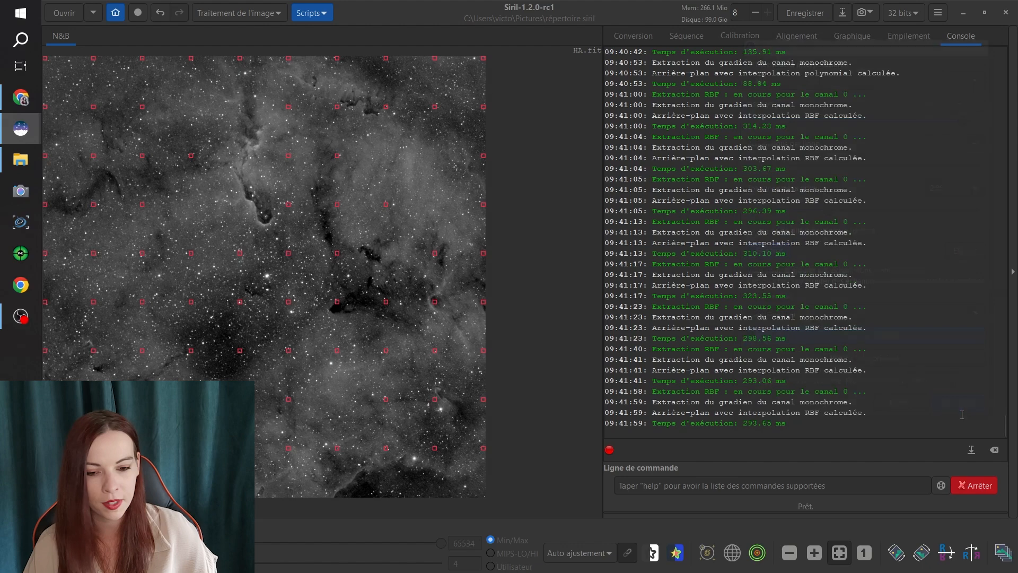
- Switch the display to Linéaire and apply an asinh transformation with a stretch factor of 600 to the HA image
left_click(586, 553)
left_click(560, 424)
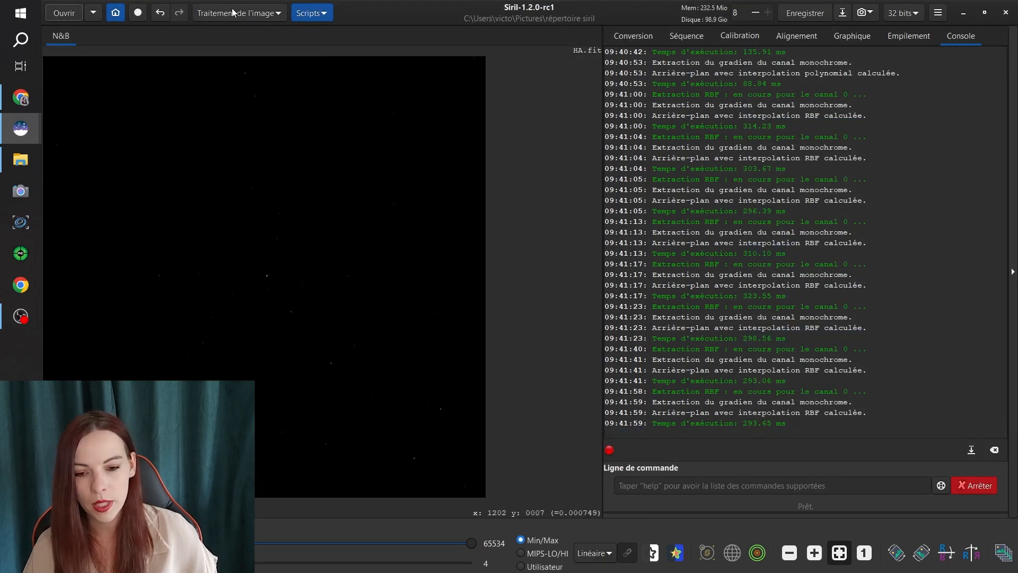
left_click(233, 13)
left_click(159, 39)
left_click_drag(437, 260, 539, 268)
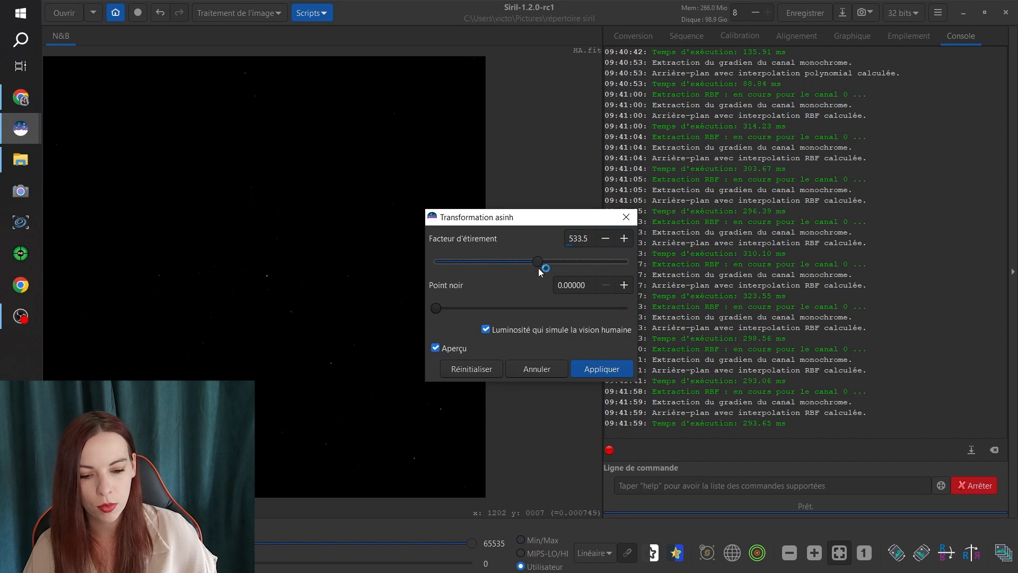
double_click(589, 242)
type("600")
key("Return")
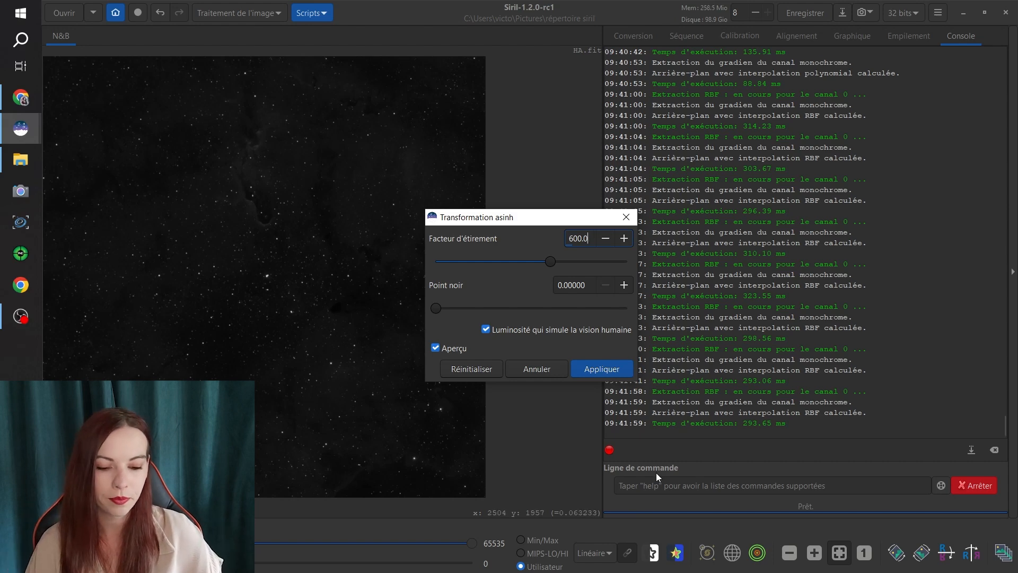
left_click(590, 370)
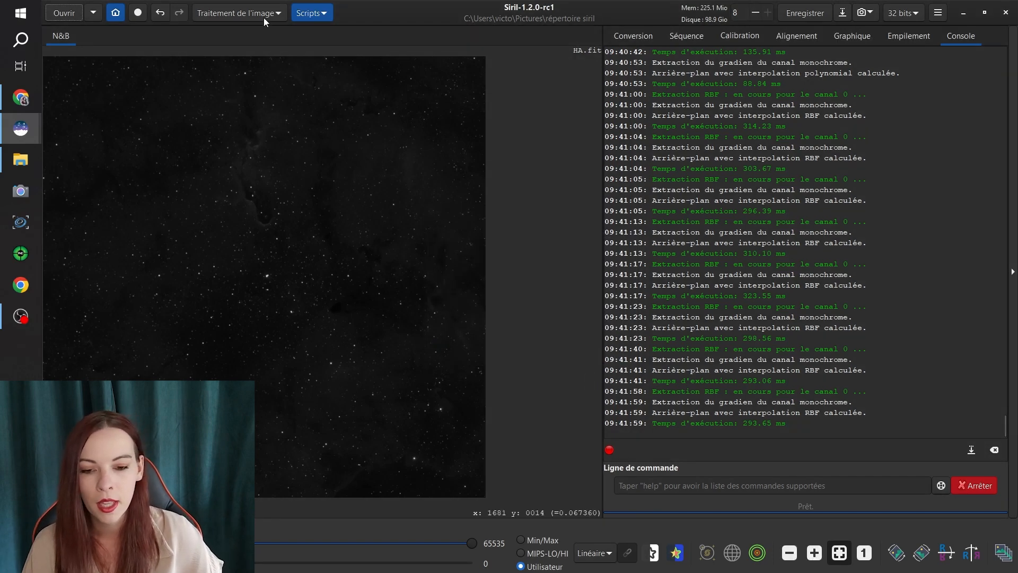
- Apply a histogram transformation to the HA image, starting from the automatic stretch and setting the midtones to 0.0965184
left_click(264, 15)
left_click(220, 75)
left_click_drag(561, 141, 909, 55)
left_click_drag(768, 186, 556, 196)
left_click(704, 270)
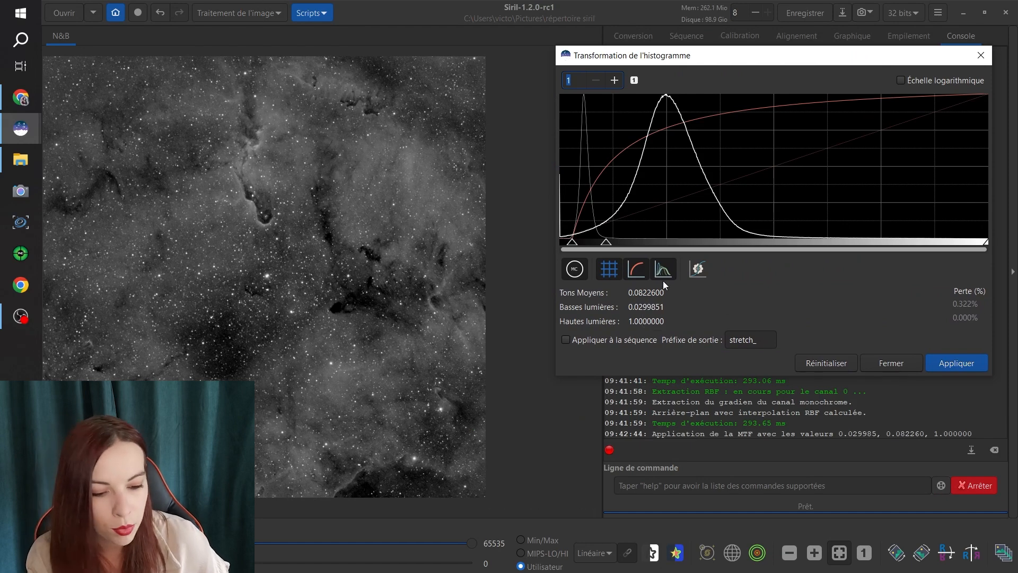
left_click_drag(606, 240, 612, 242)
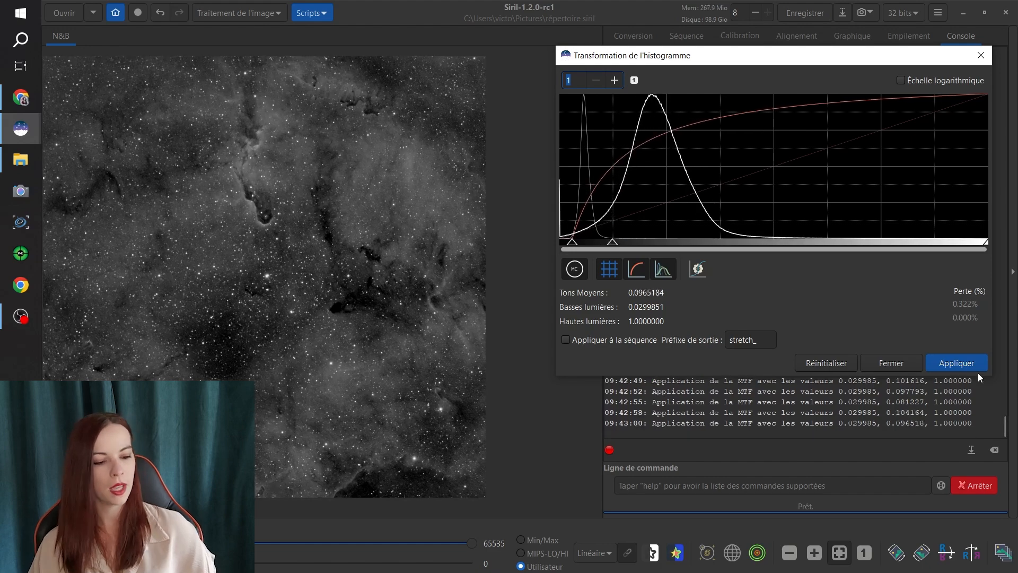
left_click(956, 363)
left_click(880, 366)
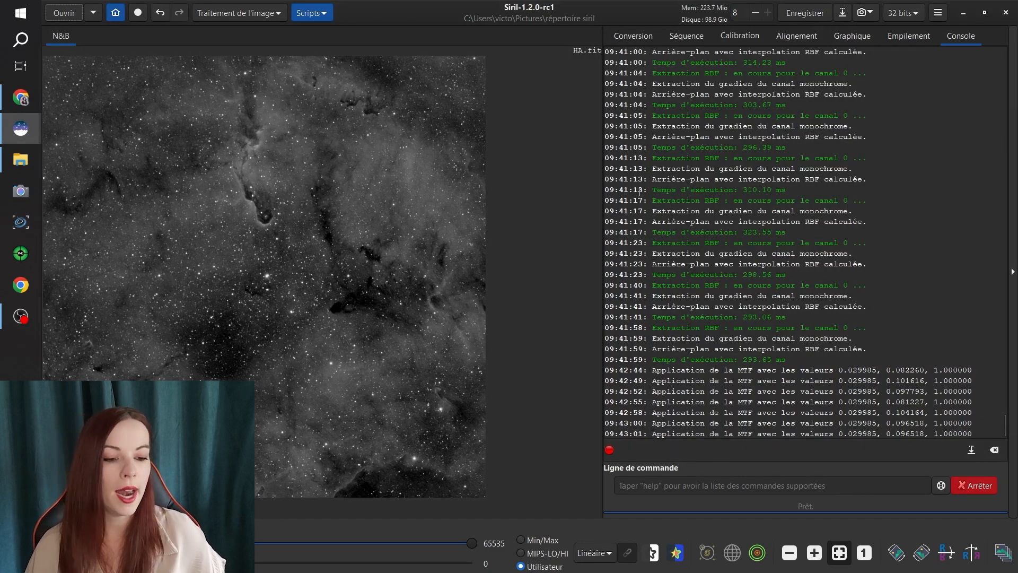
- Save the stretched HA image as HA_processed.fit in 32-bit floating point format
left_click(842, 13)
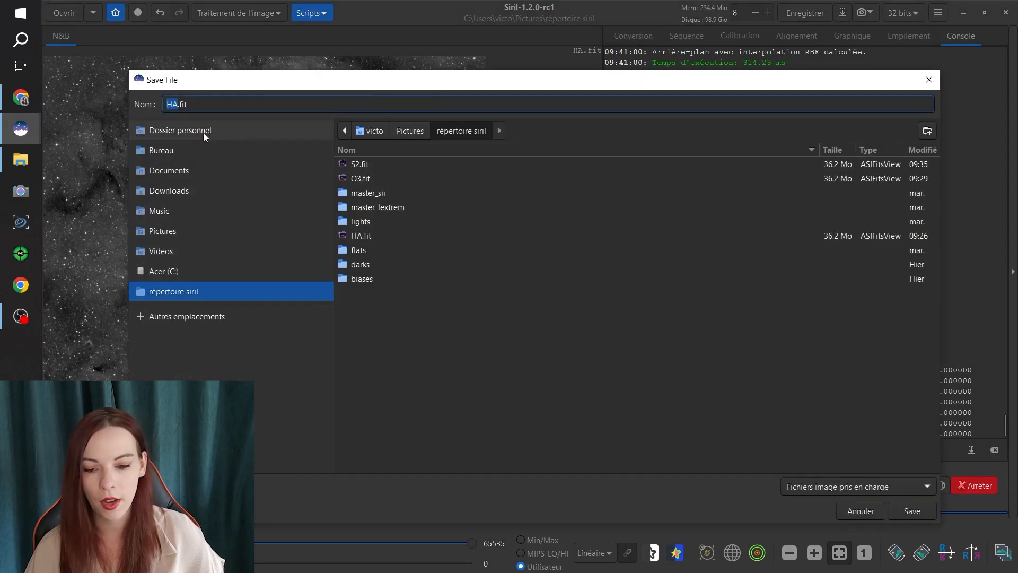
key("Right")
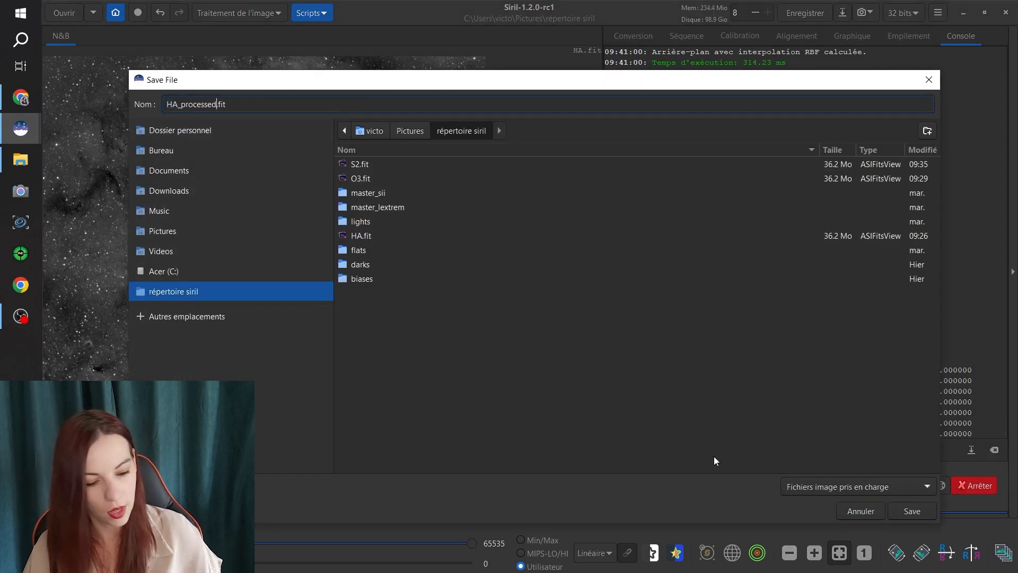
left_click(911, 510)
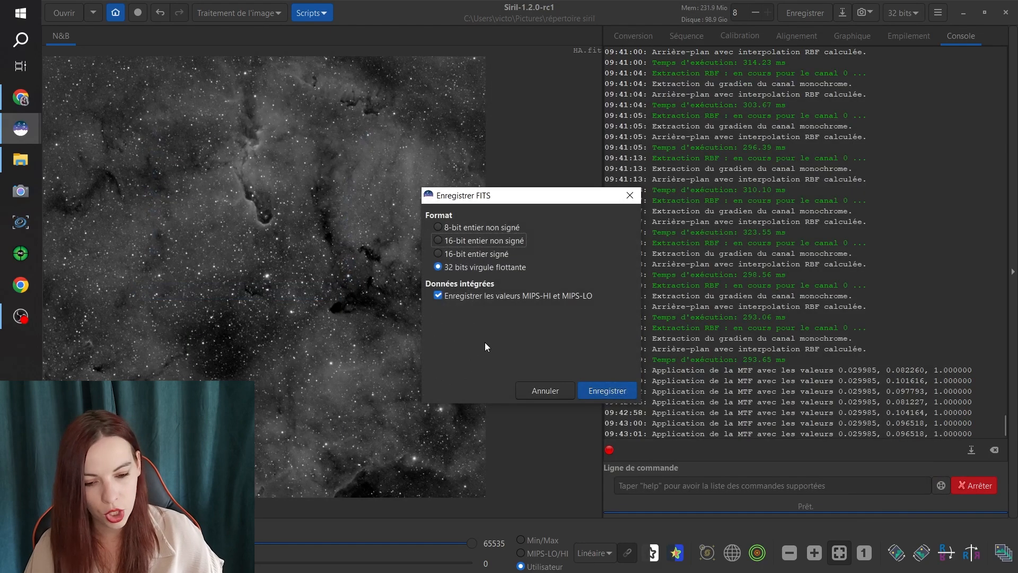
left_click(624, 394)
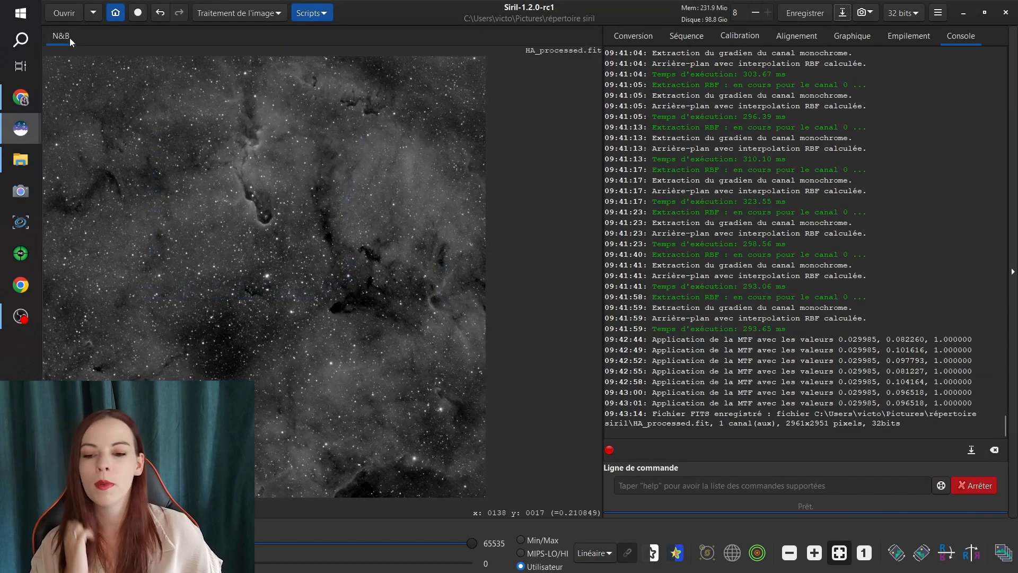
- Open O3.fit and switch its display mode to Auto ajustement
left_click(64, 12)
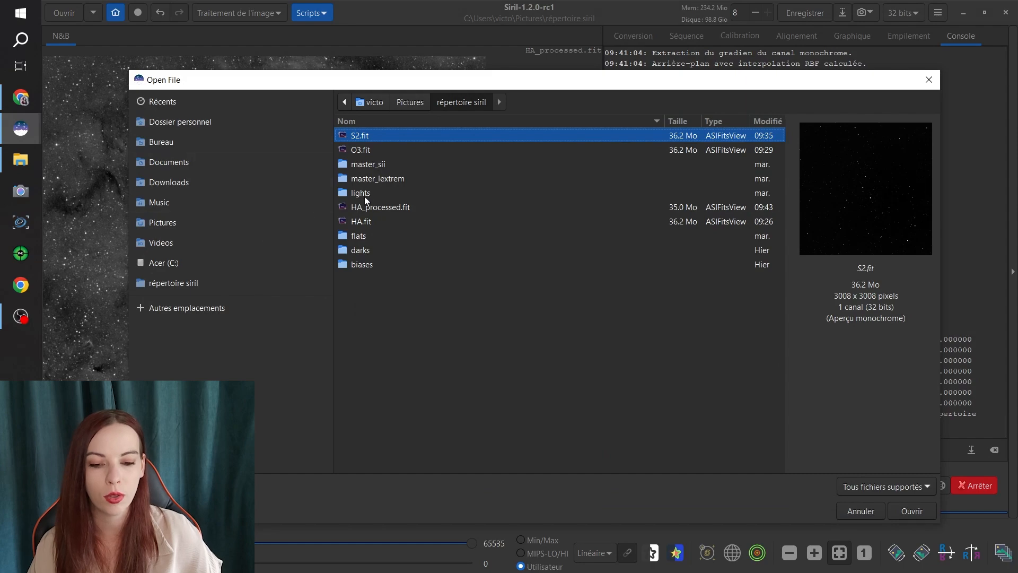
double_click(365, 150)
left_click(594, 553)
left_click(618, 502)
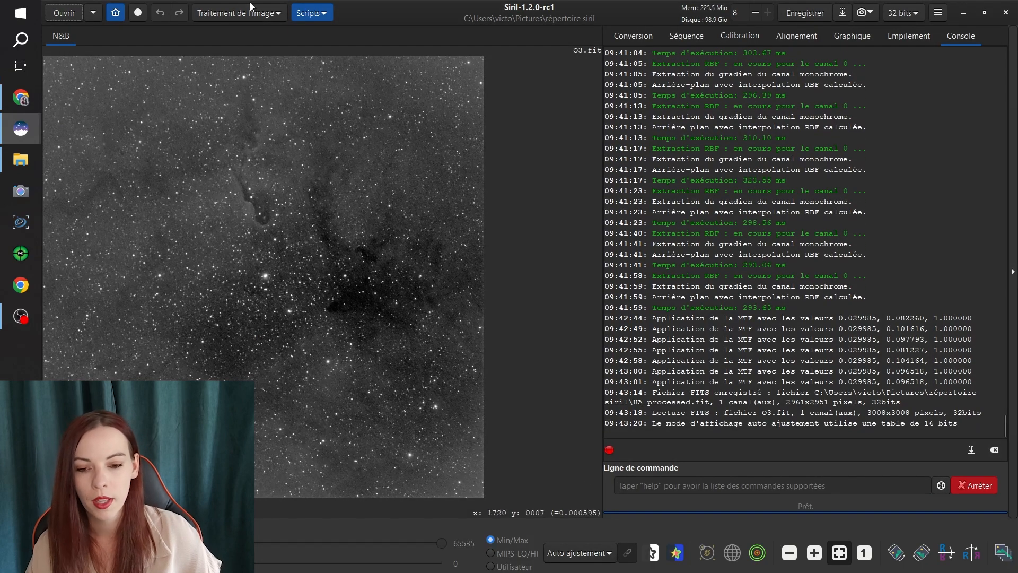
- Crop the O3 image to a selection just inside its borders
left_click(232, 14)
left_click(247, 13)
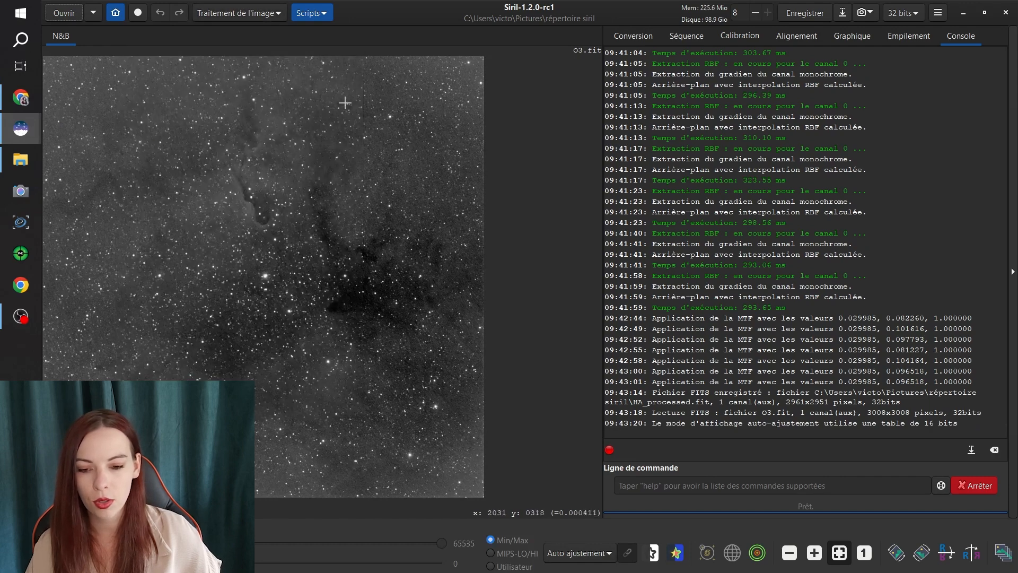
left_click_drag(48, 61, 476, 489)
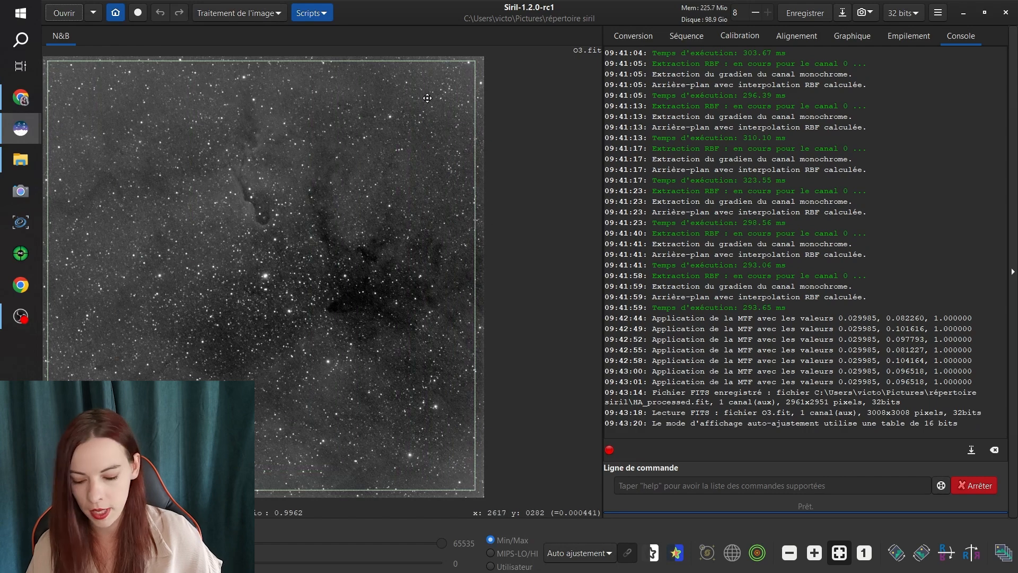
right_click(275, 163)
left_click(330, 314)
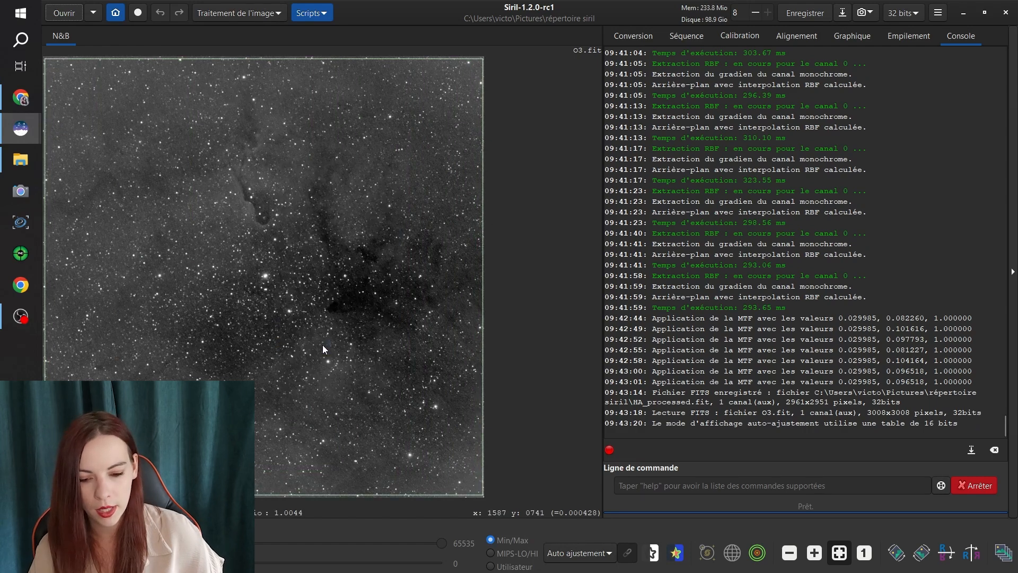
- Try an RBF gradient extraction on O3 with smoothing 0.93 and generated background samples, comparing it with the original
left_click(228, 13)
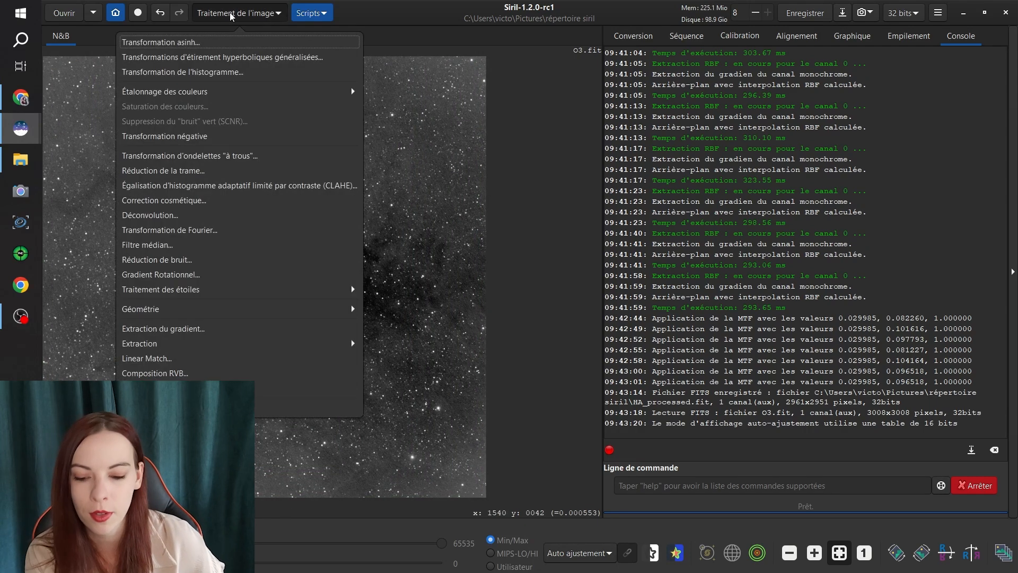
left_click(232, 328)
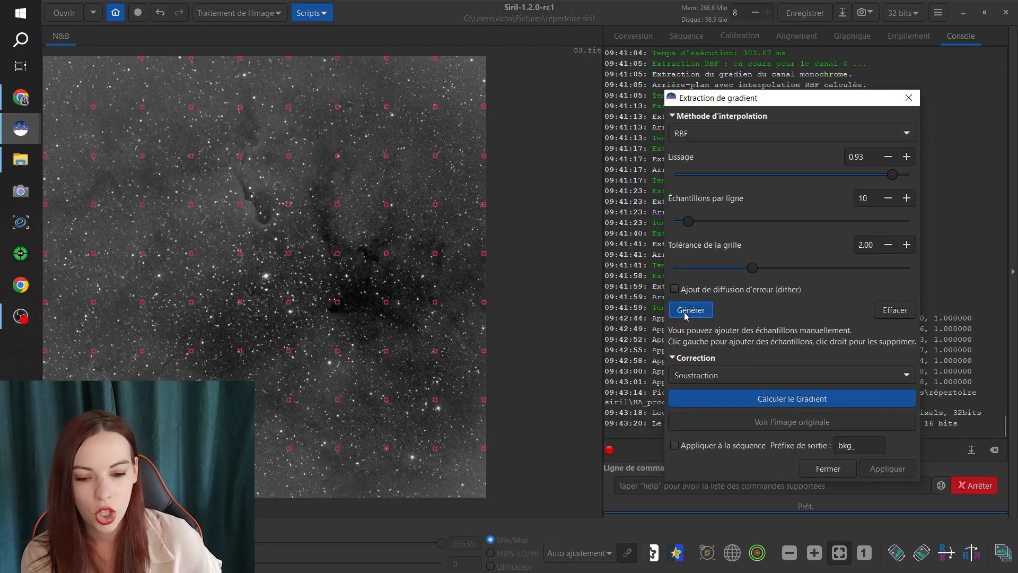
left_click(805, 402)
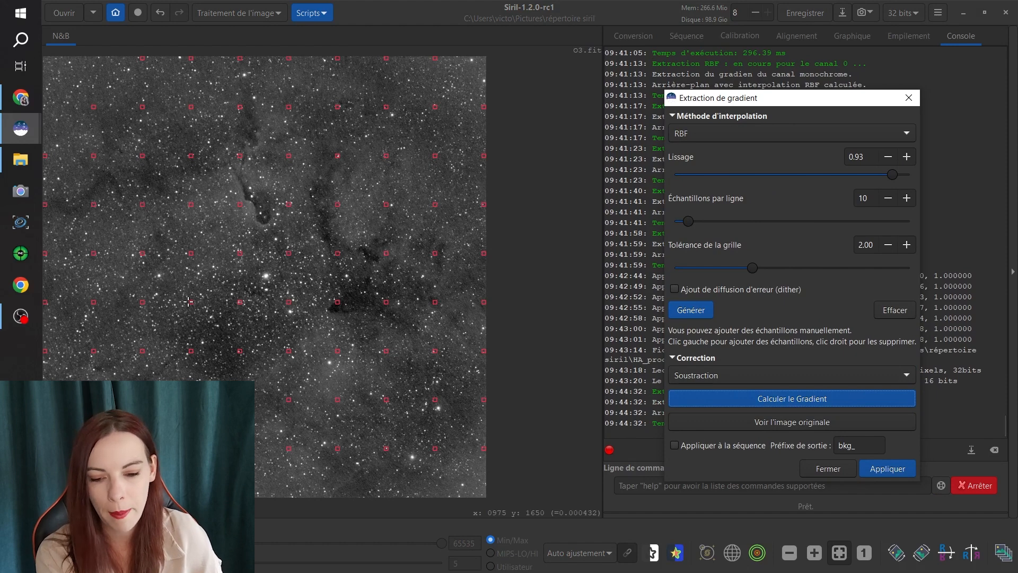
left_click(815, 423)
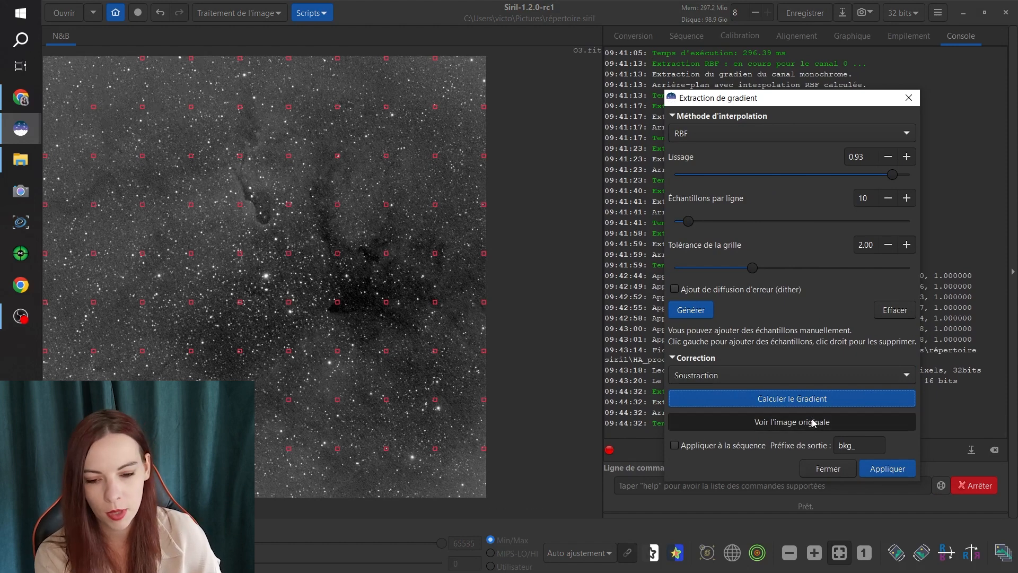
left_click(815, 423)
left_click(814, 422)
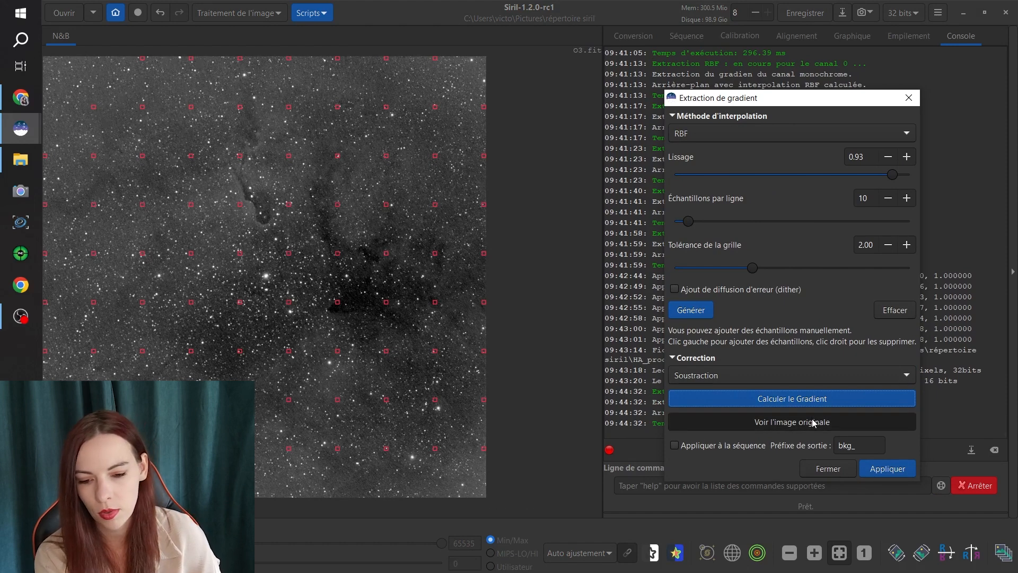
left_click(814, 423)
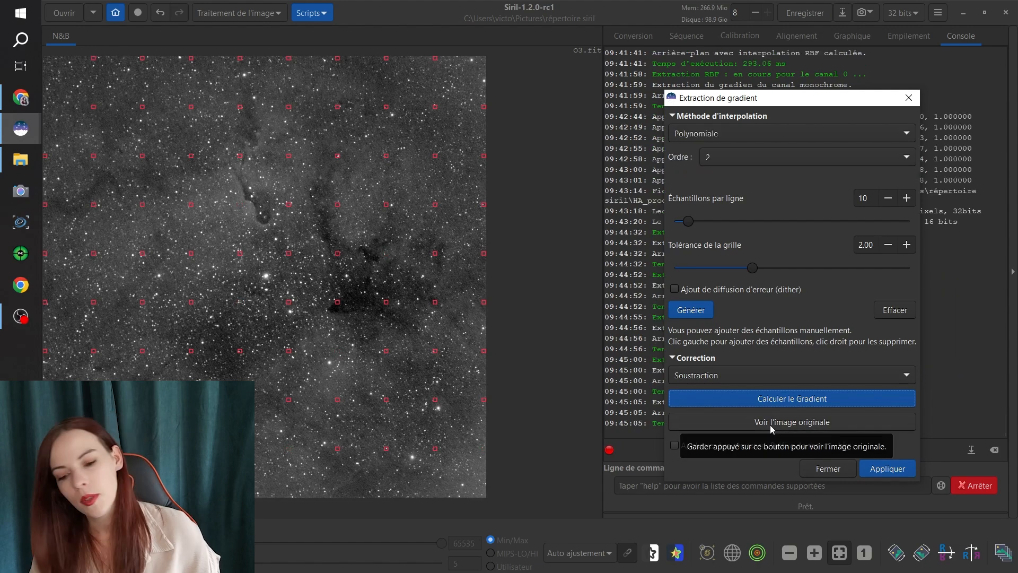
- Compare the order 2 polynomial gradient correction of O3 with the original several times, and close the extraction without applying it
left_click(770, 425)
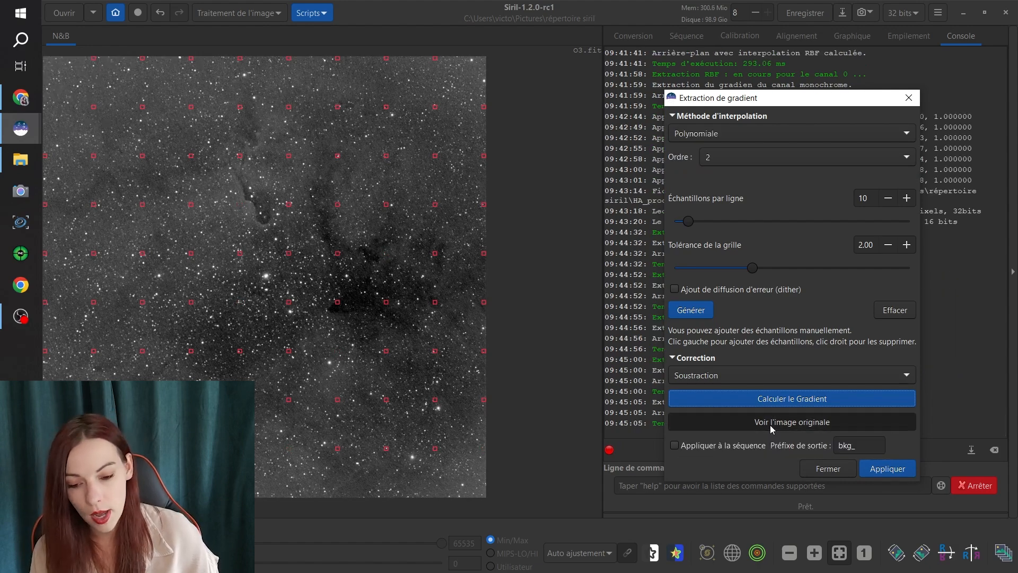
left_click(771, 427)
left_click(772, 427)
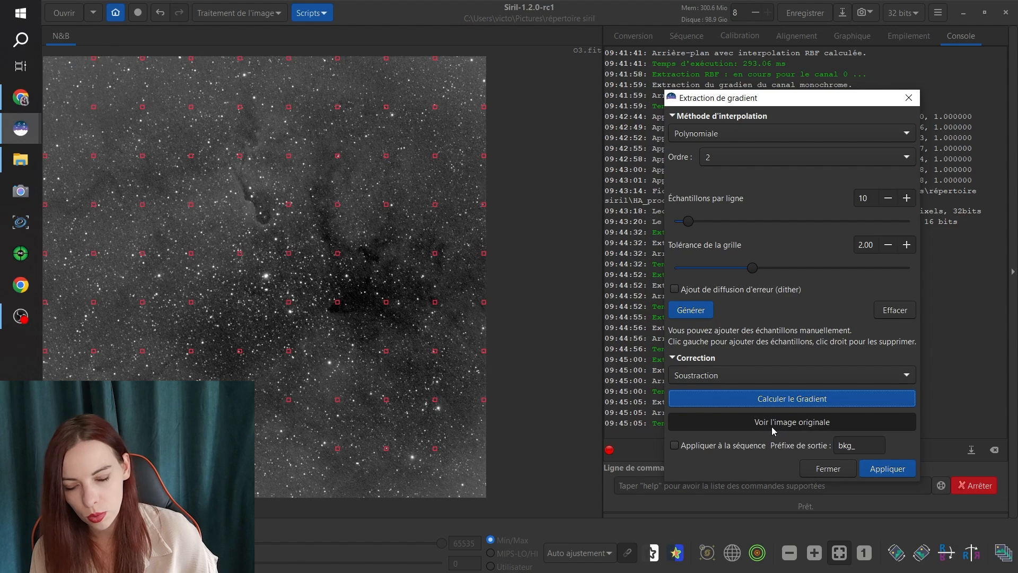
left_click(772, 427)
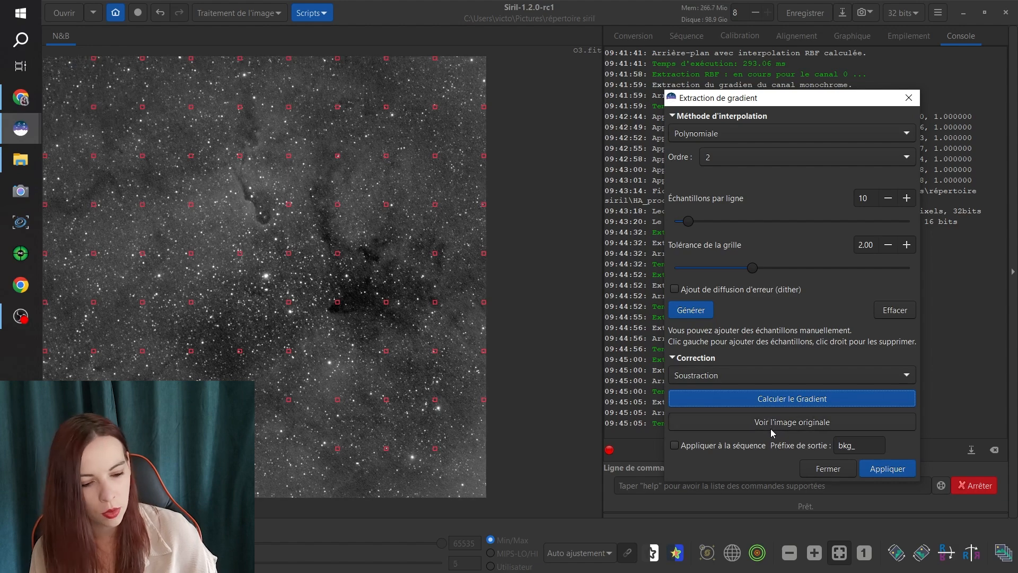
left_click(771, 427)
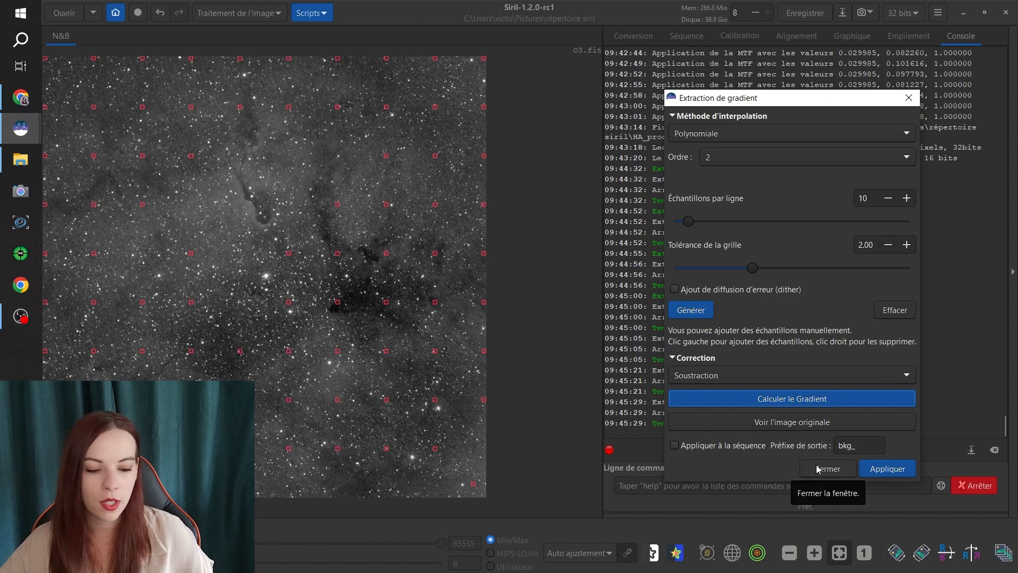
left_click(816, 464)
- Restart the gradient extraction on O3, manually place background samples near three corners, and try calculating the order 2 polynomial gradient
left_click(254, 16)
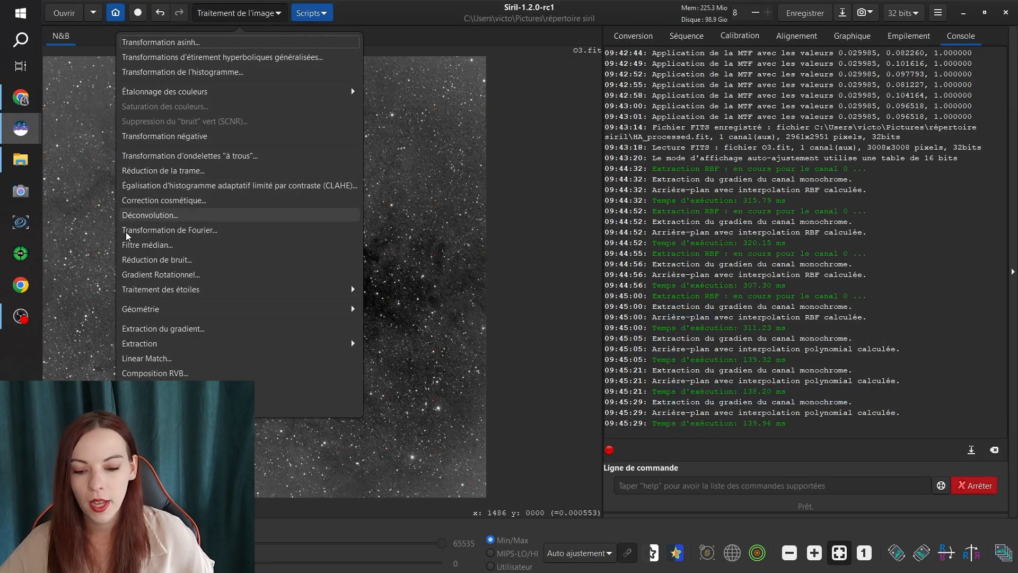
left_click(154, 329)
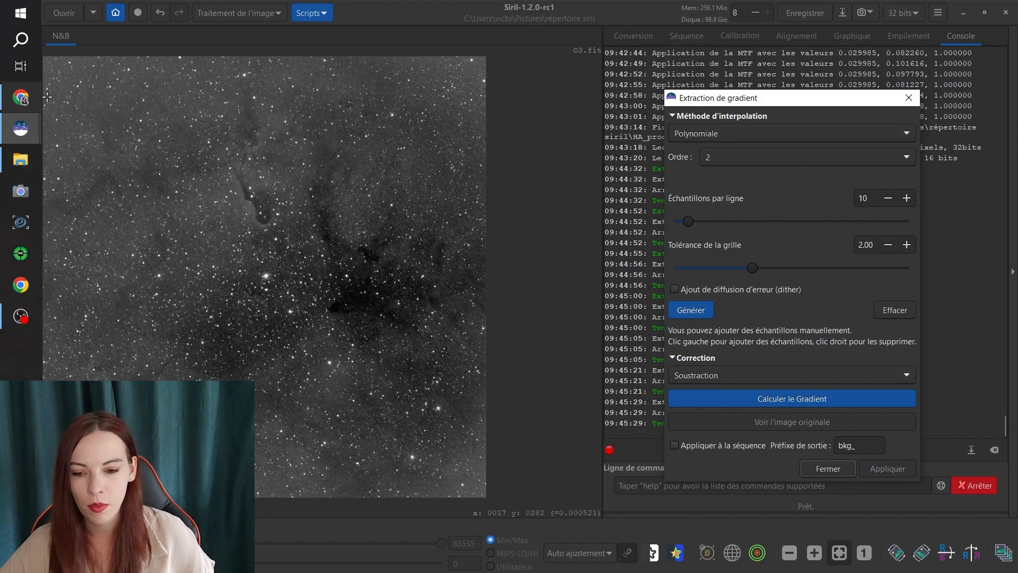
left_click(70, 77)
left_click(468, 74)
left_click(473, 484)
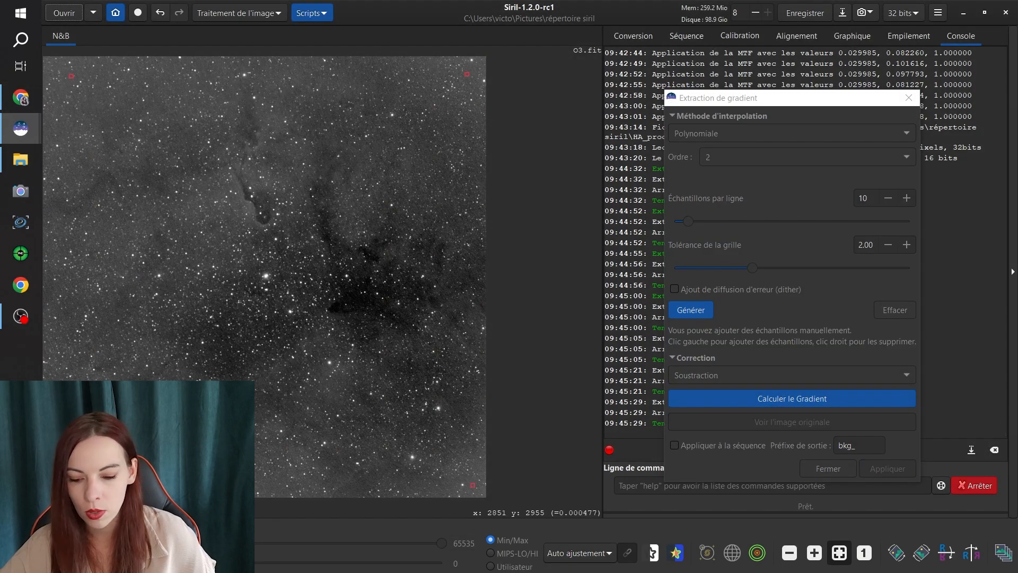
left_click(797, 400)
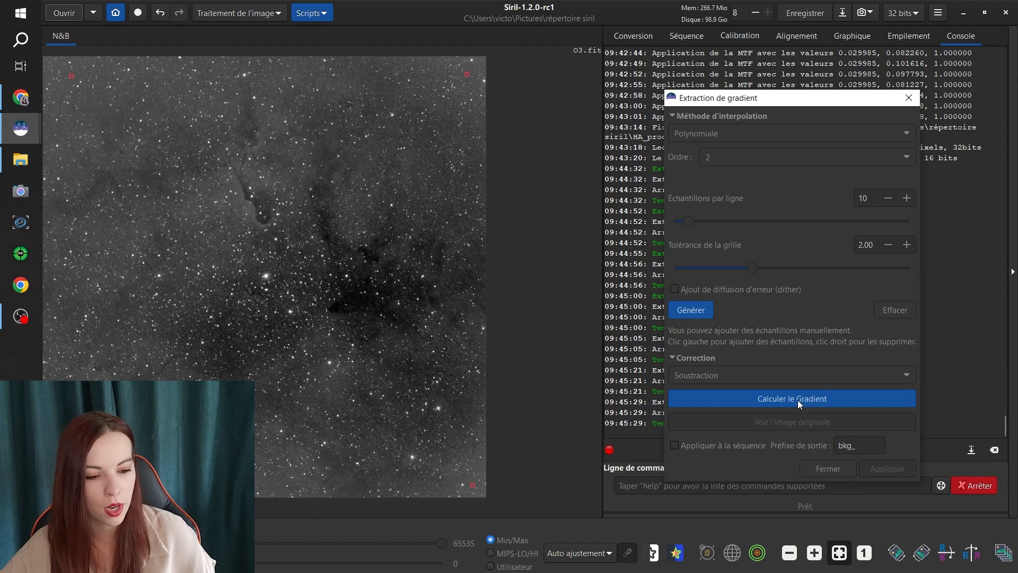
left_click(797, 400)
left_click(777, 339)
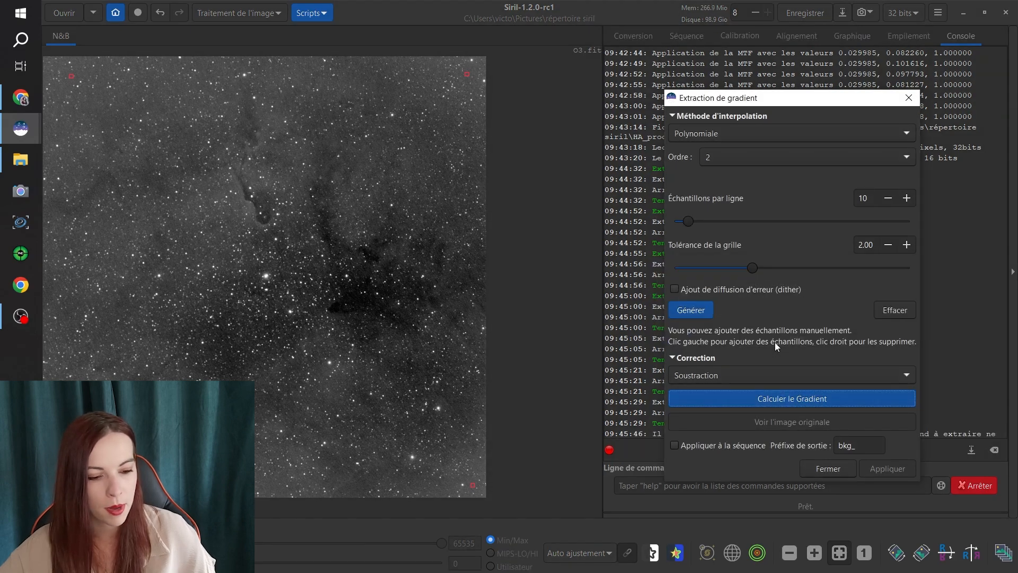
- Add background samples near the left, right and upper edges of the O3 image and calculate the gradient
left_click(63, 242)
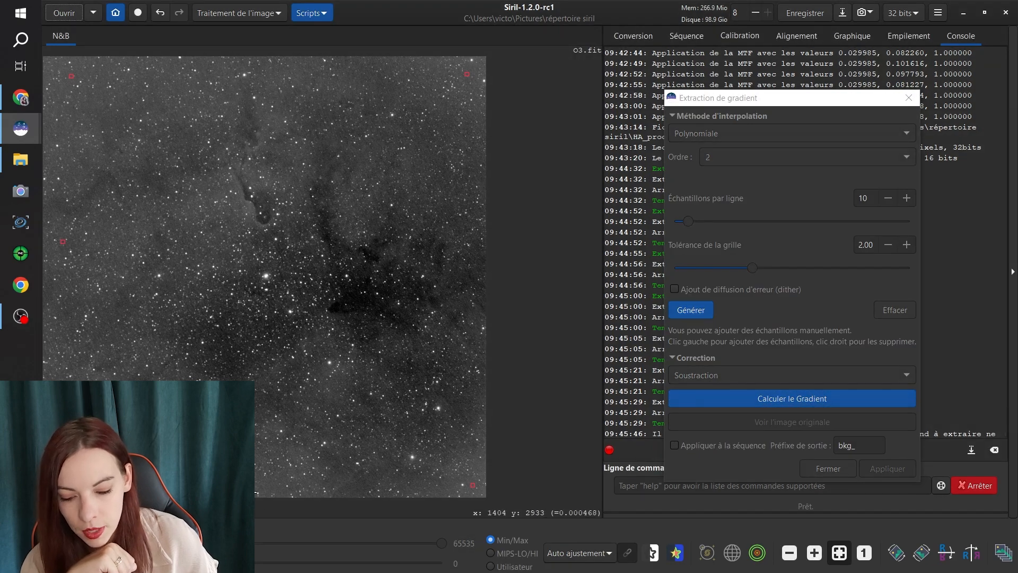
left_click(483, 190)
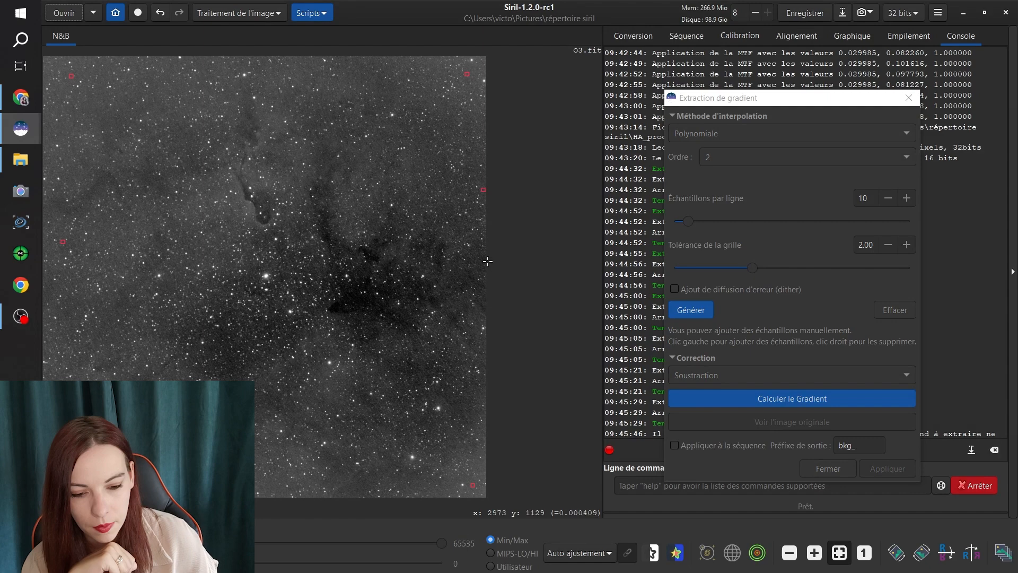
left_click(273, 73)
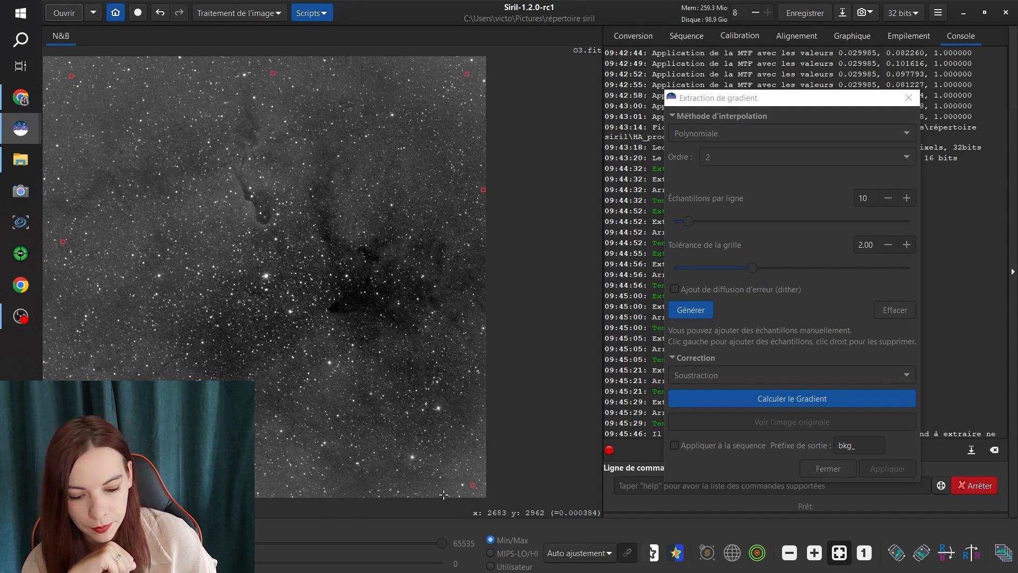
left_click(754, 401)
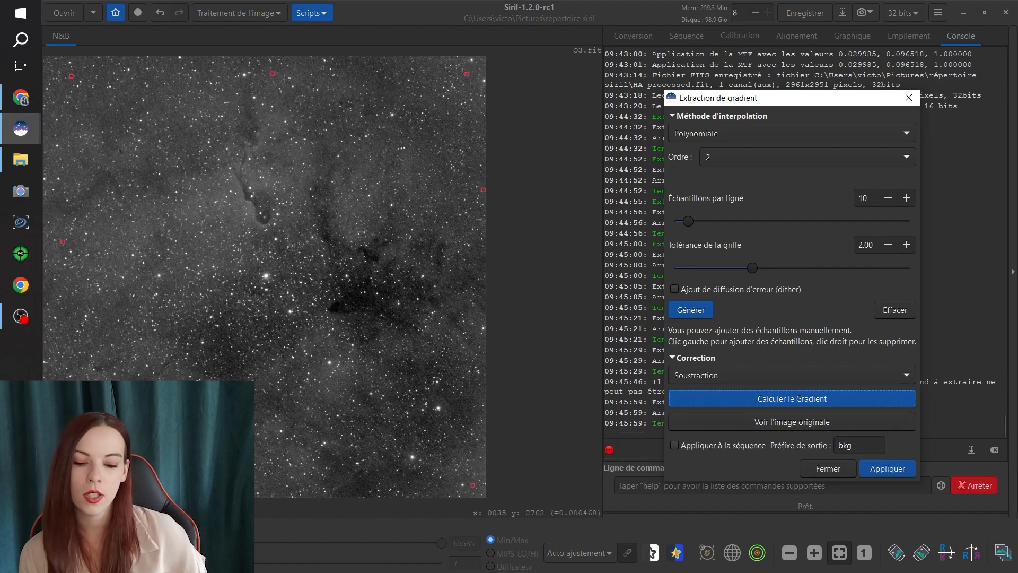
- Compare the corrected O3 image with the original and apply the gradient subtraction
left_click(753, 419)
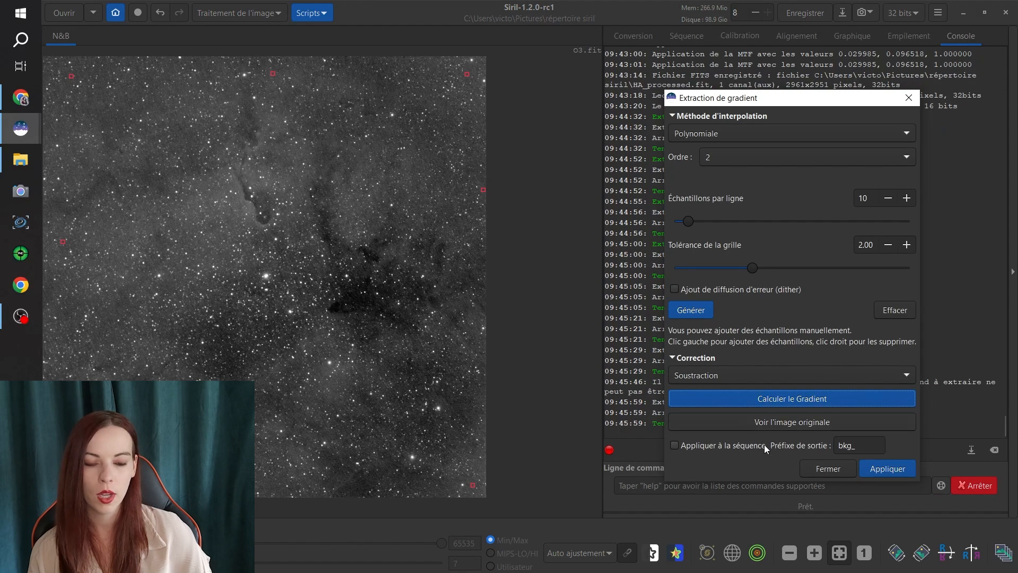
left_click(761, 428)
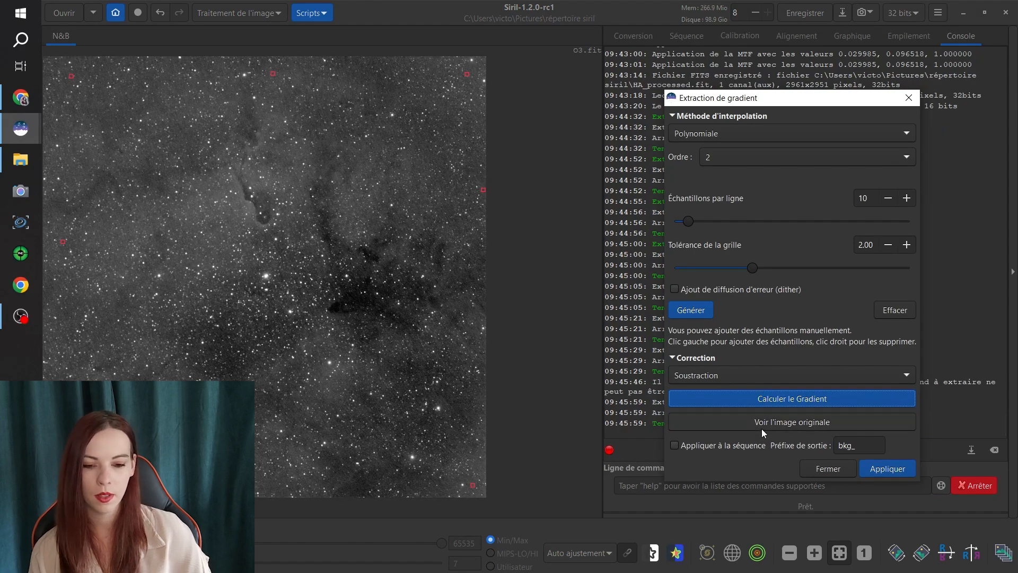
left_click(910, 468)
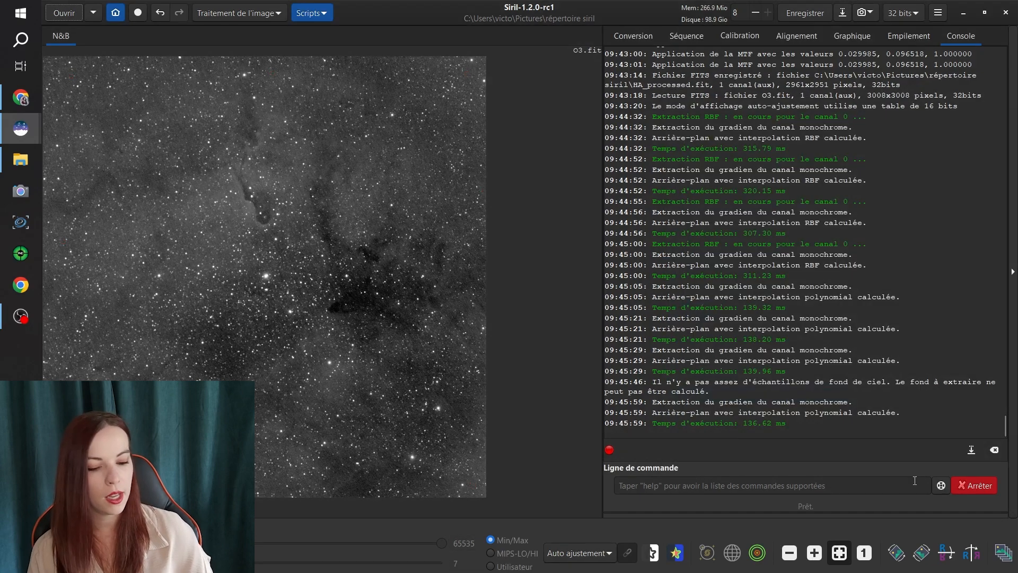
- Set the O3 display mode to linear and apply an asinh transformation with a stretch factor of 600
left_click(566, 554)
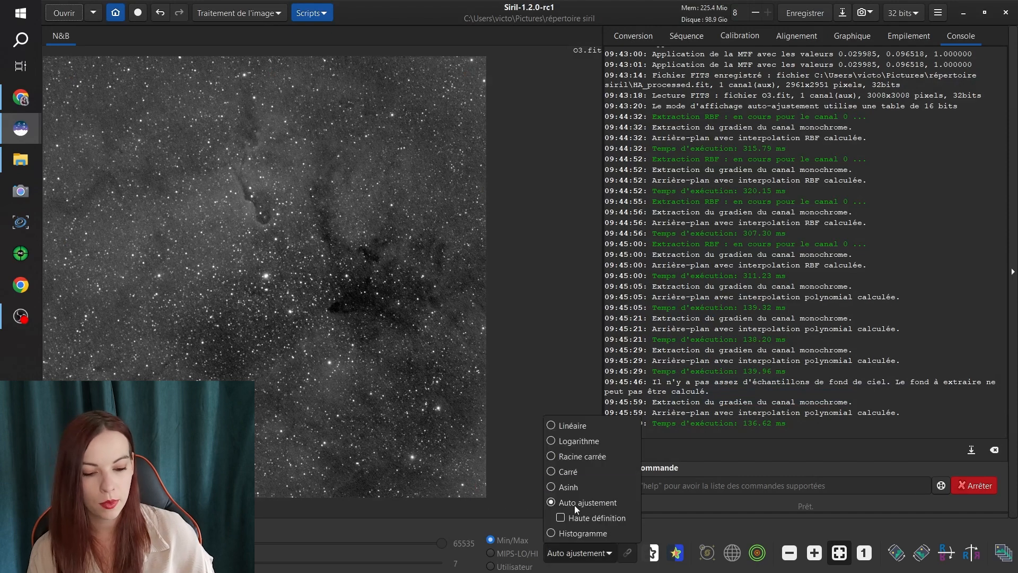
left_click(568, 422)
left_click(239, 12)
left_click(159, 39)
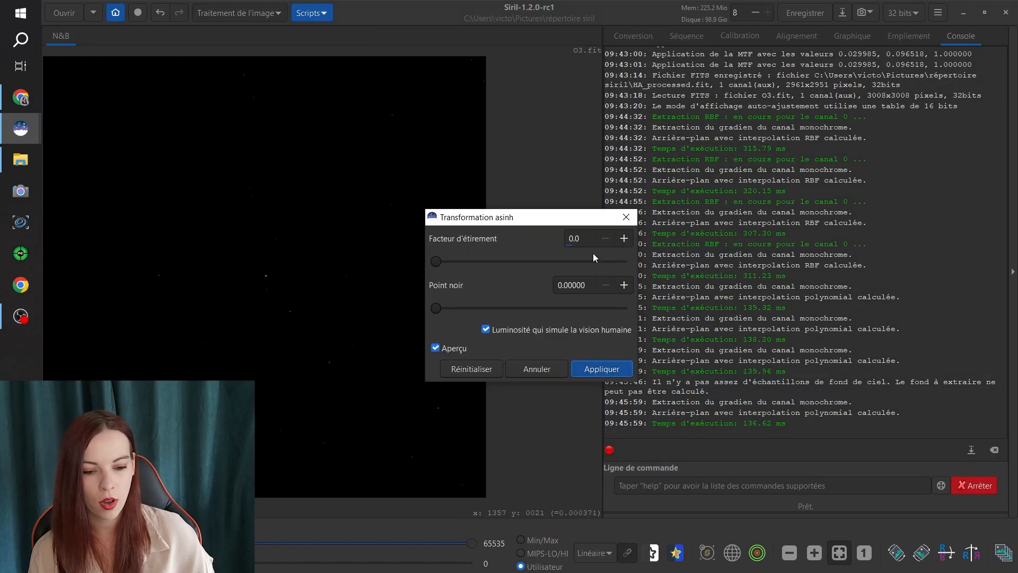
type("600")
key("Return")
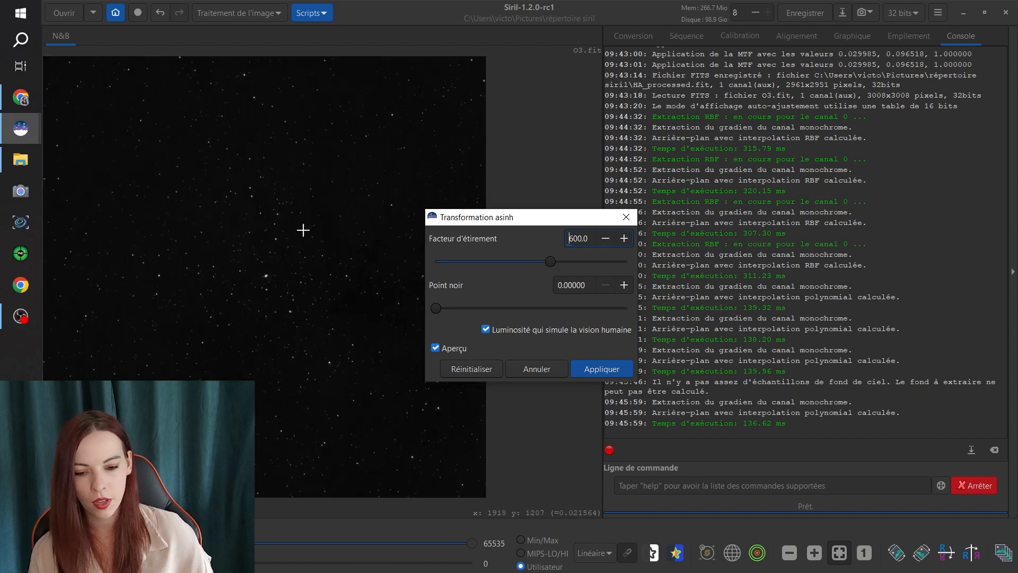
left_click(588, 370)
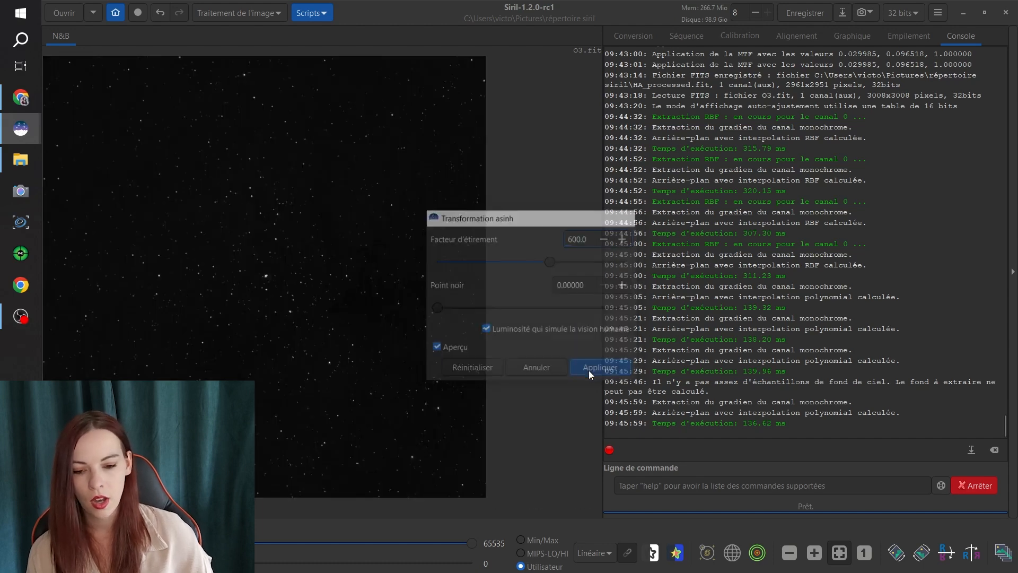
- Autostretch the O3 histogram, set the midtones to about 0.0451, and apply the histogram transformation
left_click(242, 13)
left_click(205, 73)
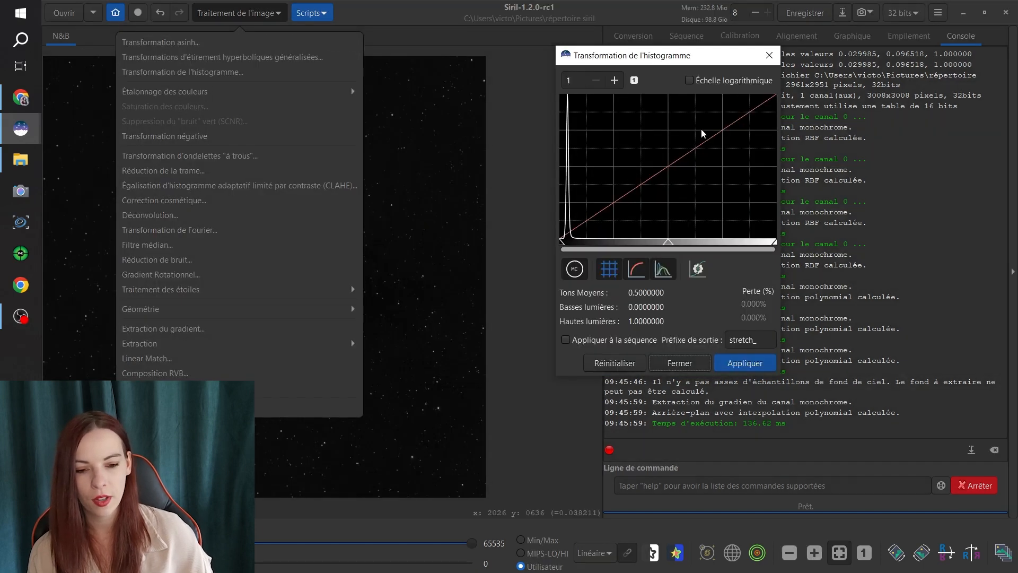
left_click(697, 269)
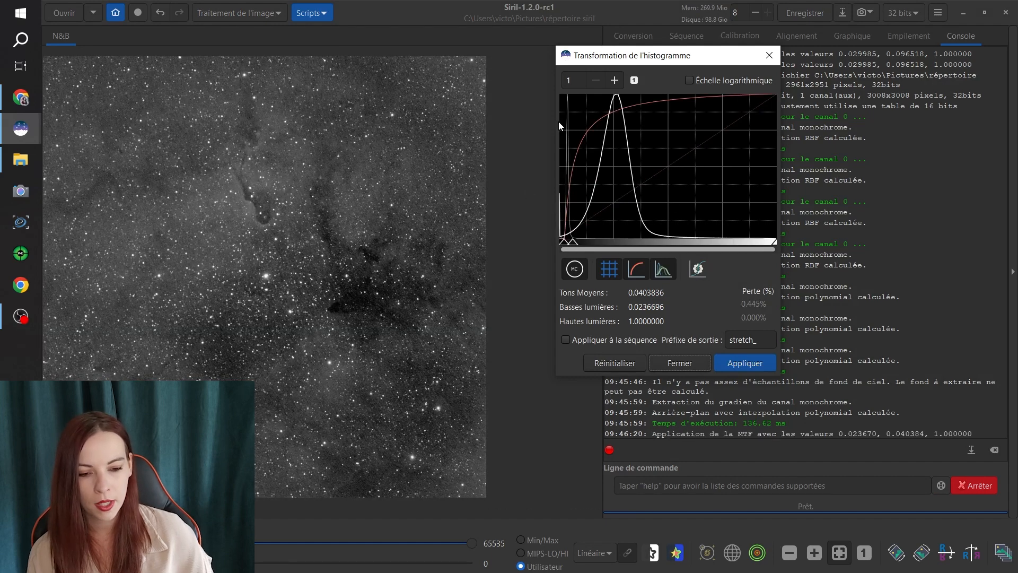
left_click_drag(556, 209, 358, 209)
left_click_drag(484, 60, 684, 89)
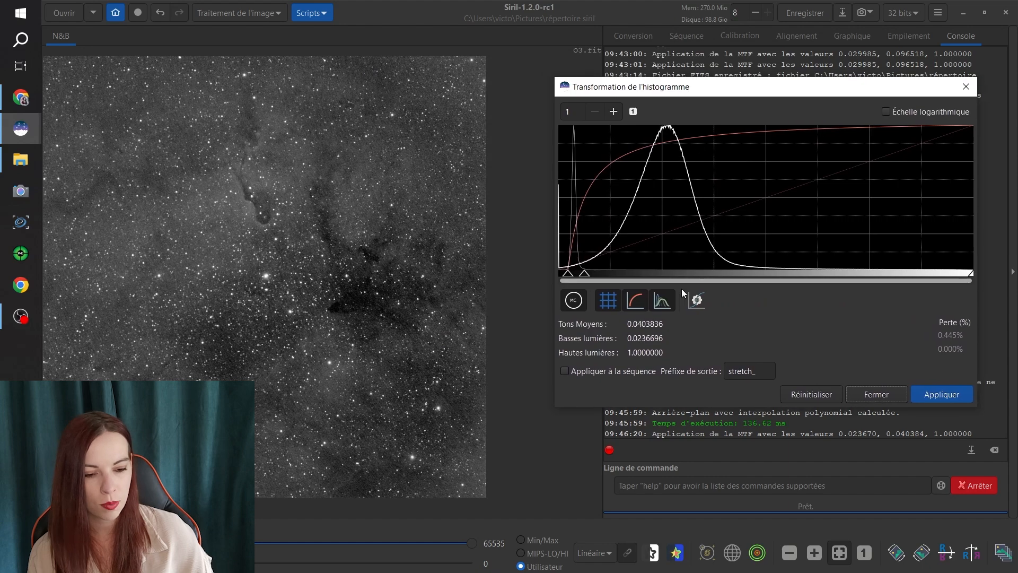
left_click_drag(584, 273, 586, 273)
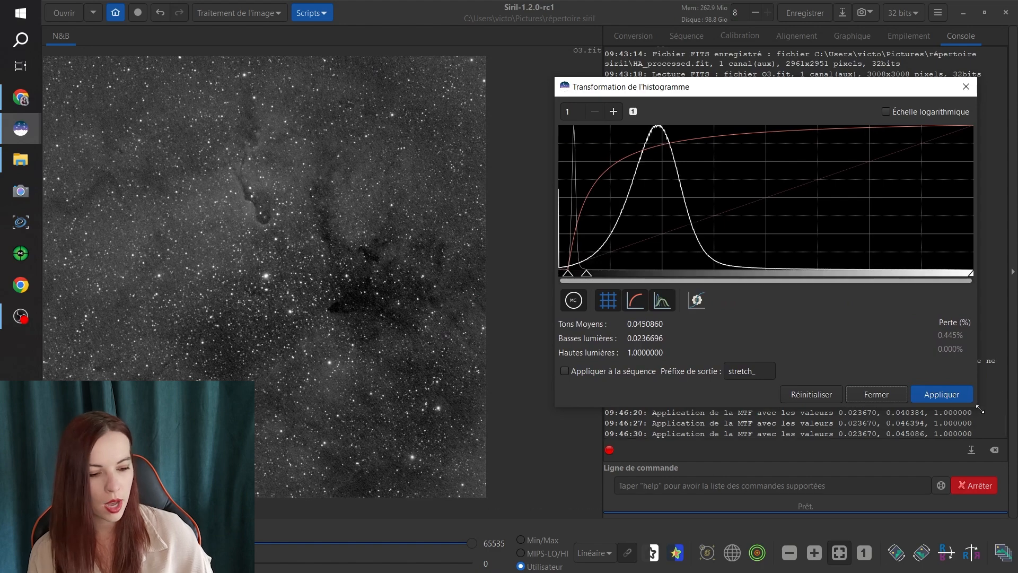
left_click(913, 396)
left_click(872, 394)
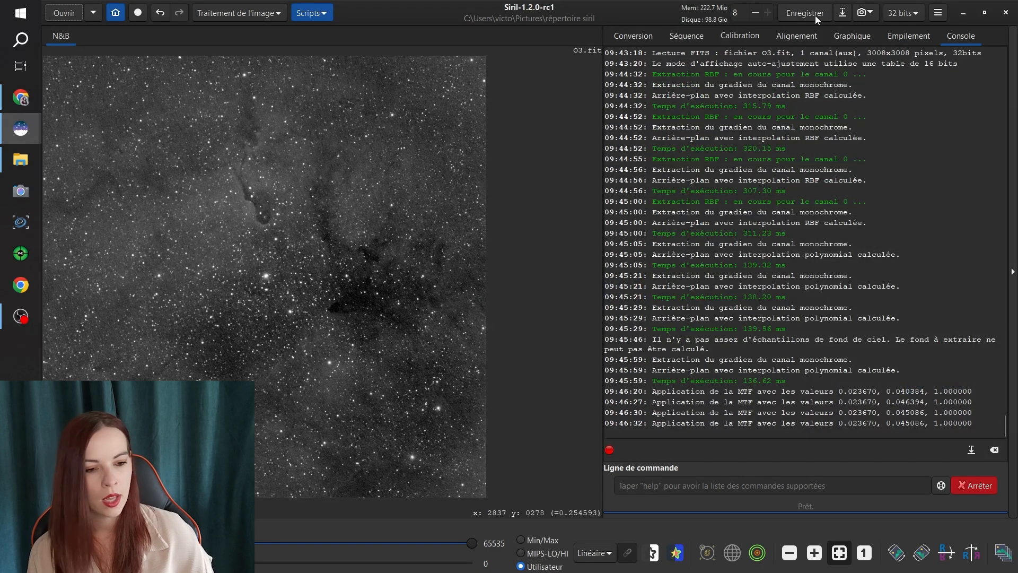
- Save the stretched O3 image as O3_processed.fit in the répertoire siril folder
left_click(841, 13)
key("Right")
type("_proc")
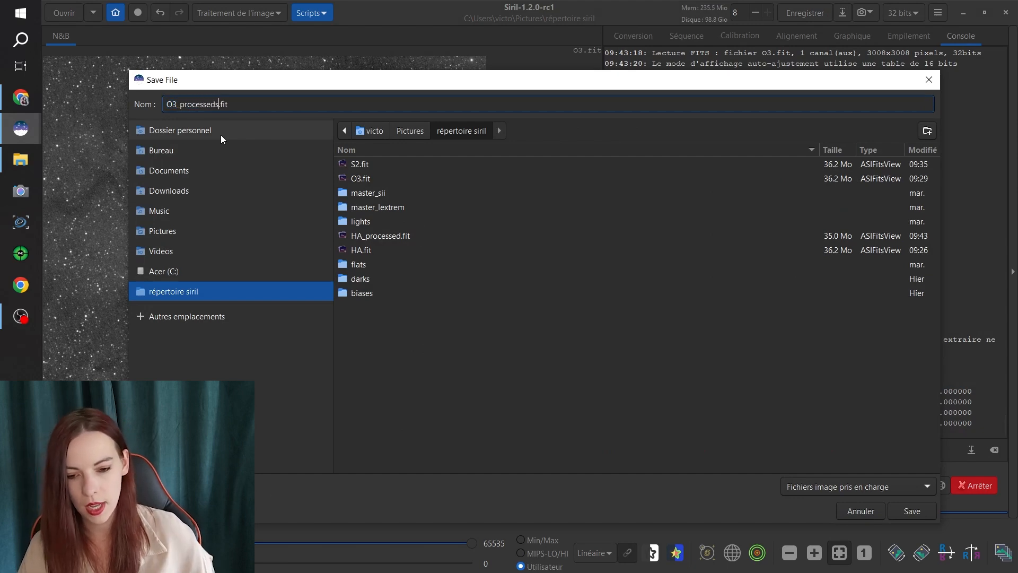
type("esseds")
key("BackSpace")
left_click(869, 491)
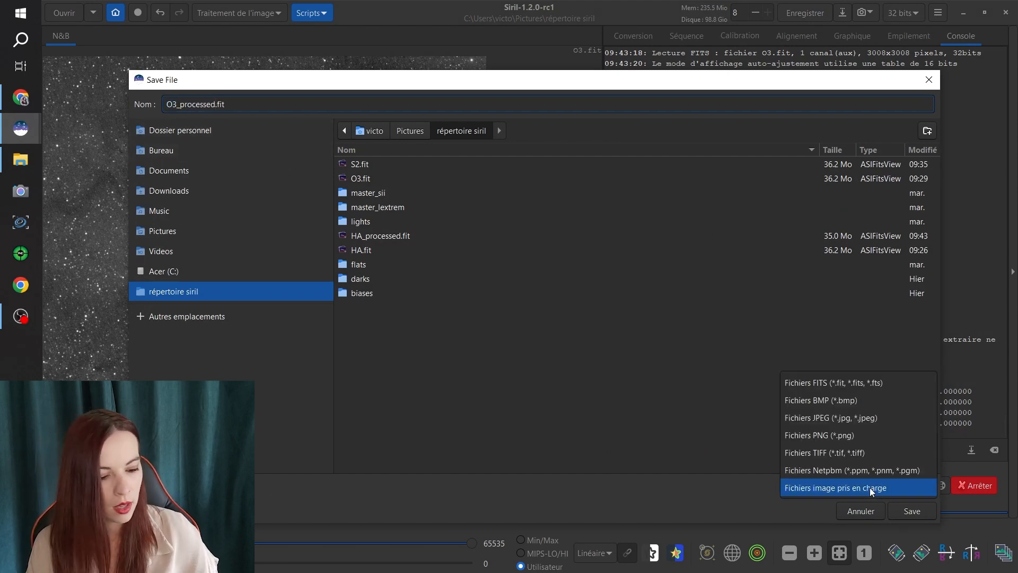
left_click(869, 485)
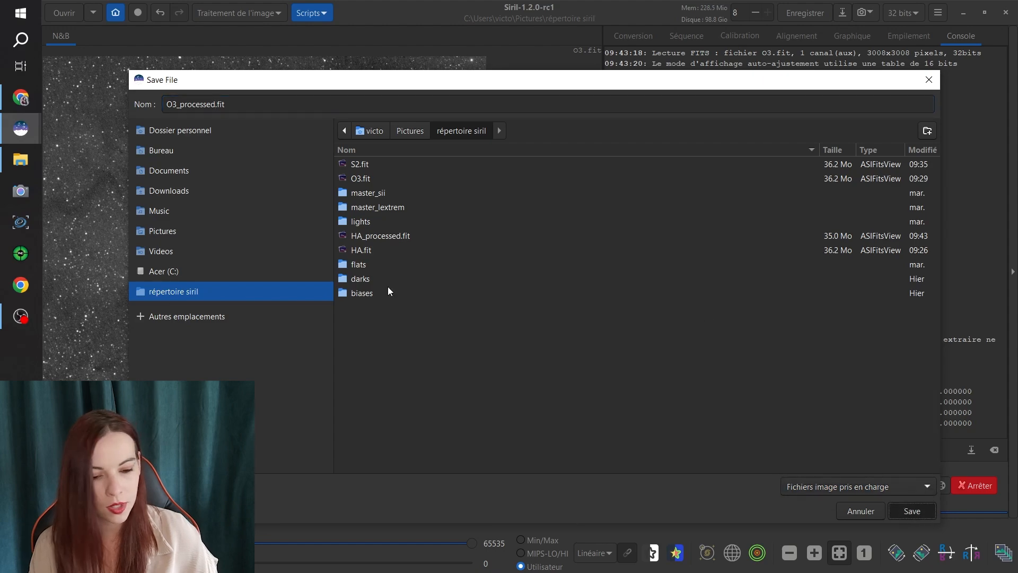
key("Return")
left_click(607, 390)
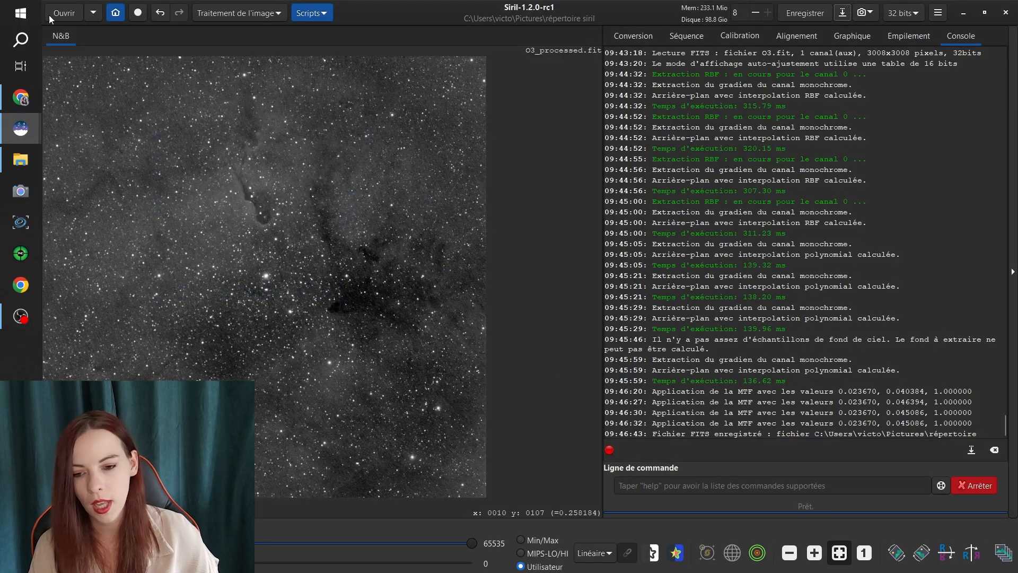
- Open S2.fit and set its display mode to Auto ajustement
left_click(53, 16)
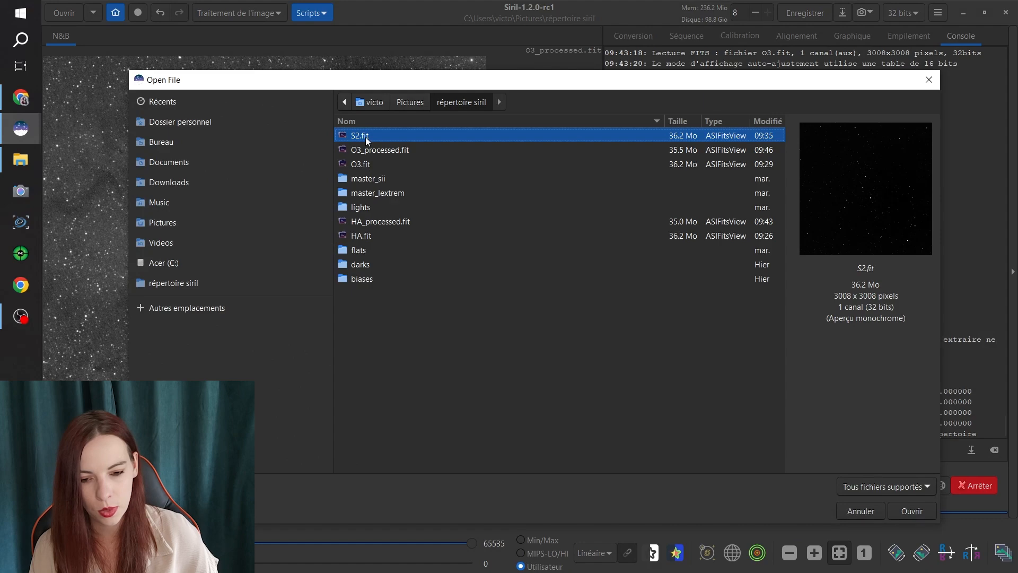
double_click(364, 137)
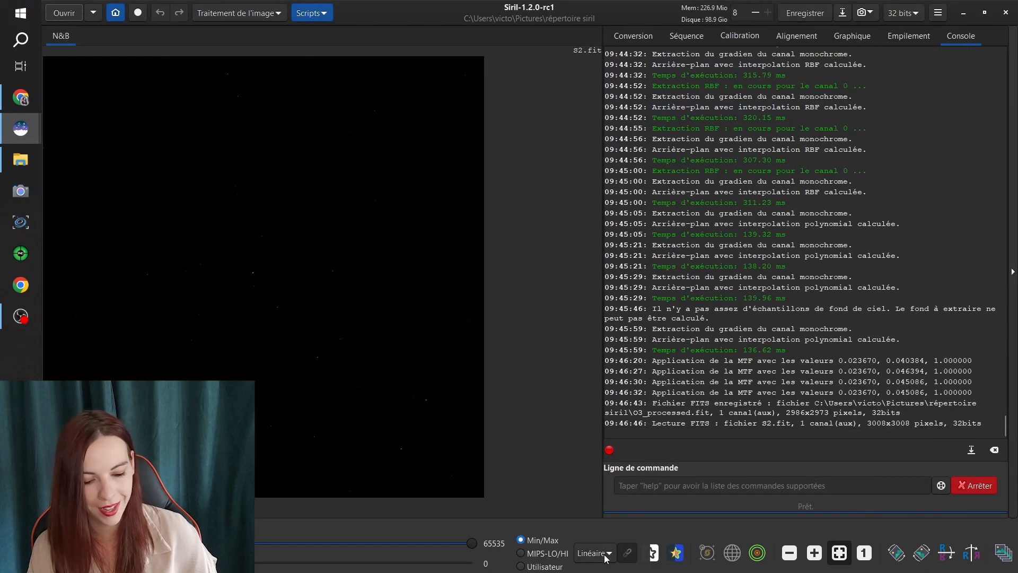
left_click(606, 555)
left_click(604, 518)
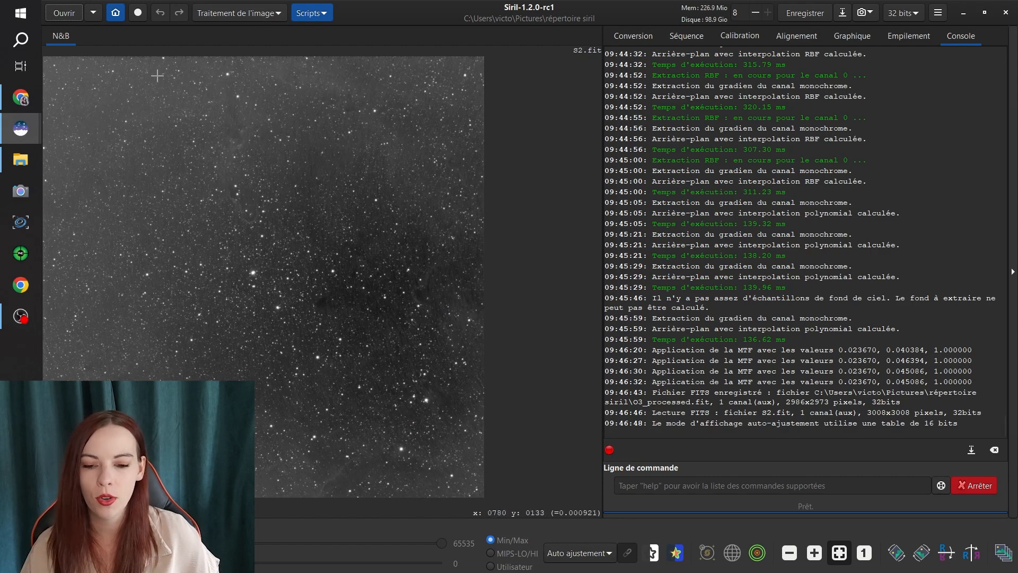
- Inspect the S2 image up close and crop its thin outer borders
scroll(191, 88, "up", 3)
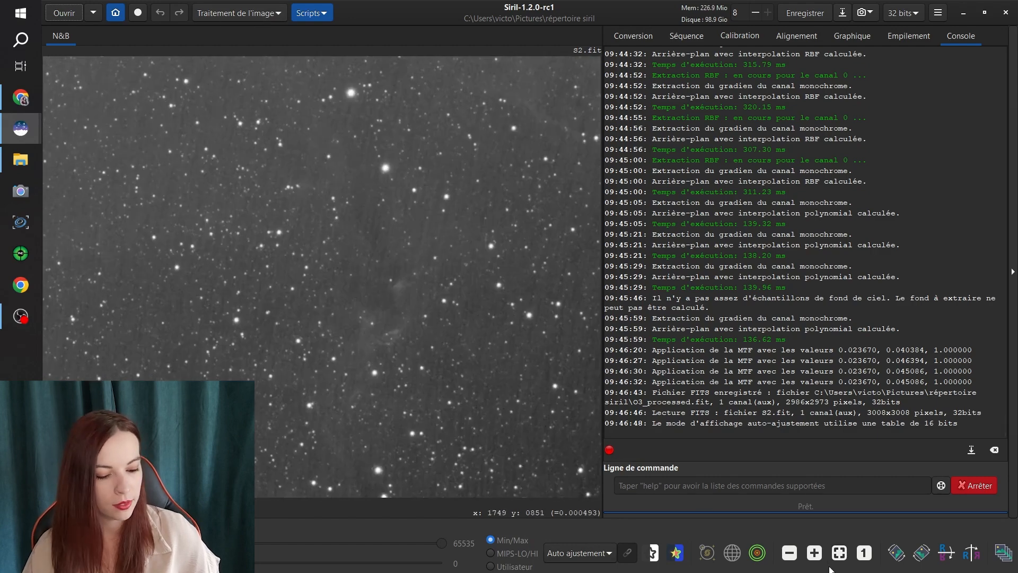
left_click(838, 553)
right_click(360, 244)
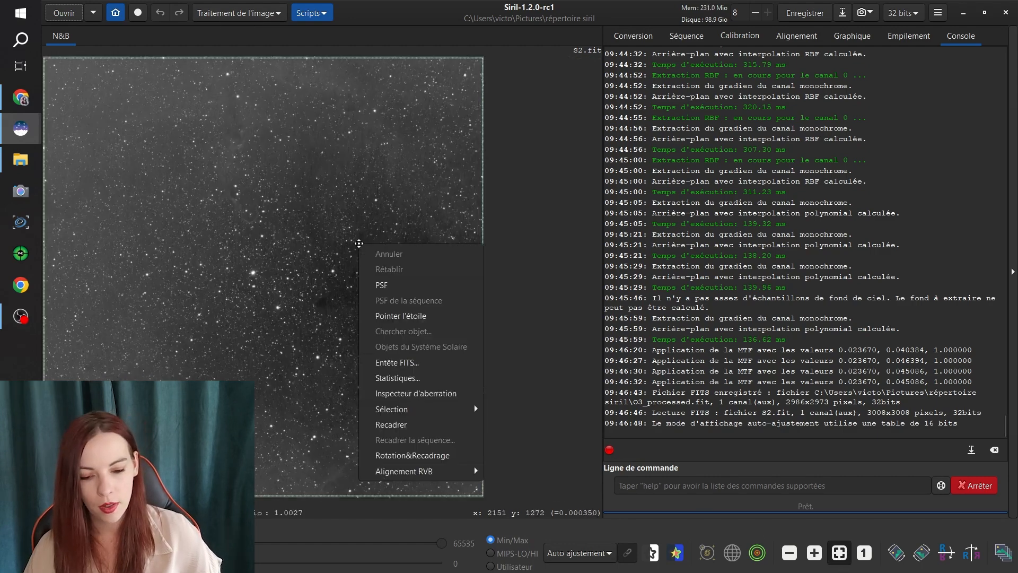
left_click(400, 419)
- Try an RBF gradient extraction on S2 with 10 samples per line and 2.00 tolerance, and inspect the corrected image up close
left_click(247, 12)
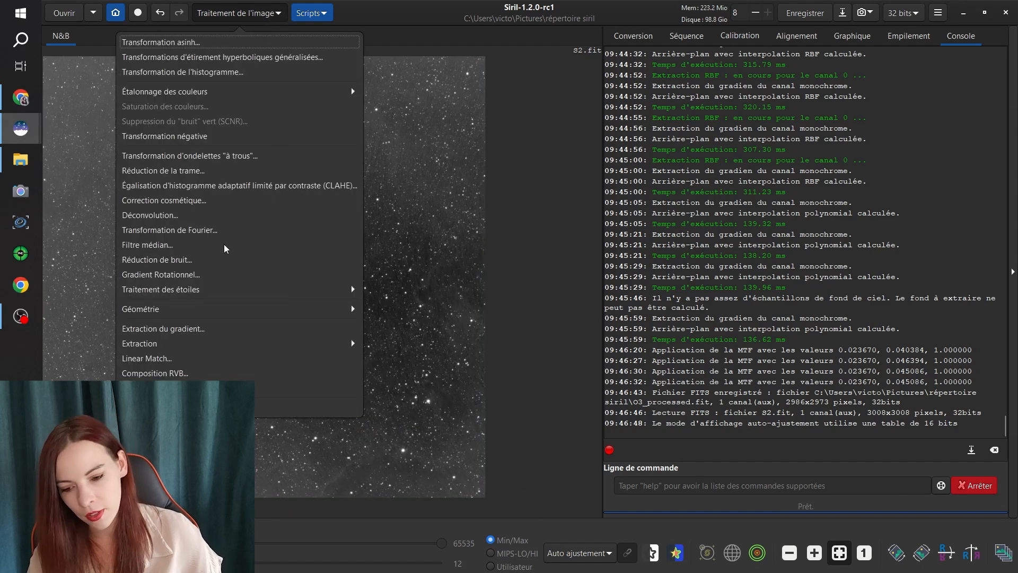
left_click(198, 327)
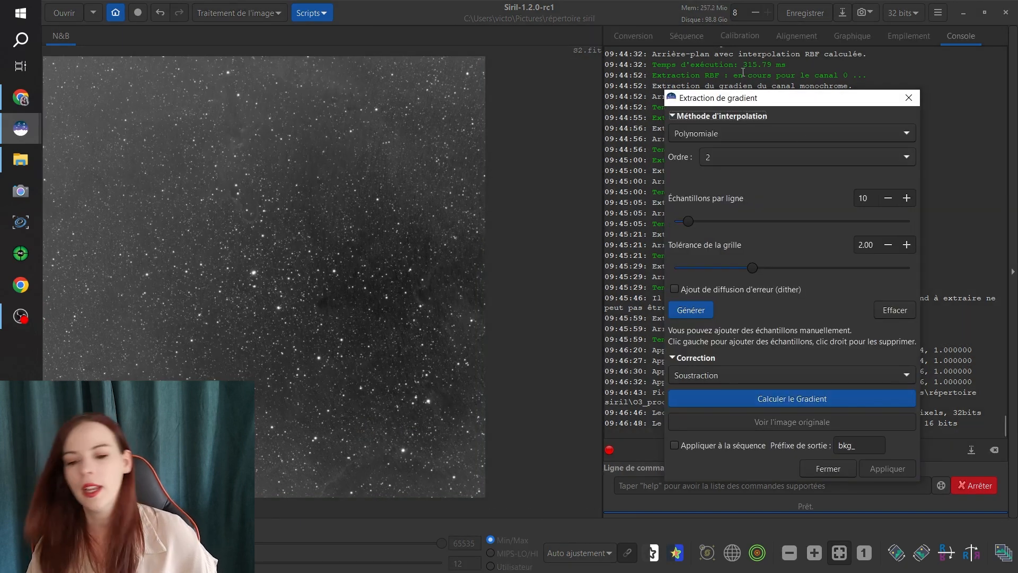
left_click(693, 141)
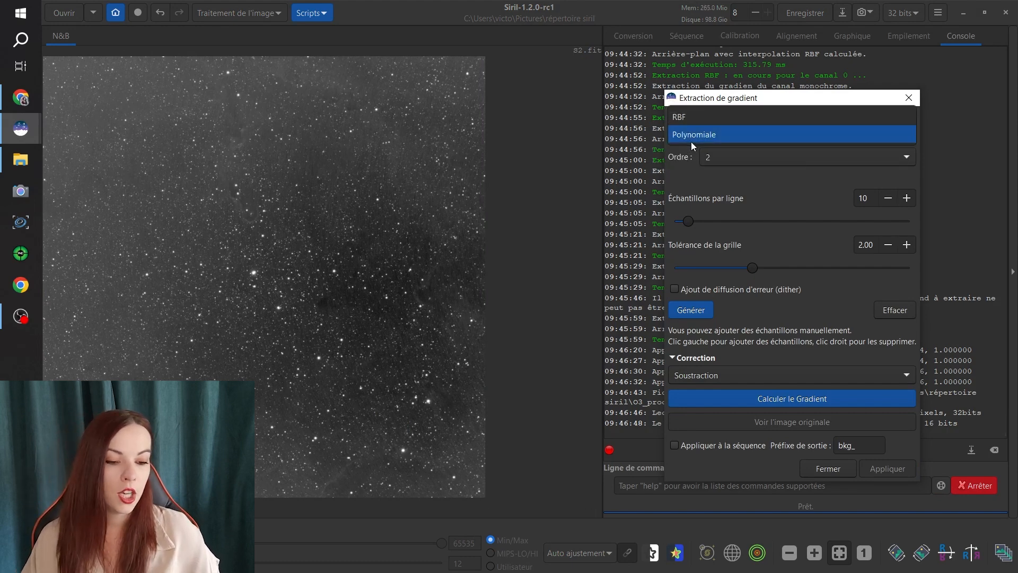
left_click(689, 118)
left_click(700, 316)
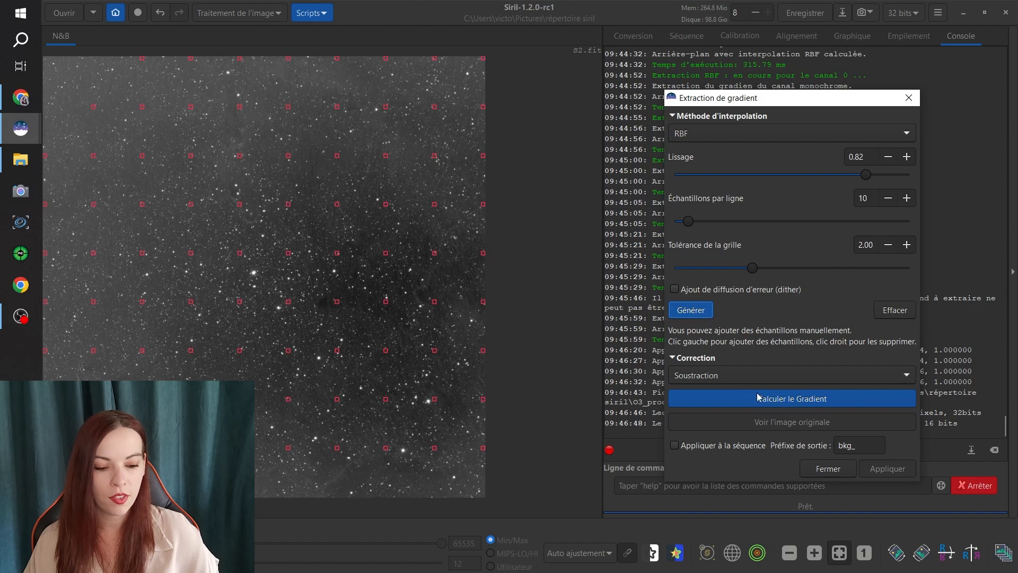
left_click(770, 401)
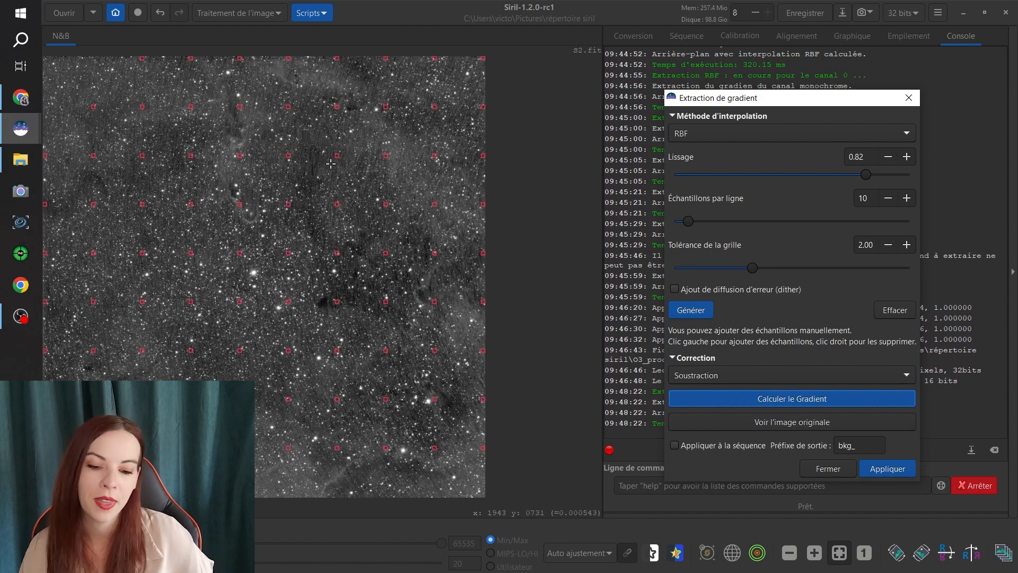
scroll(330, 158, "up", 4)
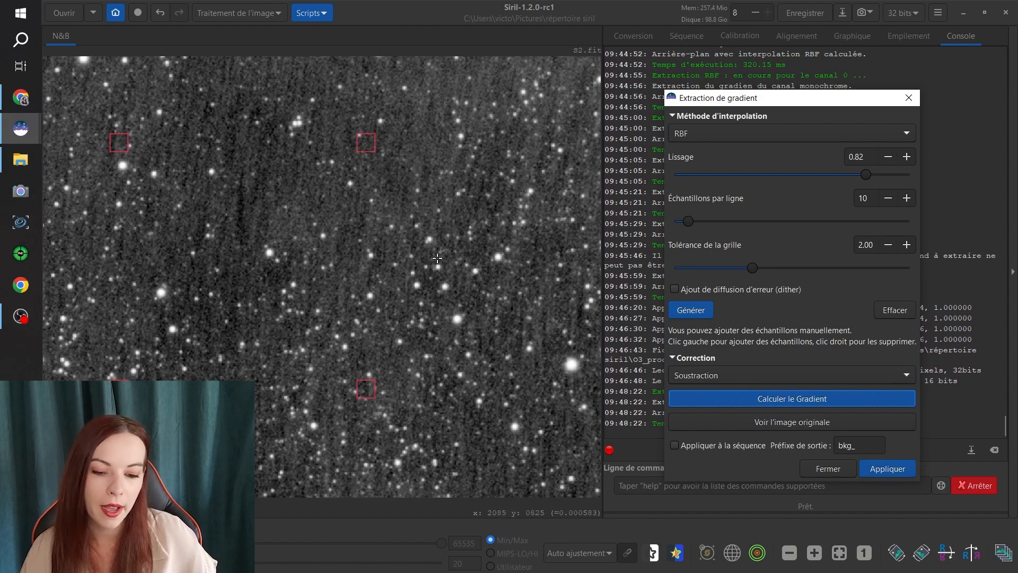
left_click(837, 553)
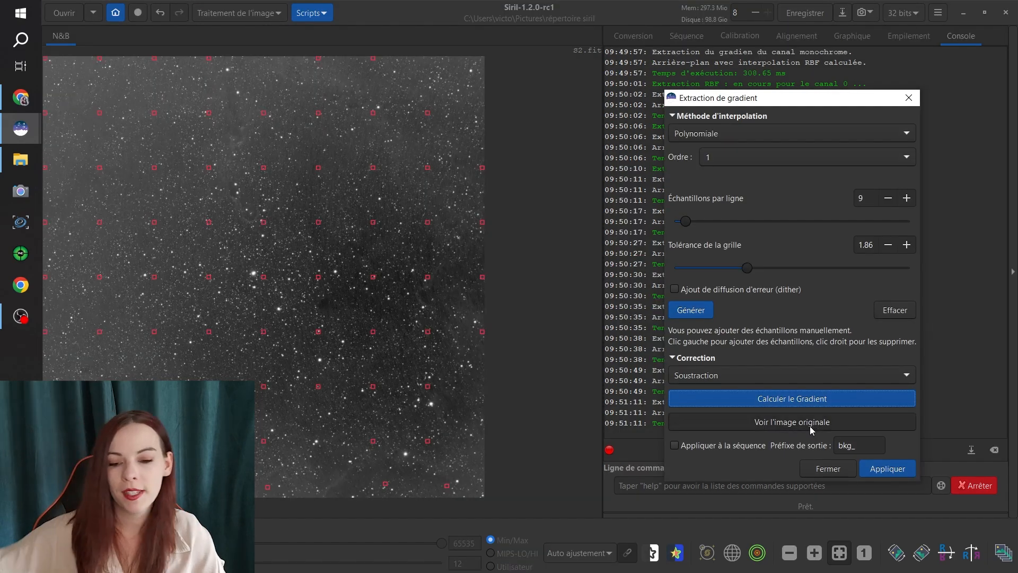
- Compare the order 1 polynomial correction of S2 with the original several times and apply the gradient subtraction
left_click(810, 425)
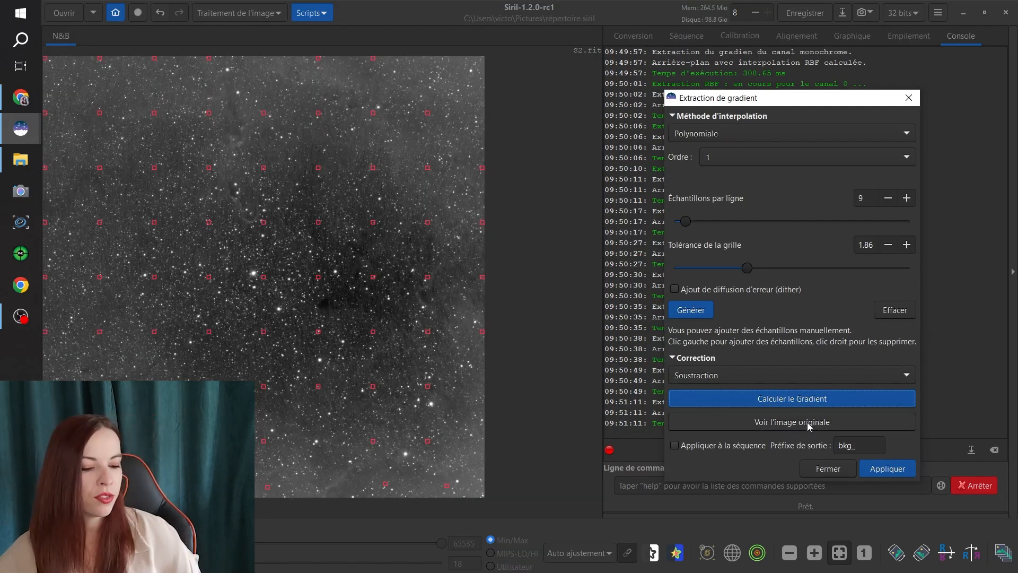
left_click(805, 423)
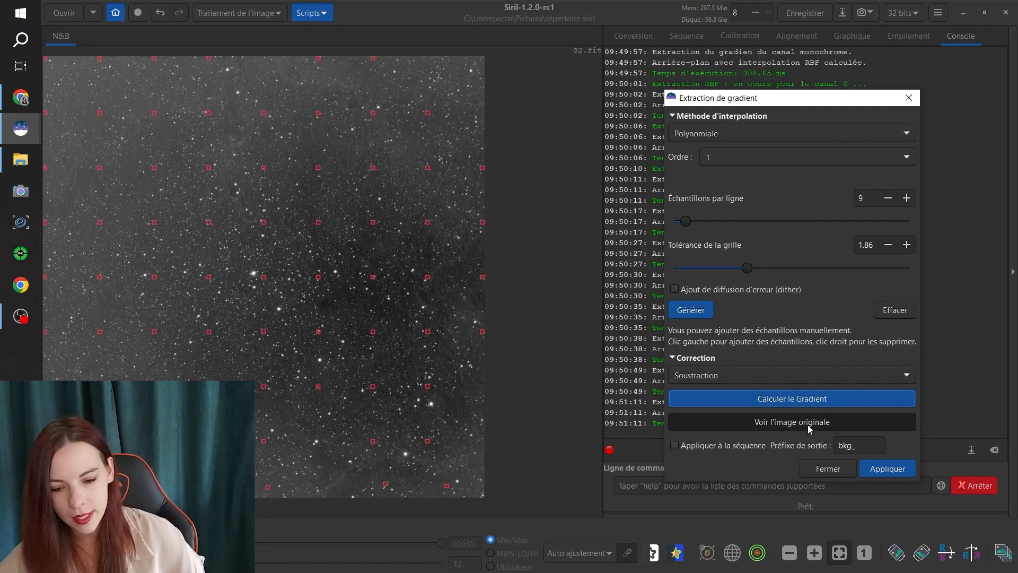
left_click(807, 425)
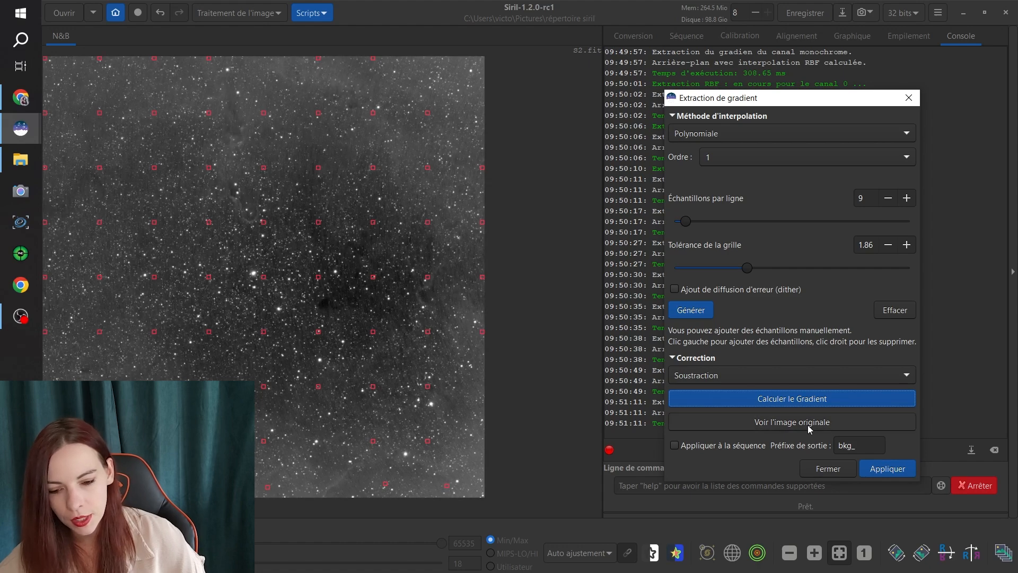
left_click(778, 428)
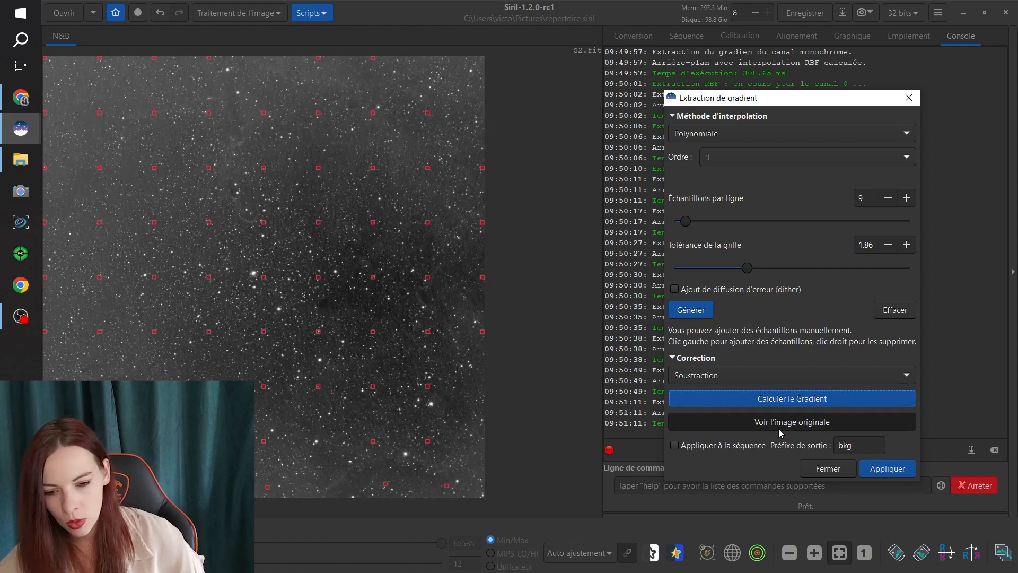
left_click(779, 428)
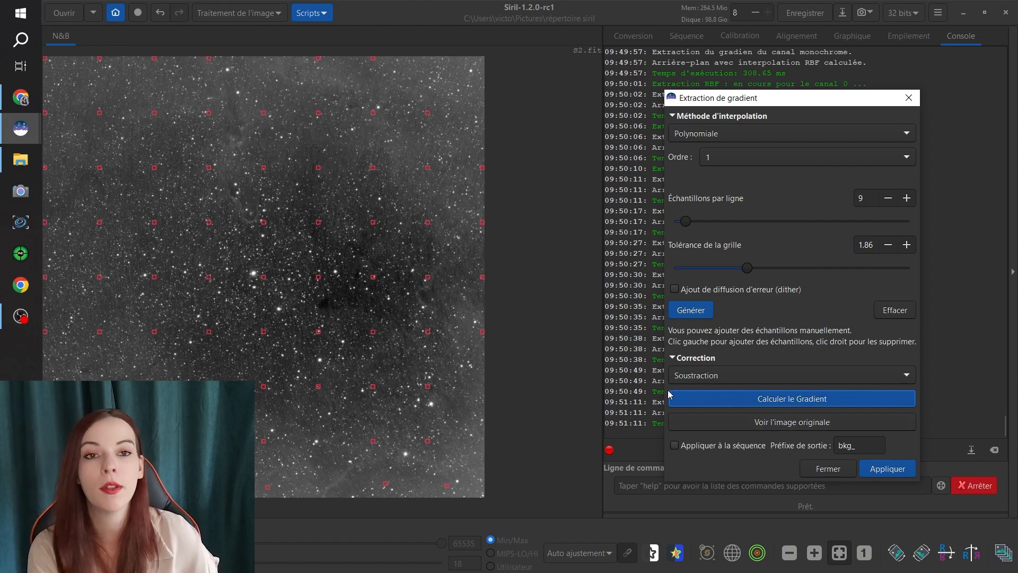
left_click(882, 474)
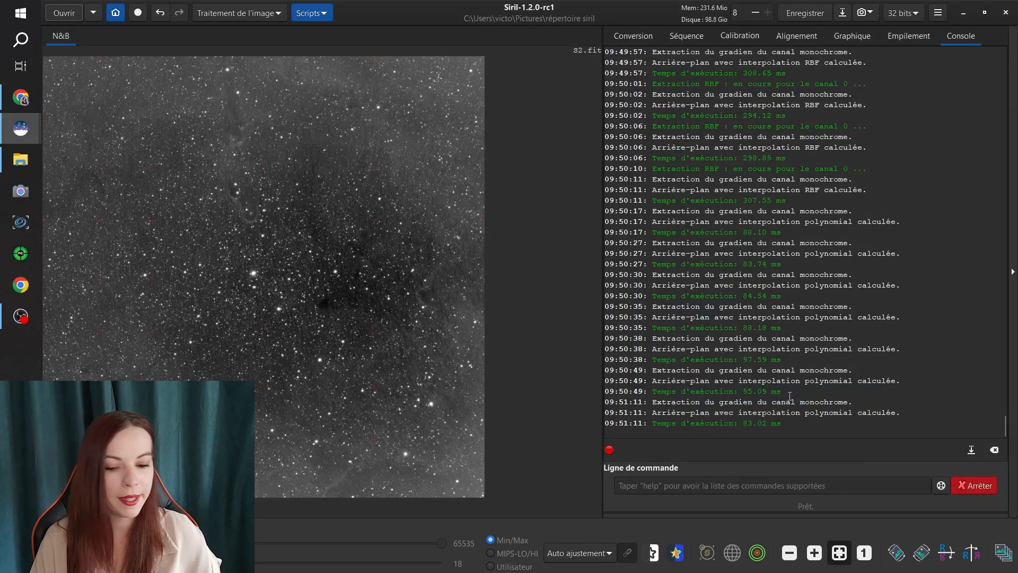
- Set the S2 display mode to linear and apply an asinh transformation with a stretch factor of 600
left_click(603, 552)
left_click(573, 428)
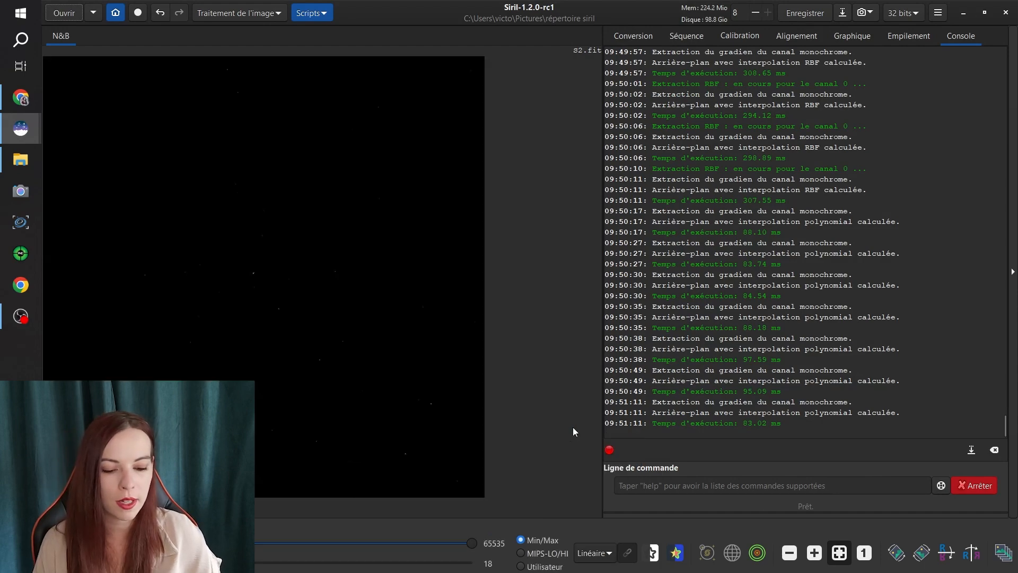
left_click(240, 20)
left_click(236, 40)
type("100")
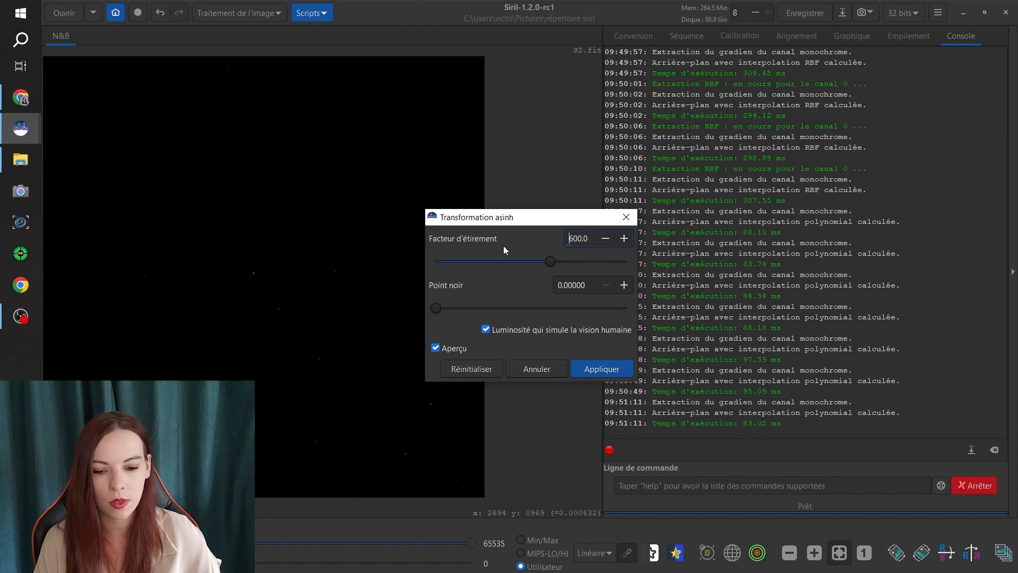
left_click(602, 369)
- Apply a histogram transformation to S2 with shadows at 0.0280711 and midtones at 0.0701420
left_click(256, 12)
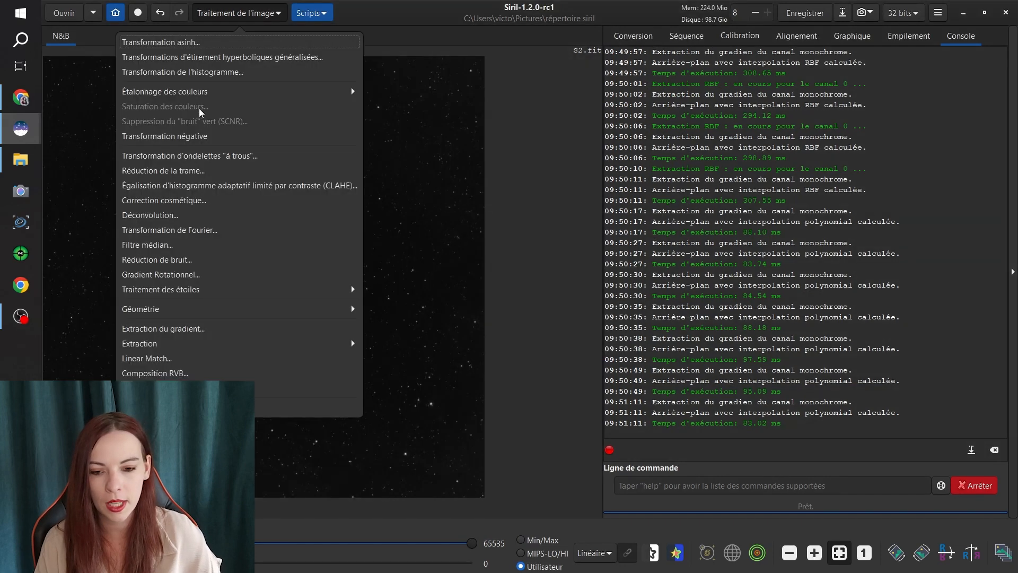
left_click(207, 70)
left_click_drag(779, 166, 1013, 169)
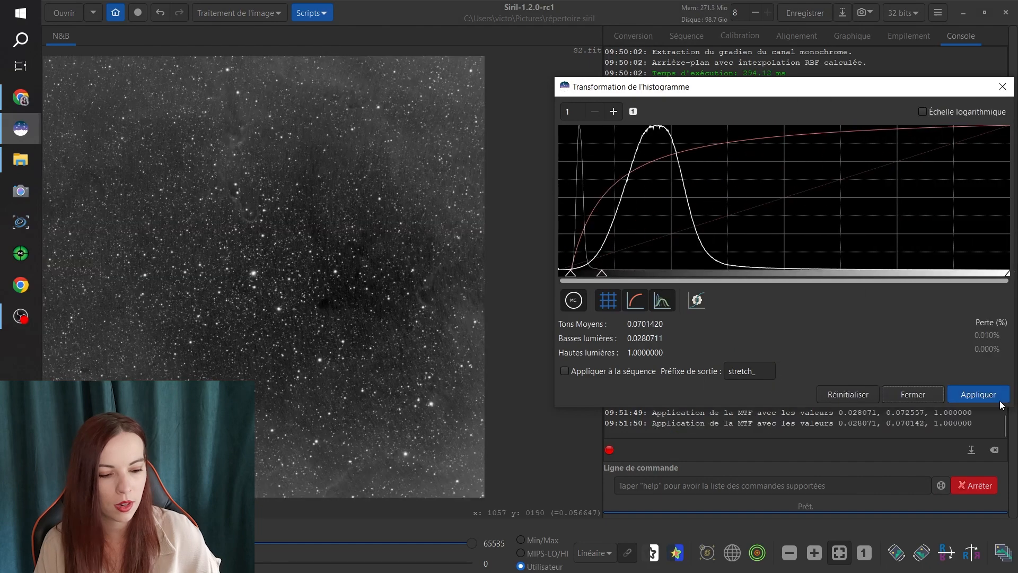
left_click(997, 400)
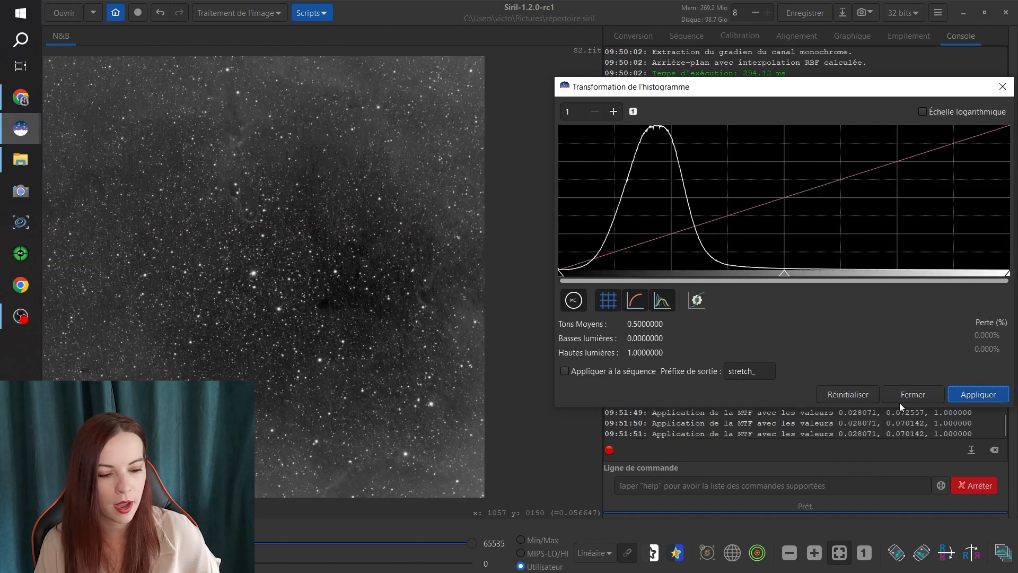
left_click(891, 402)
- Save the stretched image as S2_processed.fit in the répertoire siril folder
left_click(826, 20)
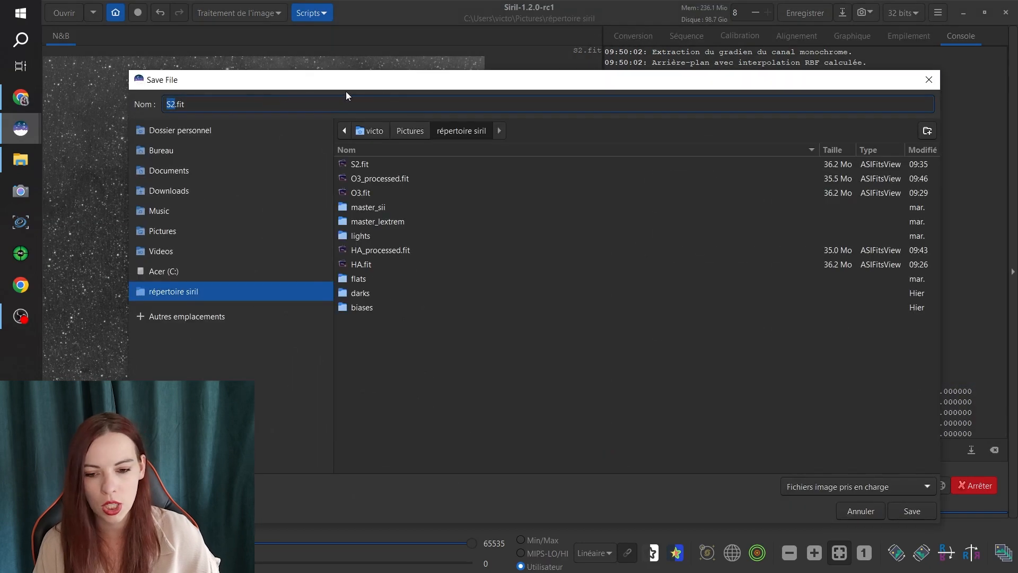
key("Right")
type("_processed")
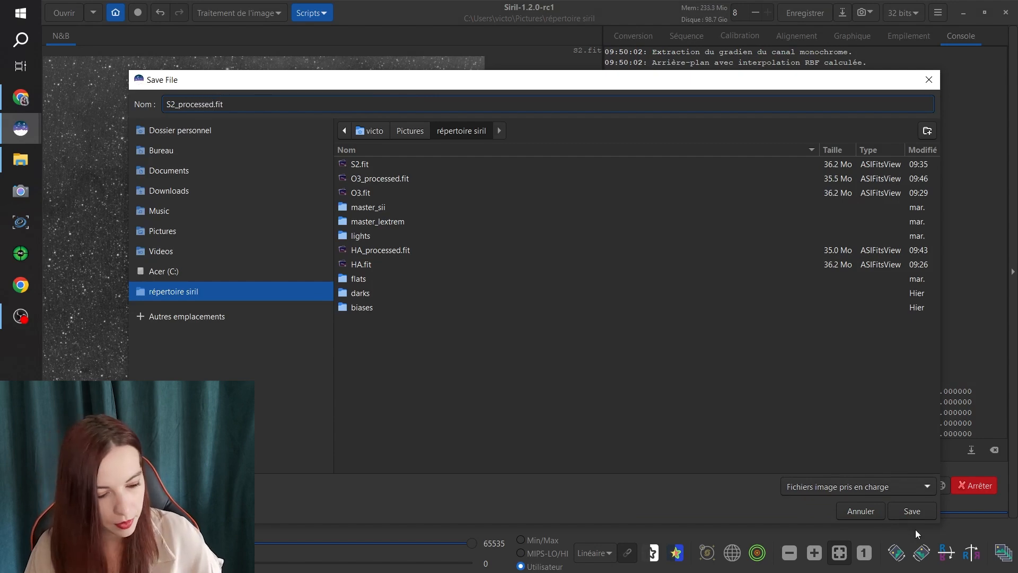
left_click(924, 509)
left_click(610, 392)
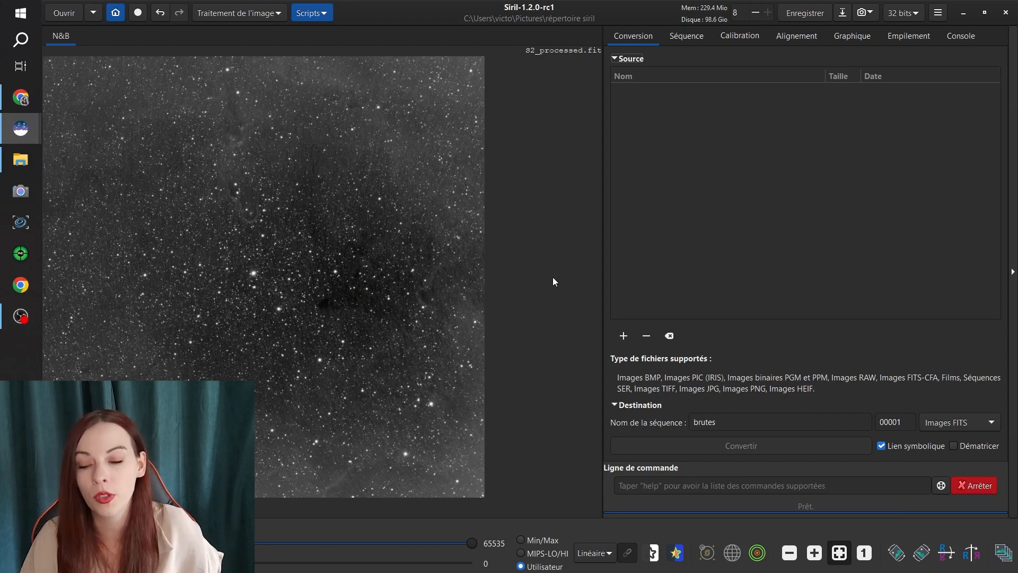
- Add S2_processed, HA_processed and O3_processed, in that order, from the working folder to the conversion source list
key("alt+Tab")
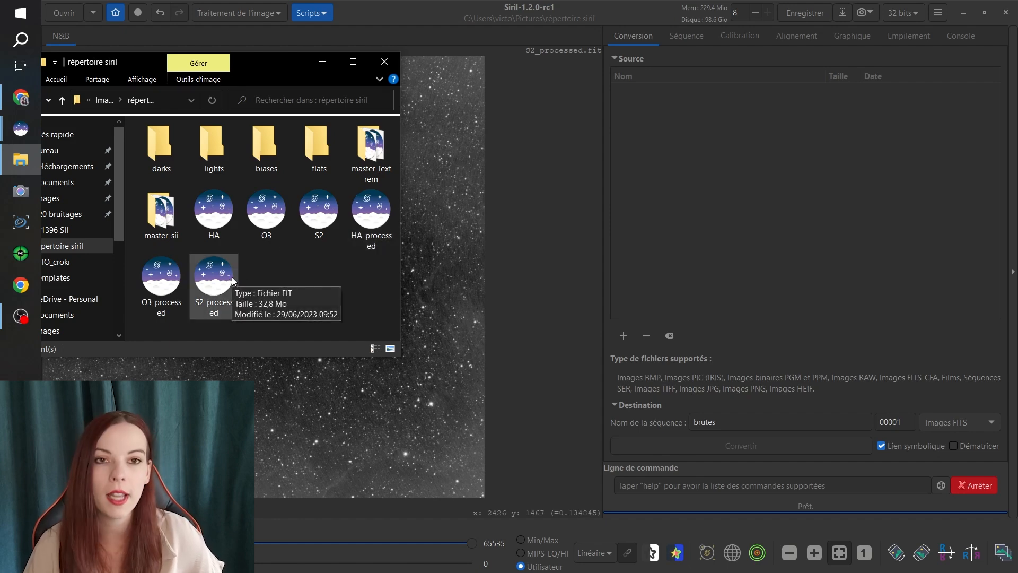
left_click_drag(223, 286, 655, 186)
left_click_drag(371, 214, 619, 159)
left_click_drag(157, 278, 641, 305)
- Name the sequence sho and convert the three source files into it
left_click(717, 422)
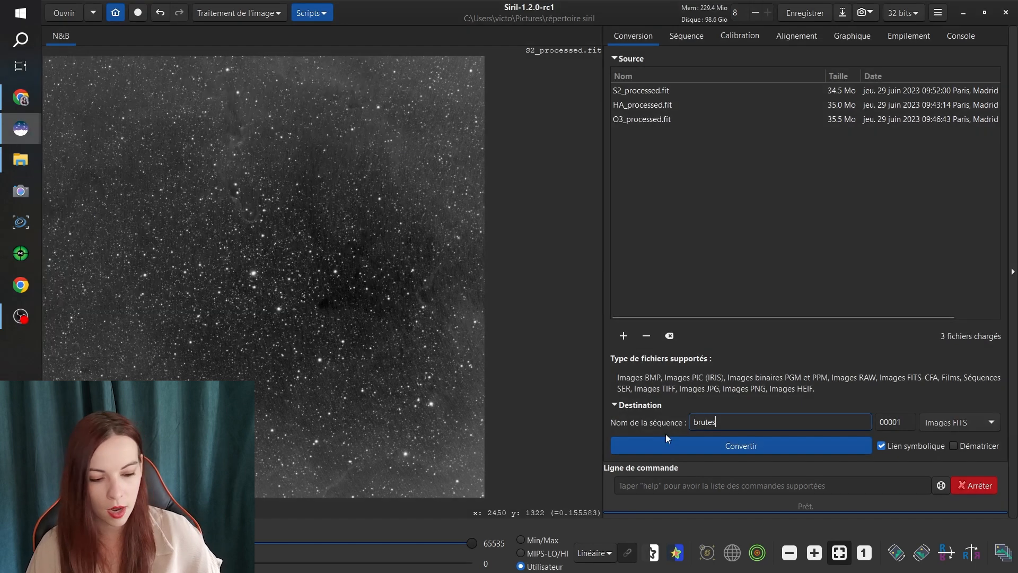
key("BackSpace")
key("BackSpace")
key("BackSpace")
key("BackSpace")
key("BackSpace")
key("BackSpace")
type("sho")
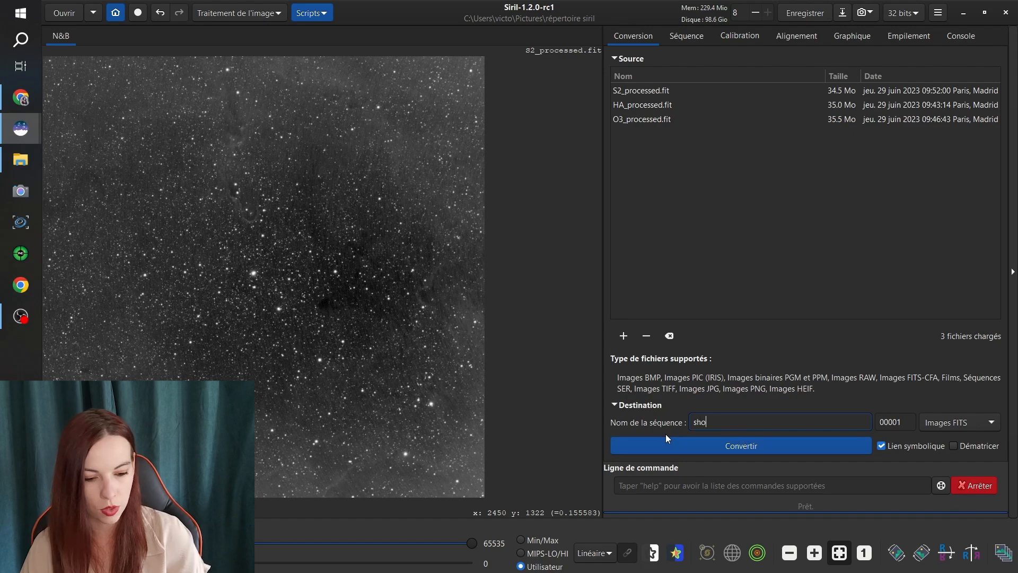
left_click(663, 444)
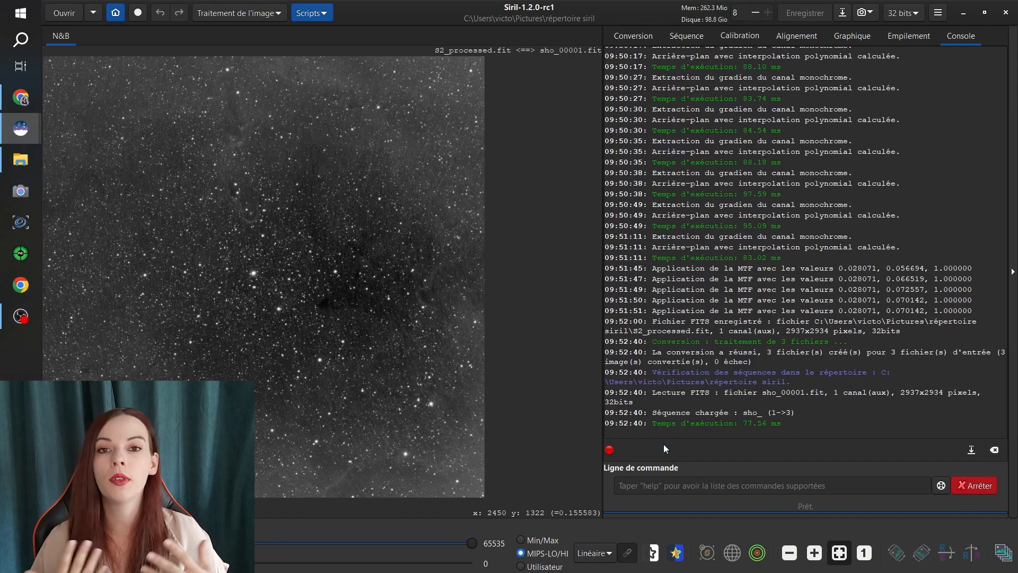
- Turn off simplified Drizzle x2 and align all images of the sho sequence with global deep-sky alignment
left_click(817, 35)
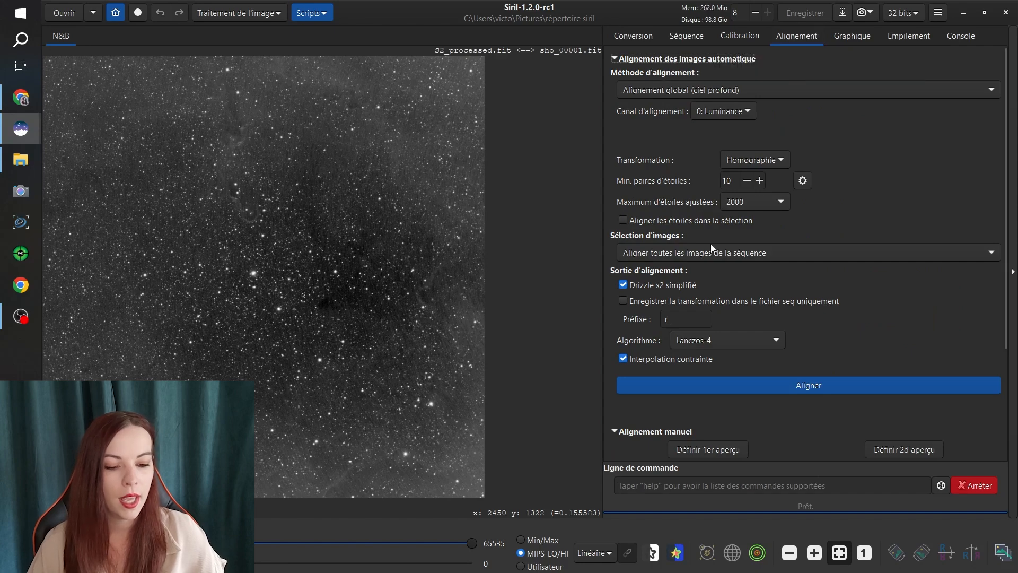
left_click(622, 285)
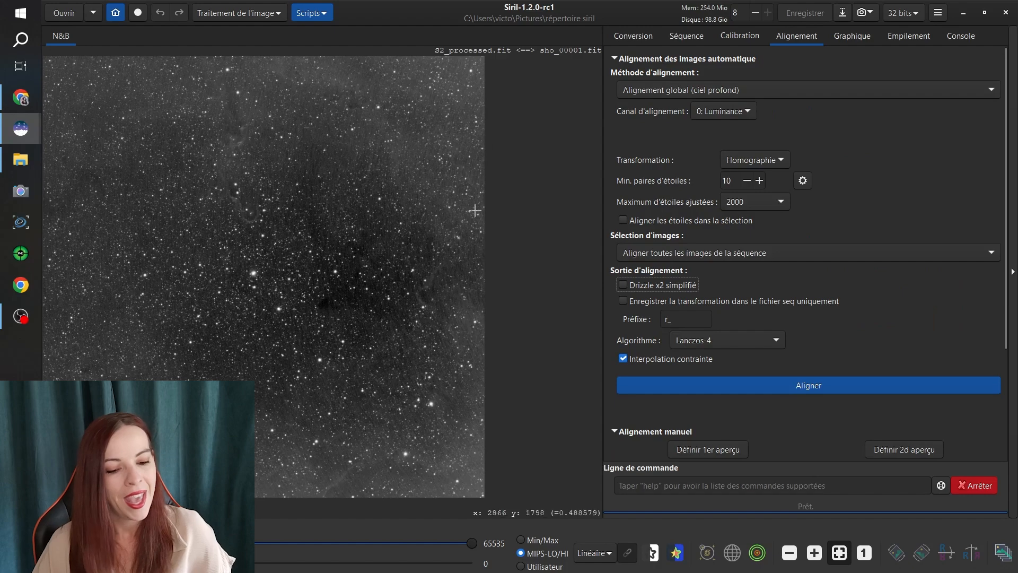
left_click(732, 384)
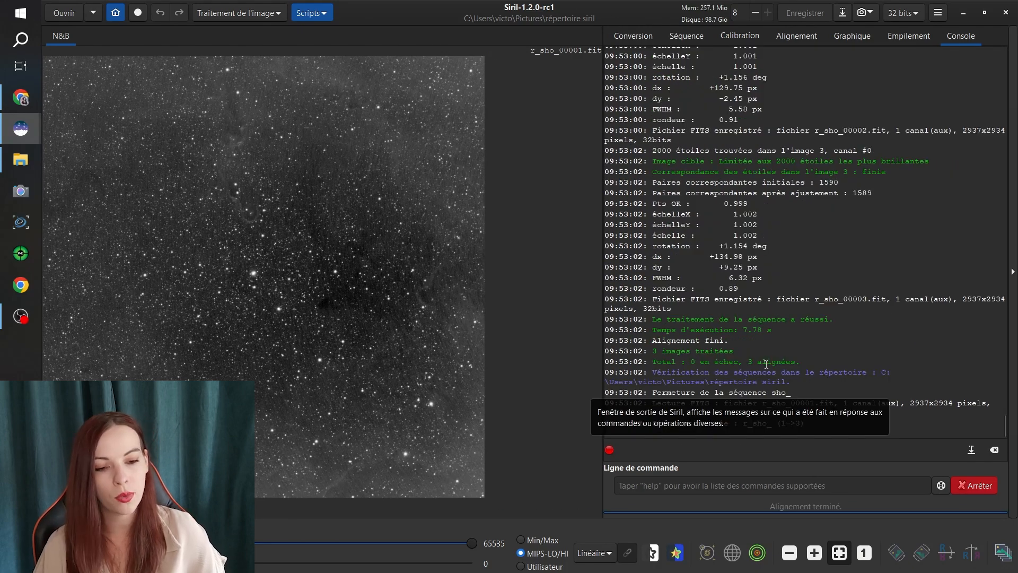
- Switch to File Explorer and check the aligned files r_sho_00001, r_sho_00002 and r_sho_00003 in the working folder
left_click(20, 159)
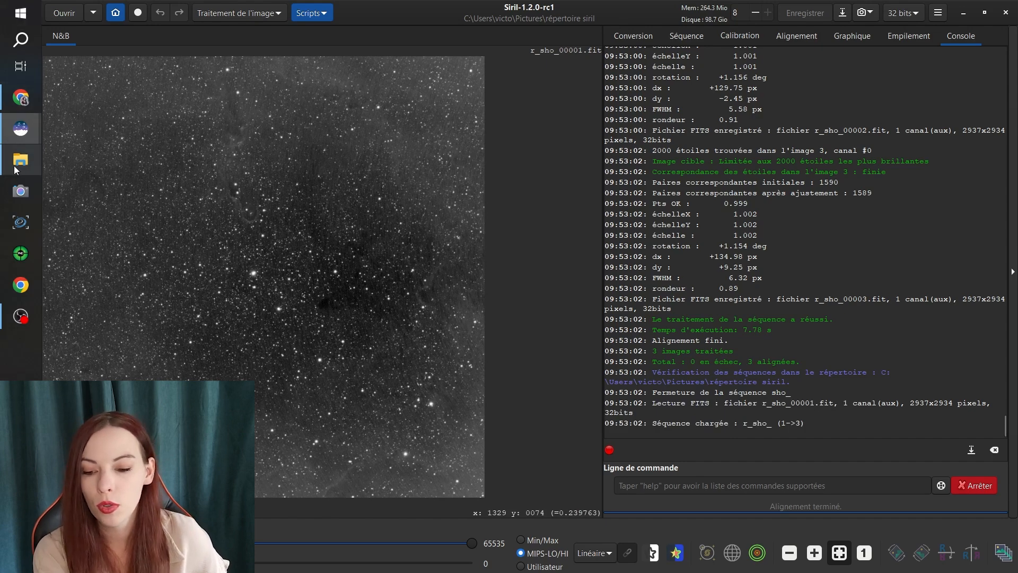
left_click(353, 62)
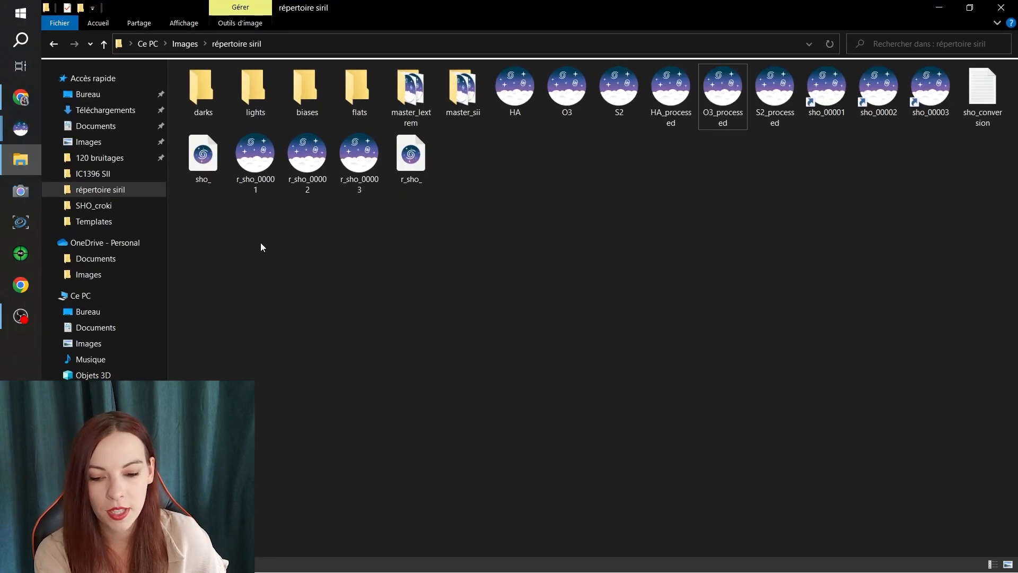
left_click(264, 180)
left_click(313, 188)
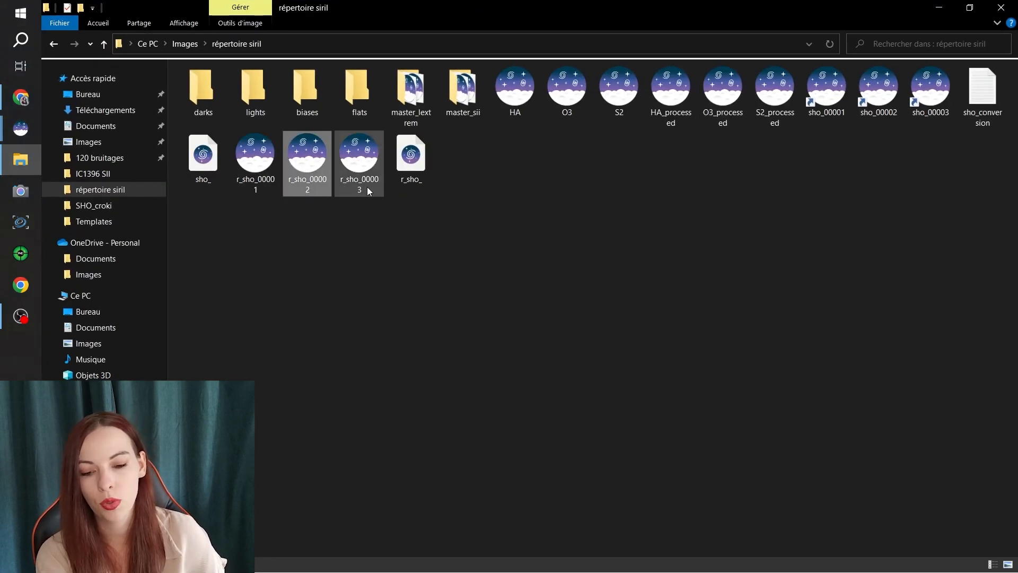
left_click(365, 194)
left_click(268, 274)
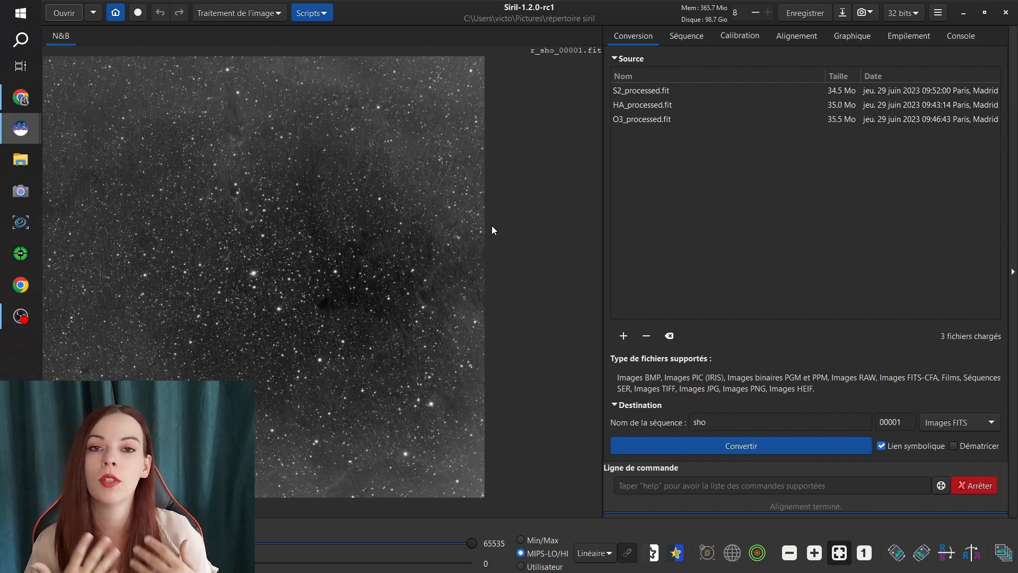
- Start an RGB composition and load the aligned image r_sho_00001 into the red channel
left_click(228, 12)
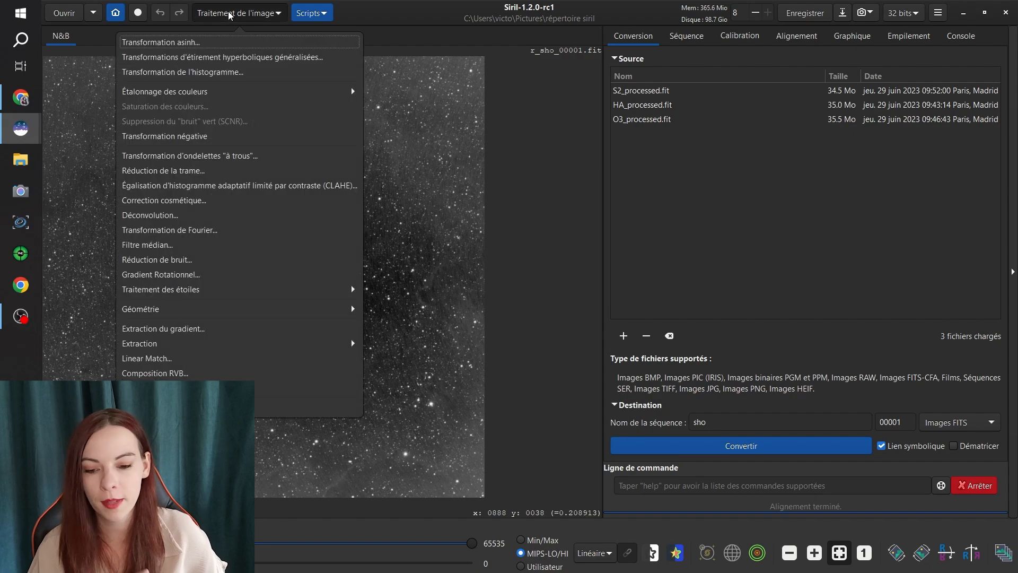
left_click(200, 374)
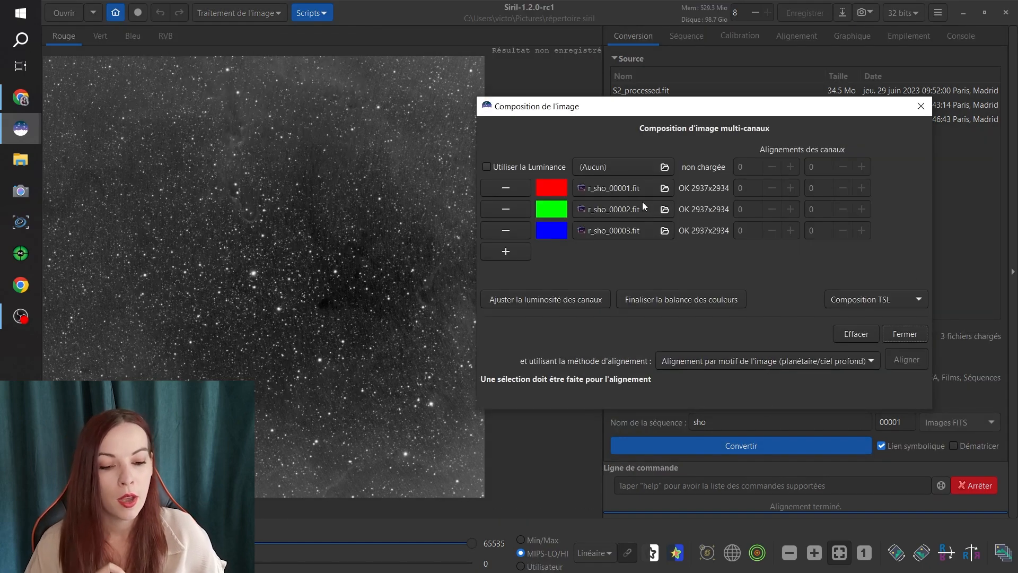
left_click(620, 192)
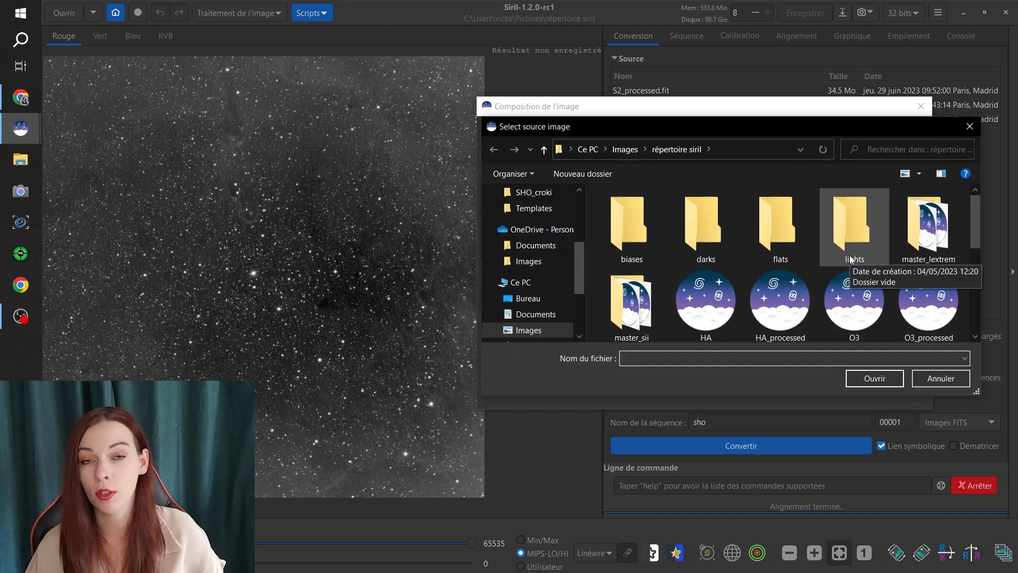
scroll(848, 267, "down", 3)
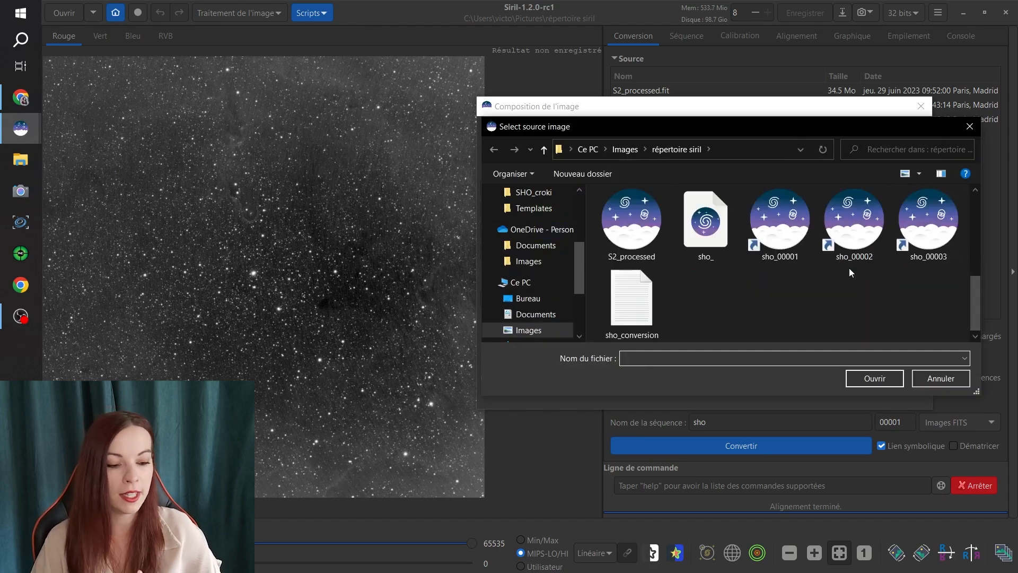
scroll(705, 276, "up", 1)
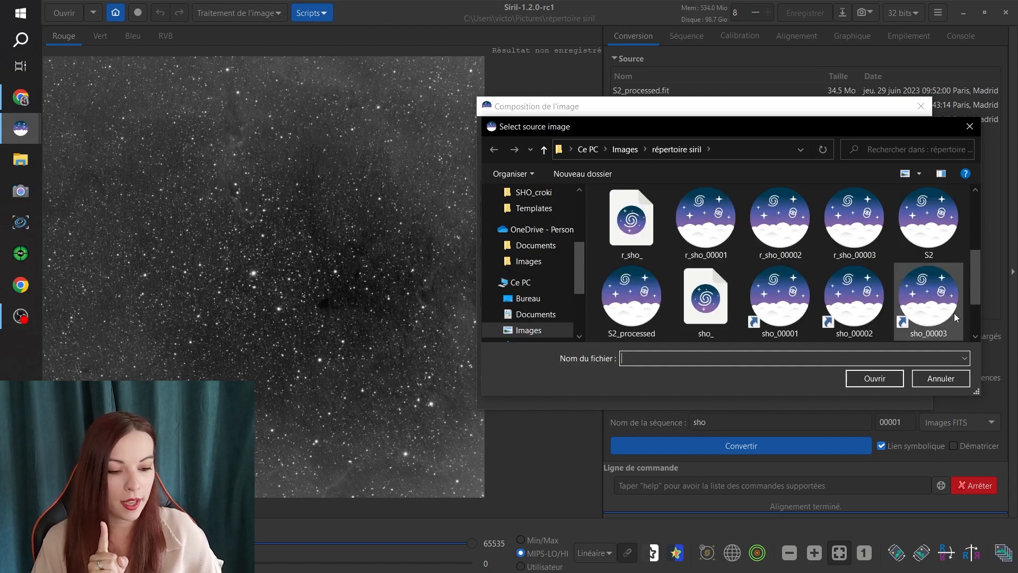
double_click(704, 241)
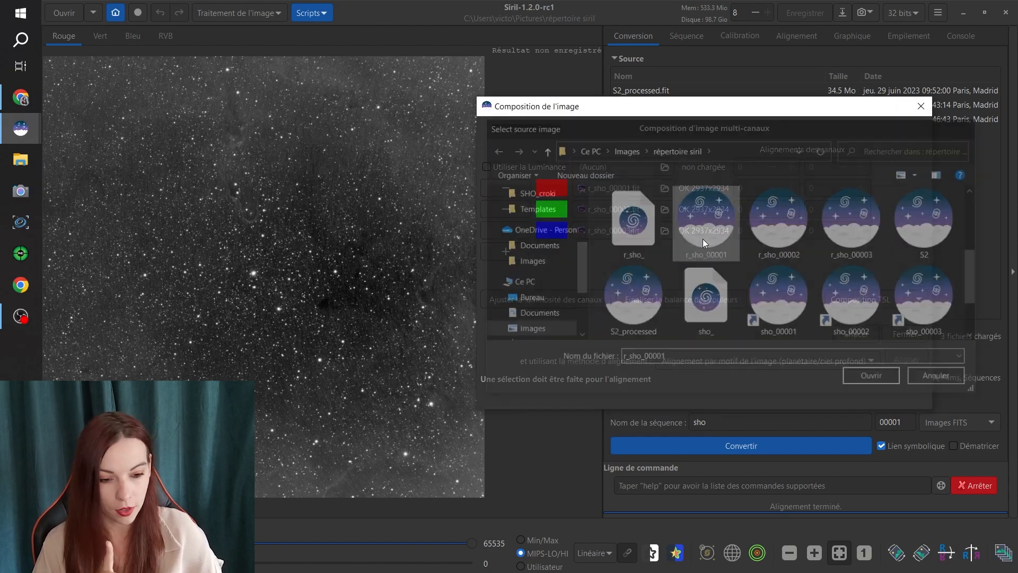
left_click_drag(592, 106, 215, 97)
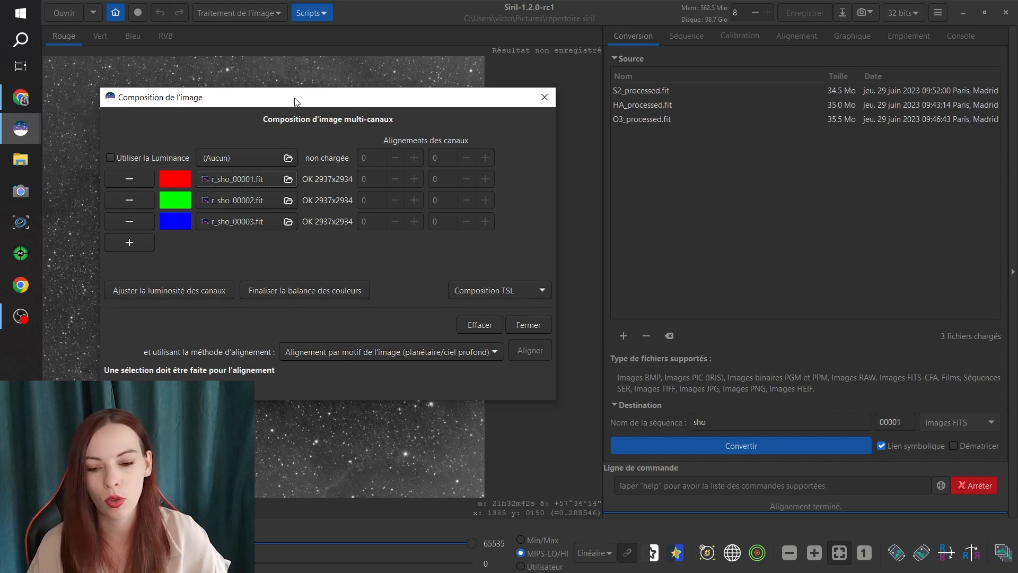
left_click_drag(301, 100, 633, 47)
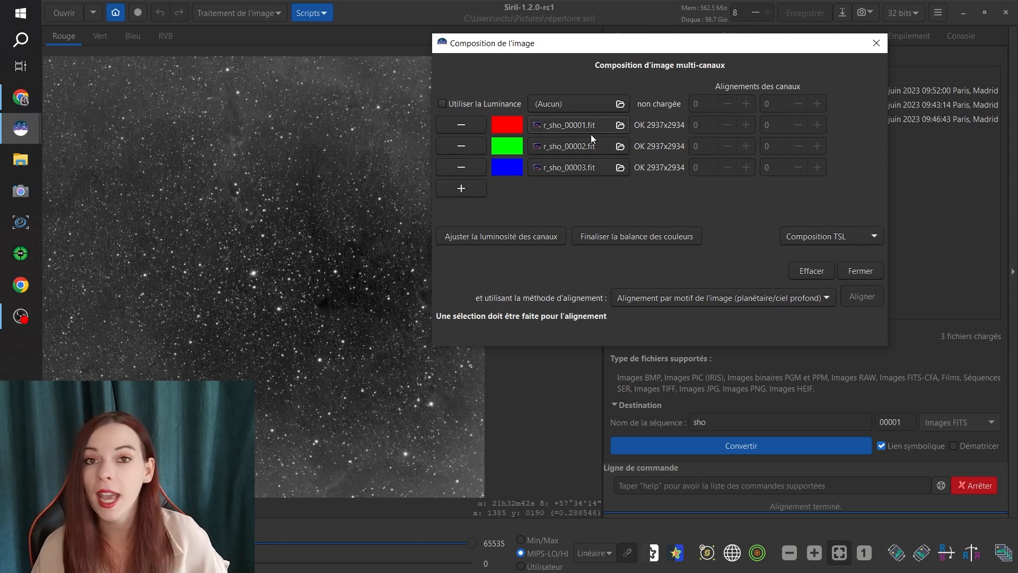
- Load r_sho_00002 into the green channel and r_sho_00003 into the blue channel of the composition
left_click(557, 145)
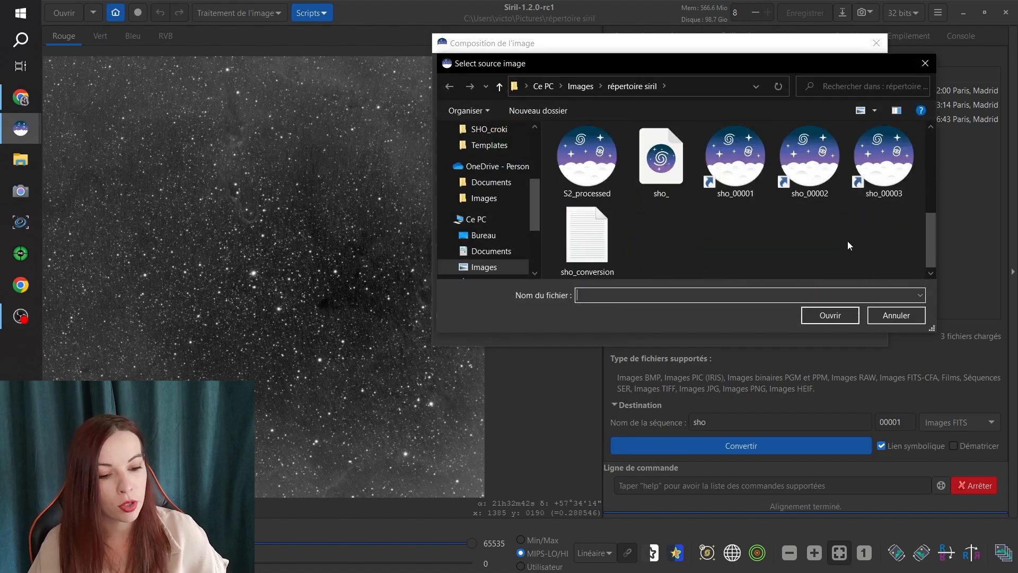
scroll(776, 244, "up", 1)
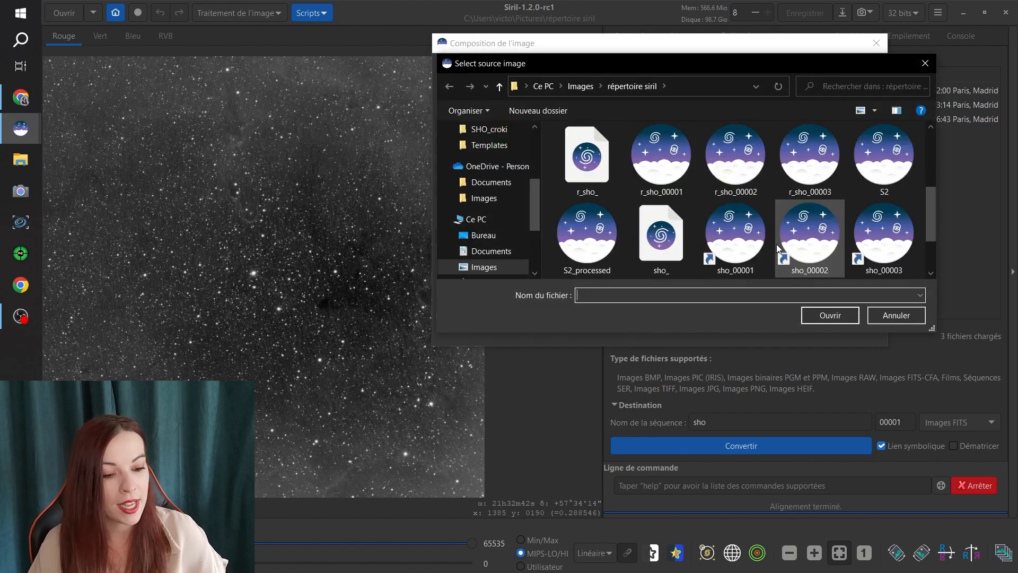
double_click(740, 179)
left_click(578, 169)
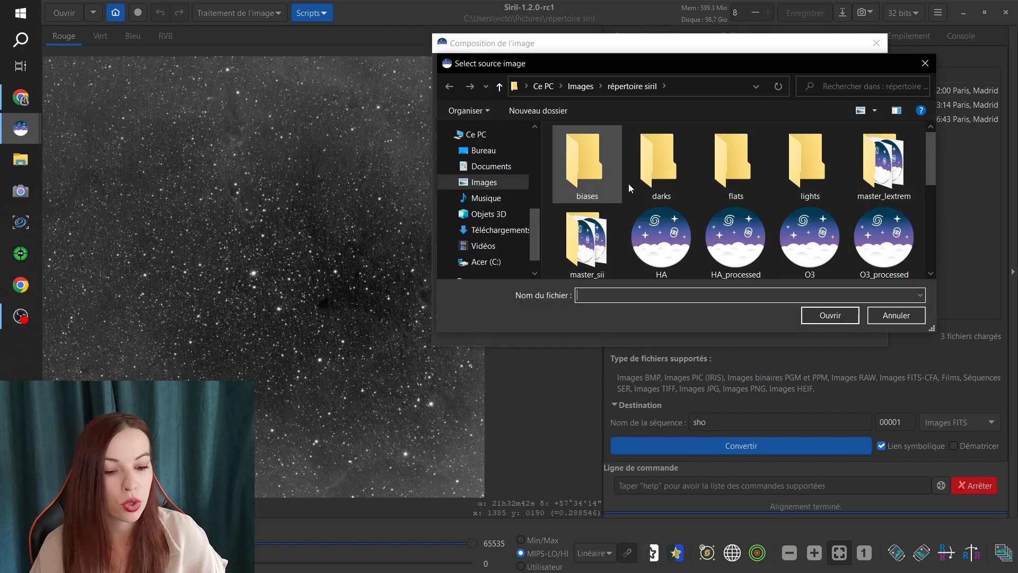
scroll(764, 179, "down", 1)
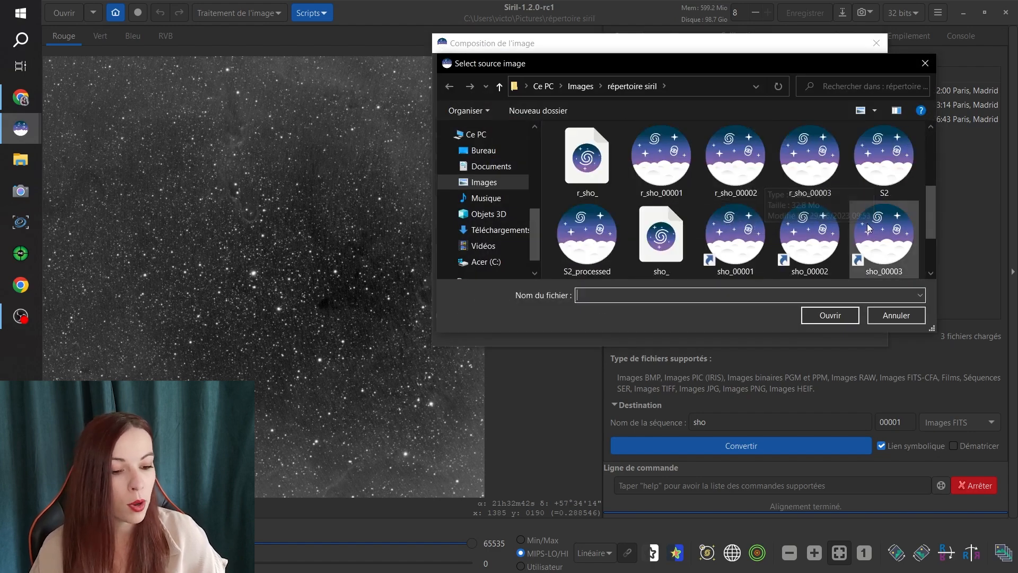
double_click(810, 186)
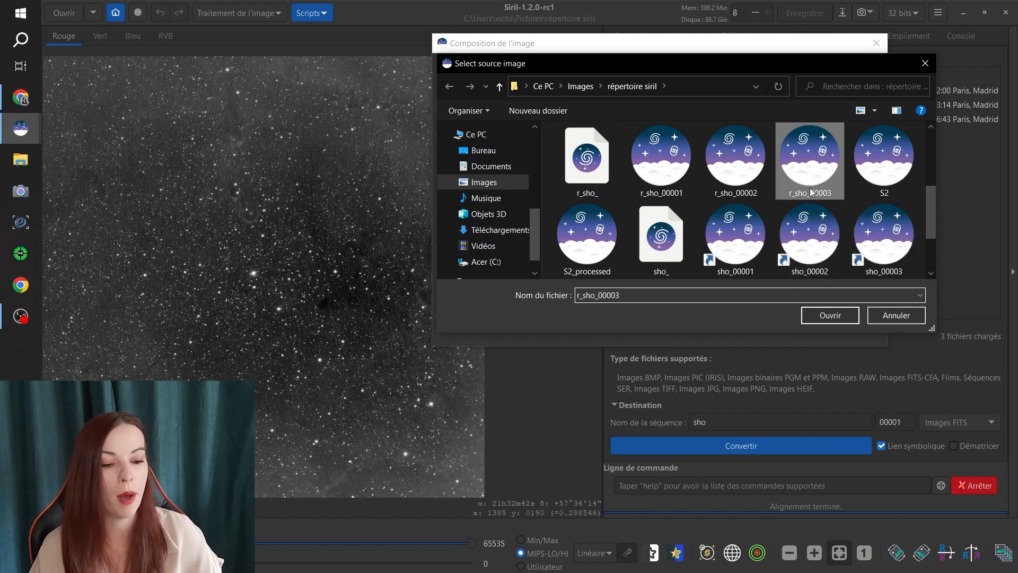
- Display the combined RGB view of the composition and close the composition dialog
left_click(169, 35)
left_click_drag(522, 47, 704, 76)
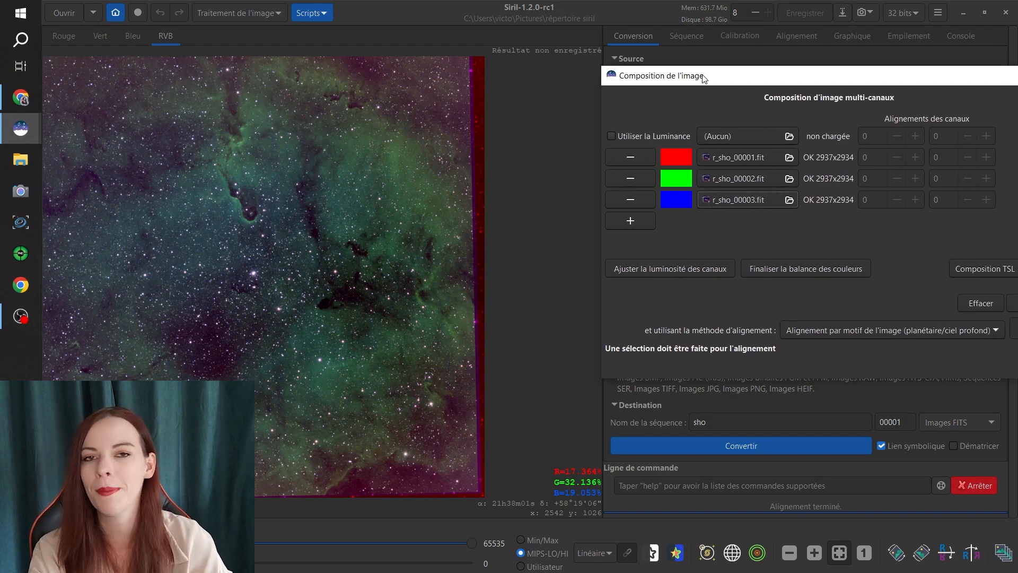
left_click_drag(712, 73, 438, 60)
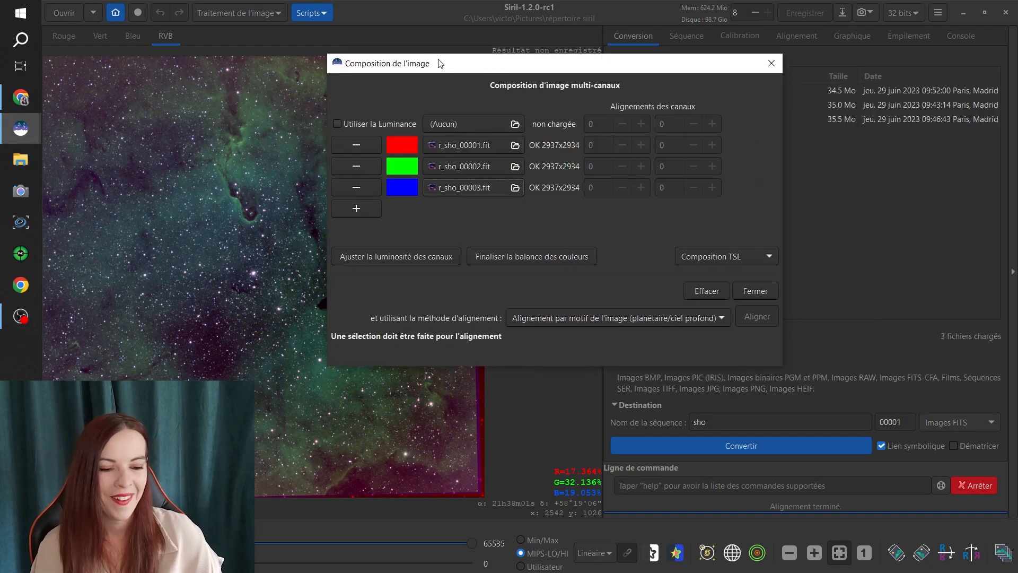
left_click(757, 291)
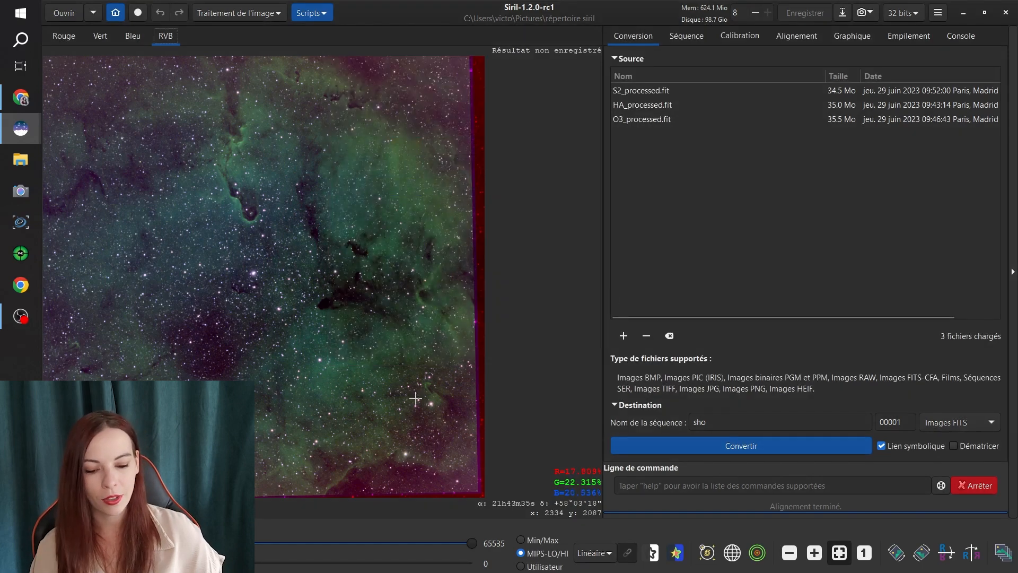
- Crop the composite to exclude the coloured alignment borders and flip it vertically
left_click_drag(472, 486, 43, 56)
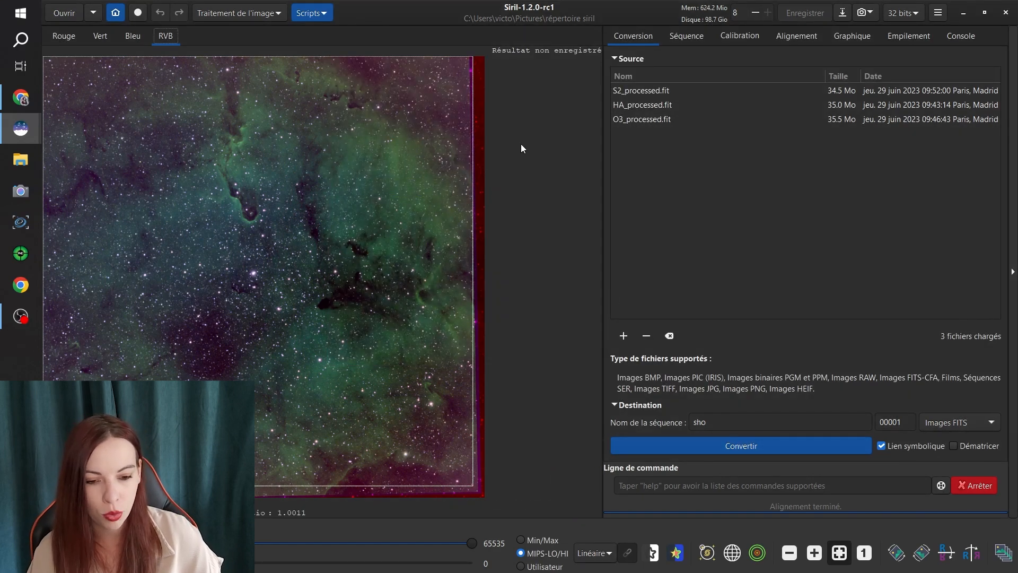
left_click_drag(471, 136, 465, 136)
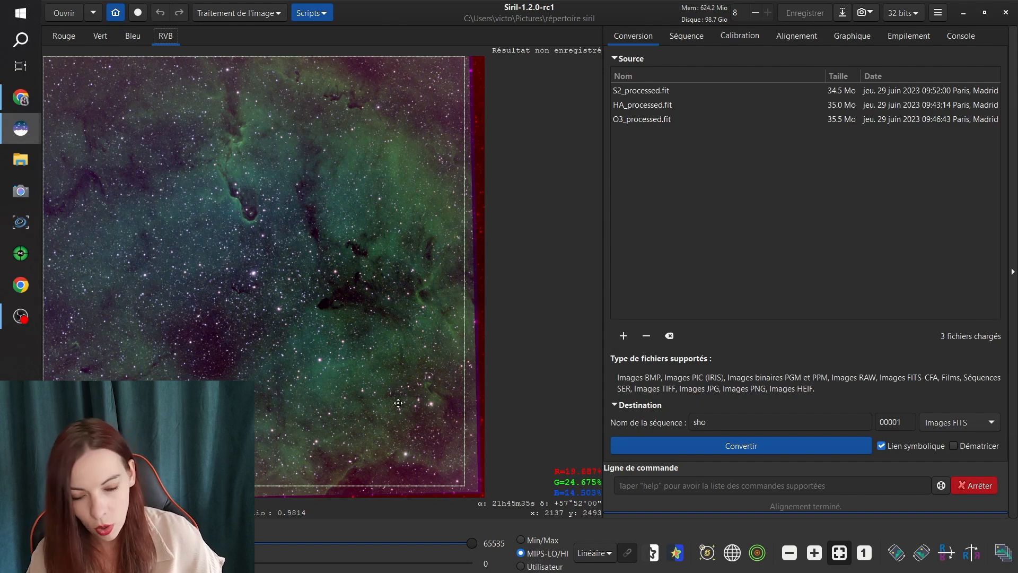
right_click(248, 213)
left_click(279, 394)
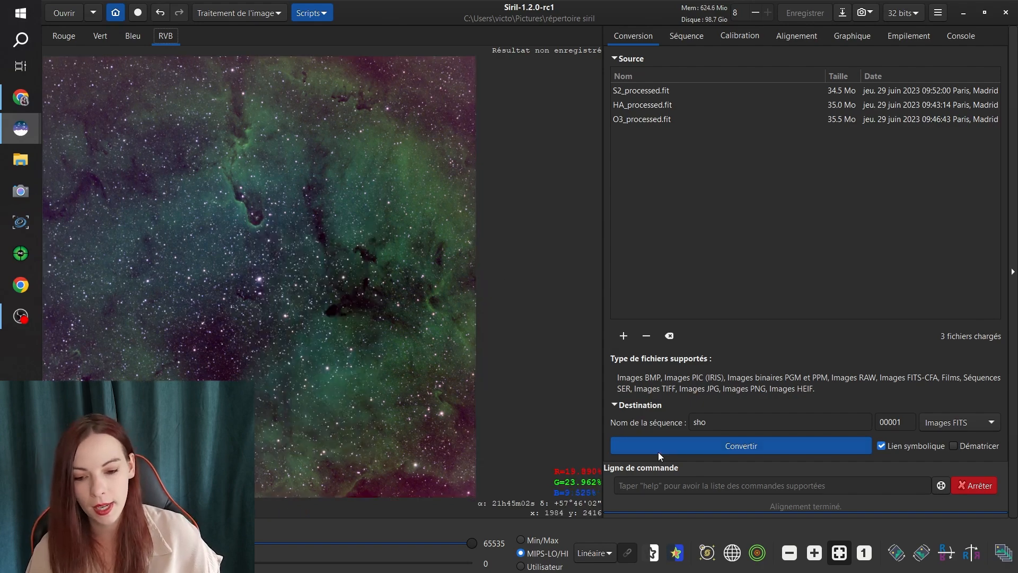
left_click(931, 559)
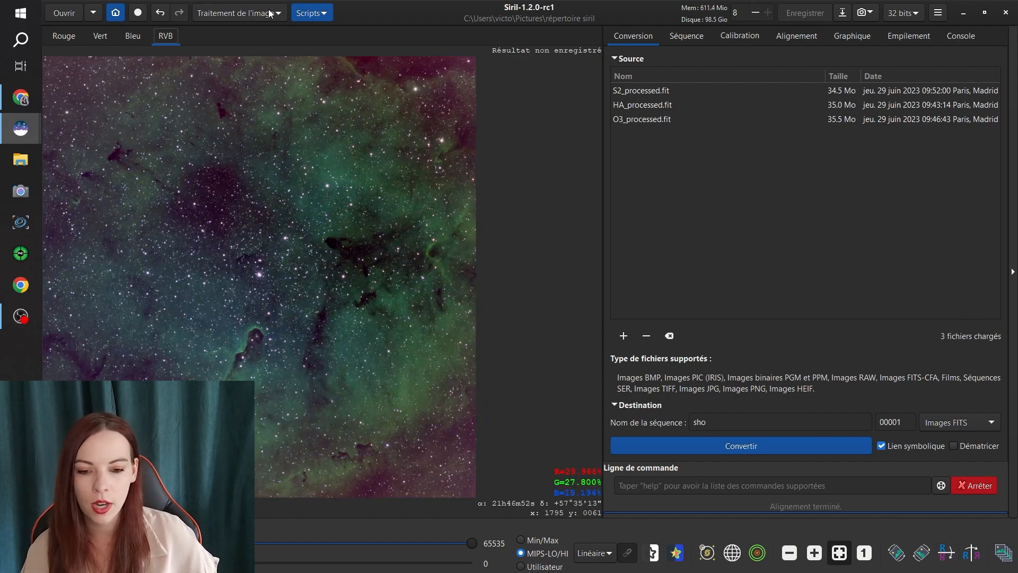
- Extract the gradient with polynomial order 1 and subtraction, using three manual background samples near the image corners, and apply the correction
left_click(233, 13)
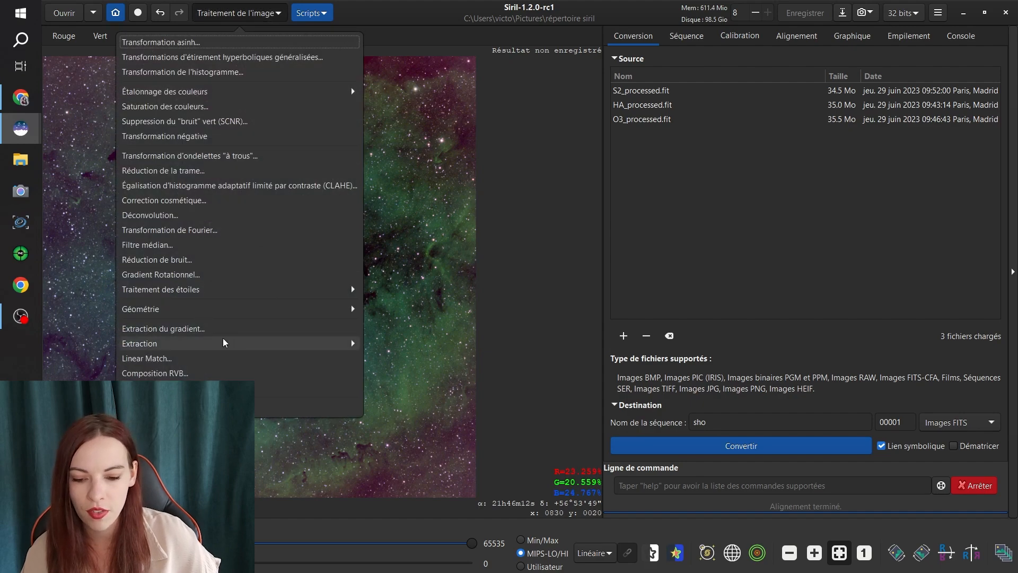
left_click(164, 326)
left_click(70, 72)
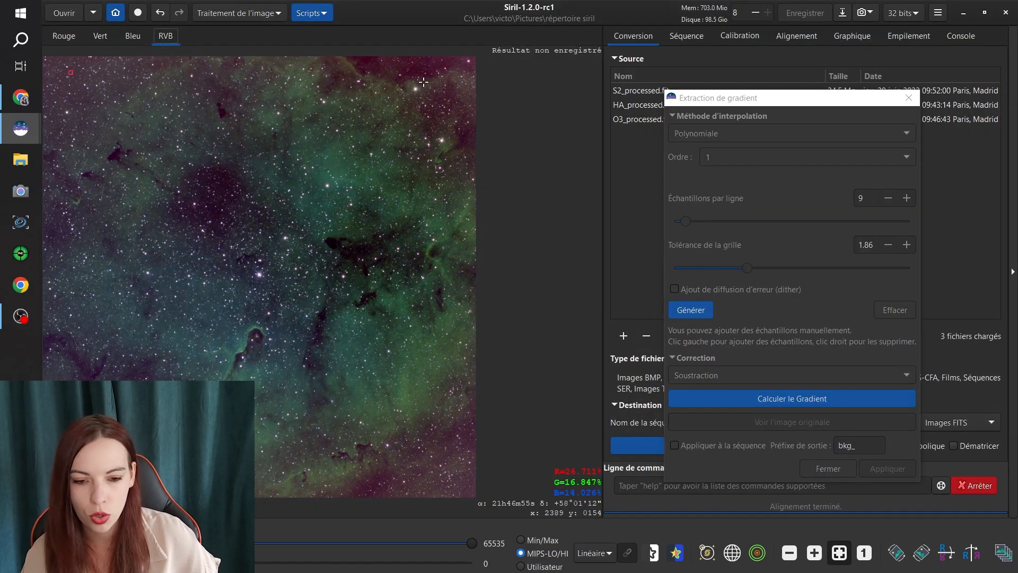
left_click(434, 65)
left_click(468, 491)
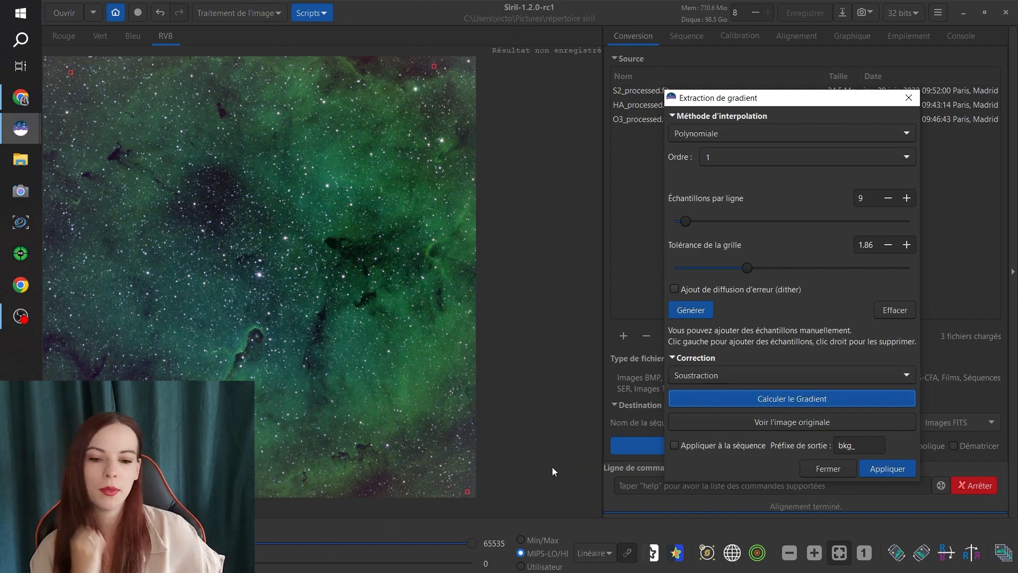
left_click(883, 469)
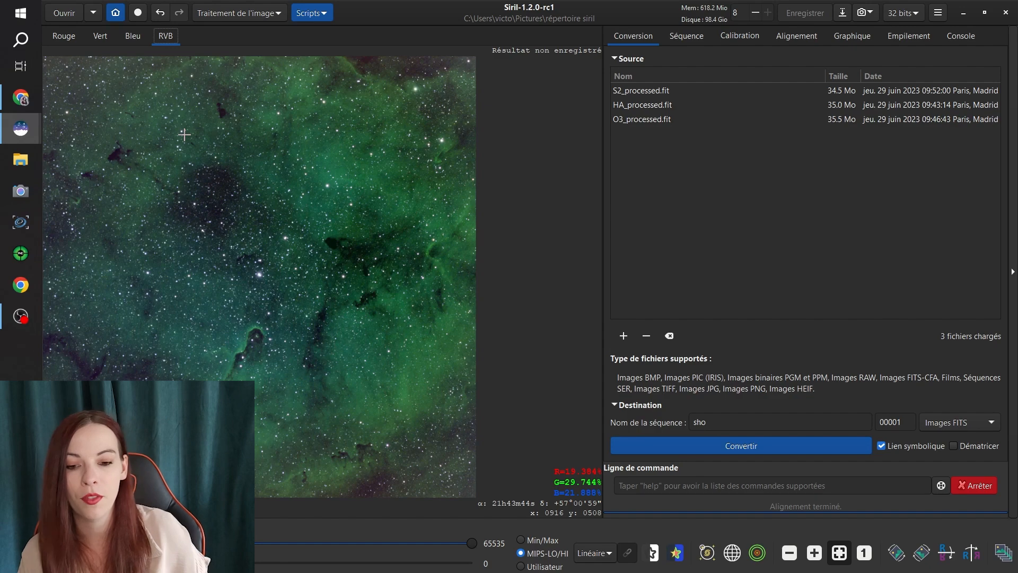
- Apply SCNR green noise removal with Neutre Moyen protection and preserved luminosity, and close the dialog
left_click(231, 13)
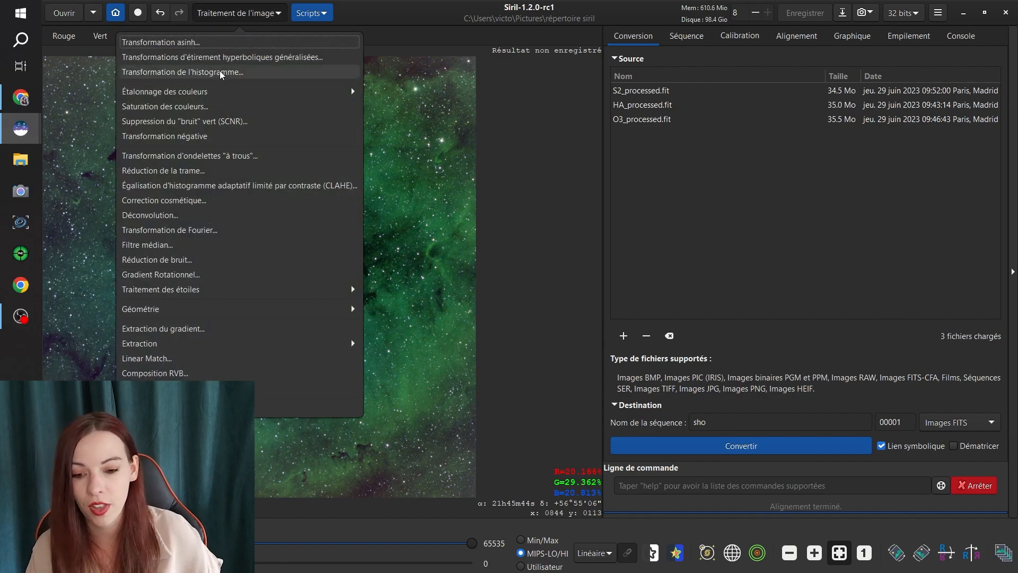
left_click(216, 123)
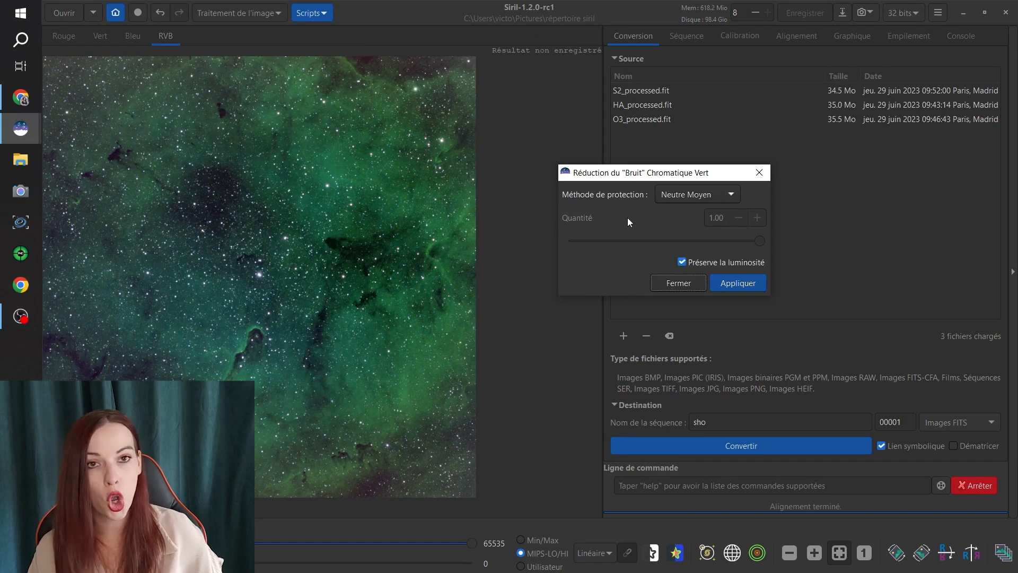
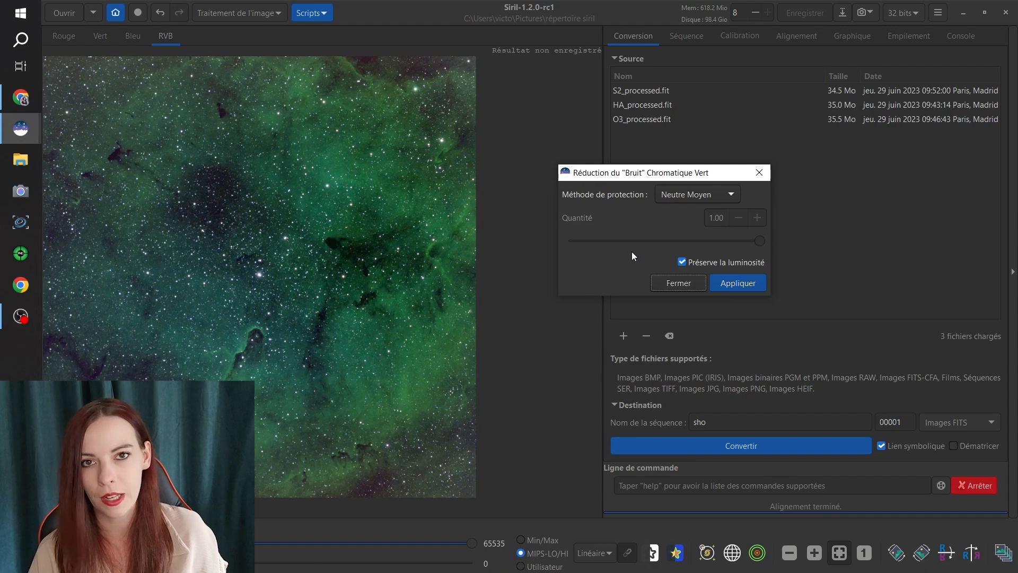
left_click(756, 284)
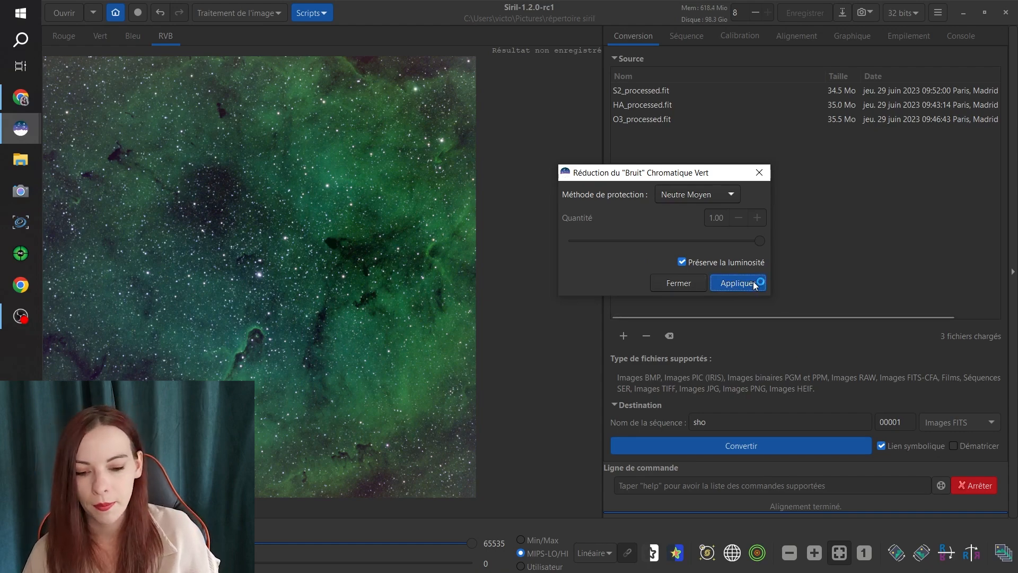
left_click(673, 285)
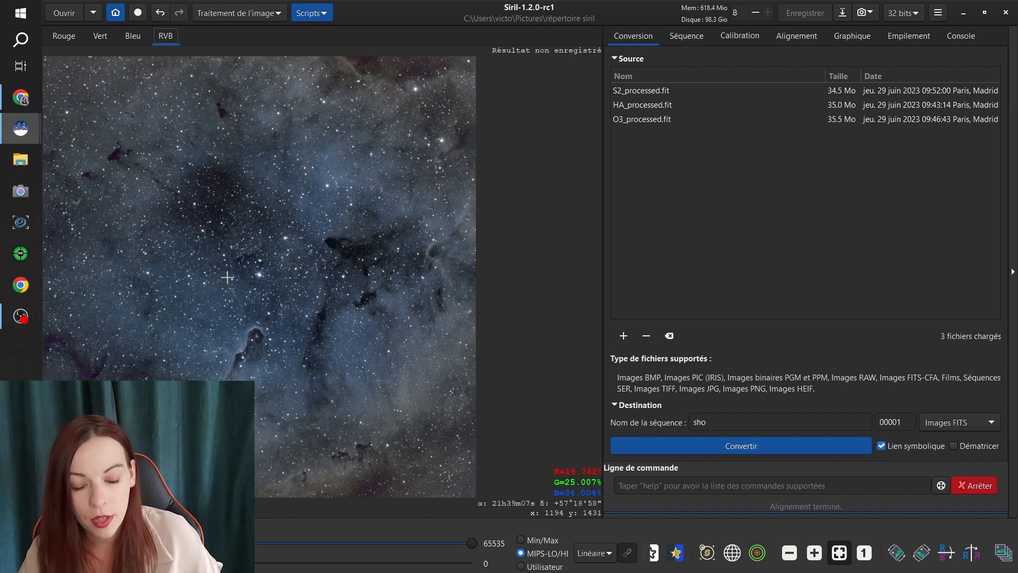
- Inspect the stars around the dark nebula pillar up close and return to the full image view
scroll(322, 228, "up", 4)
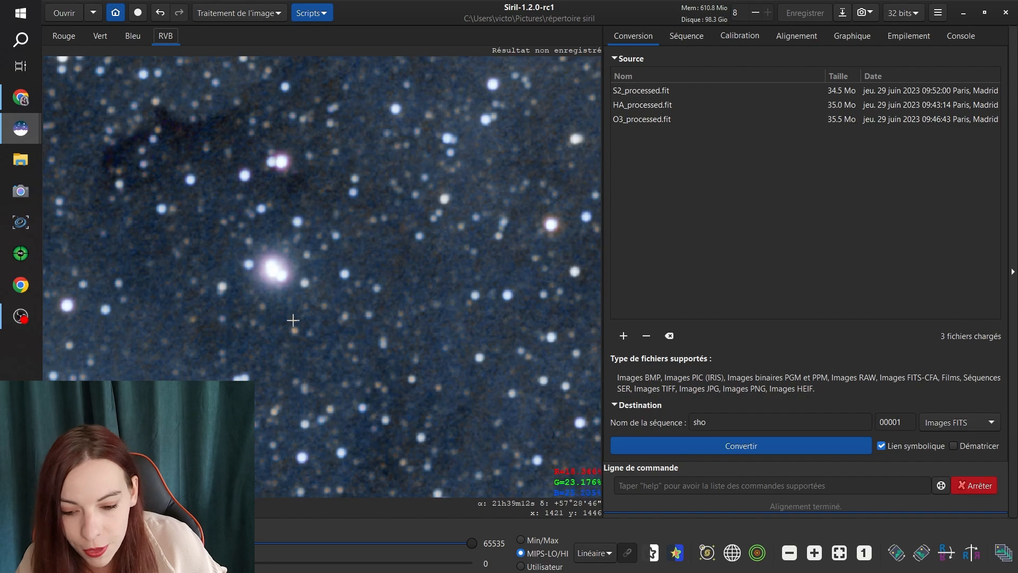
left_click_drag(303, 284, 421, 114)
left_click_drag(330, 256, 407, 155)
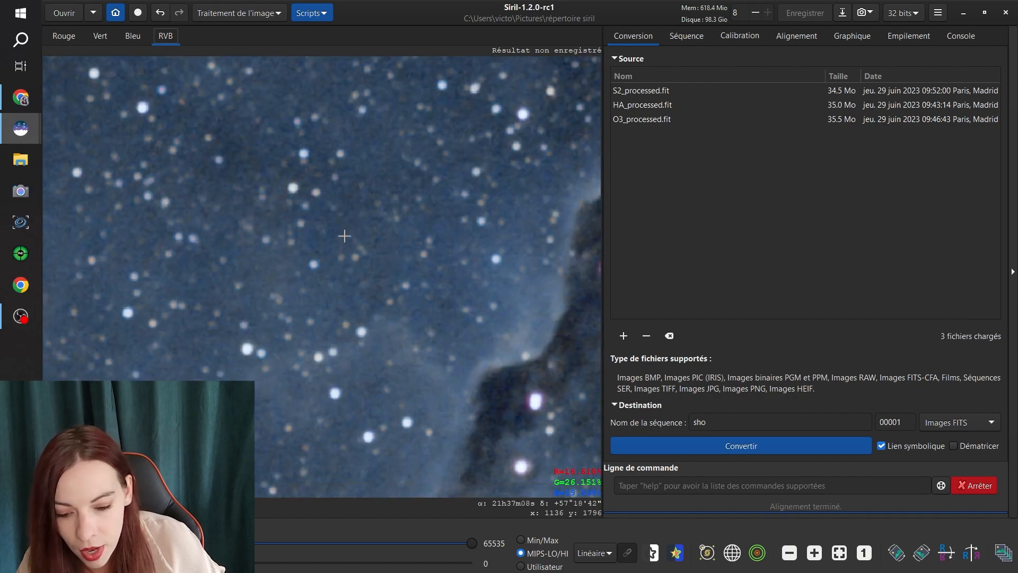
left_click_drag(463, 387, 148, 197)
left_click_drag(455, 257, 513, 228)
scroll(301, 204, "up", 2)
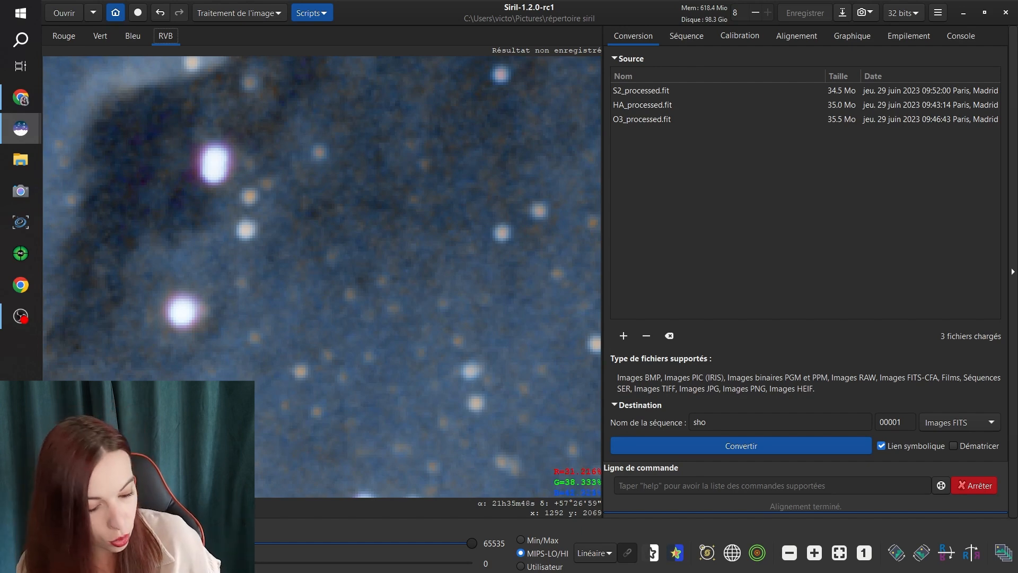
left_click(842, 554)
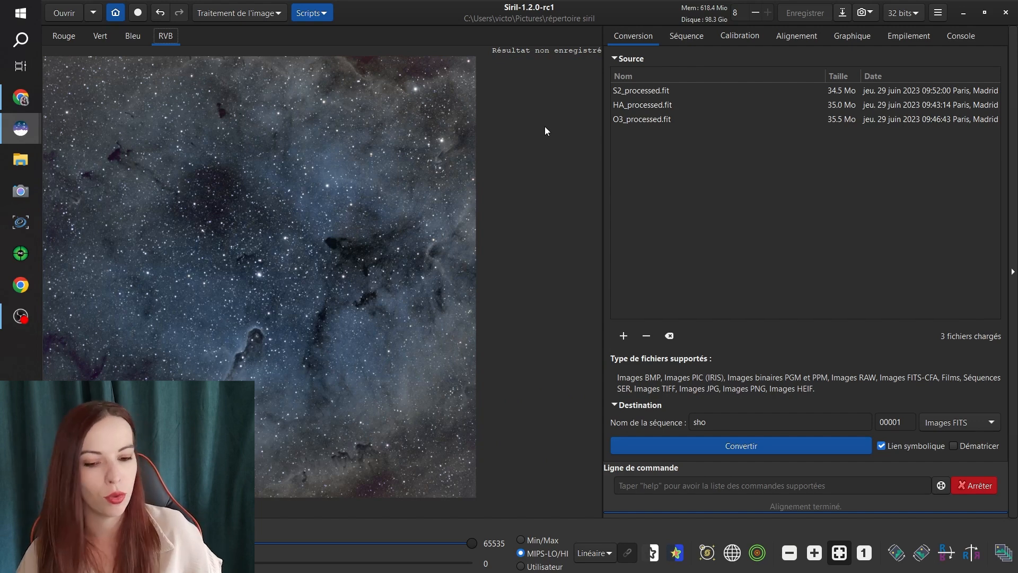
- Save the image as sho_classic.fit in 32-bit floating-point FITS format, including the MIPS-HI and MIPS-LO values
left_click(842, 12)
type("sho")
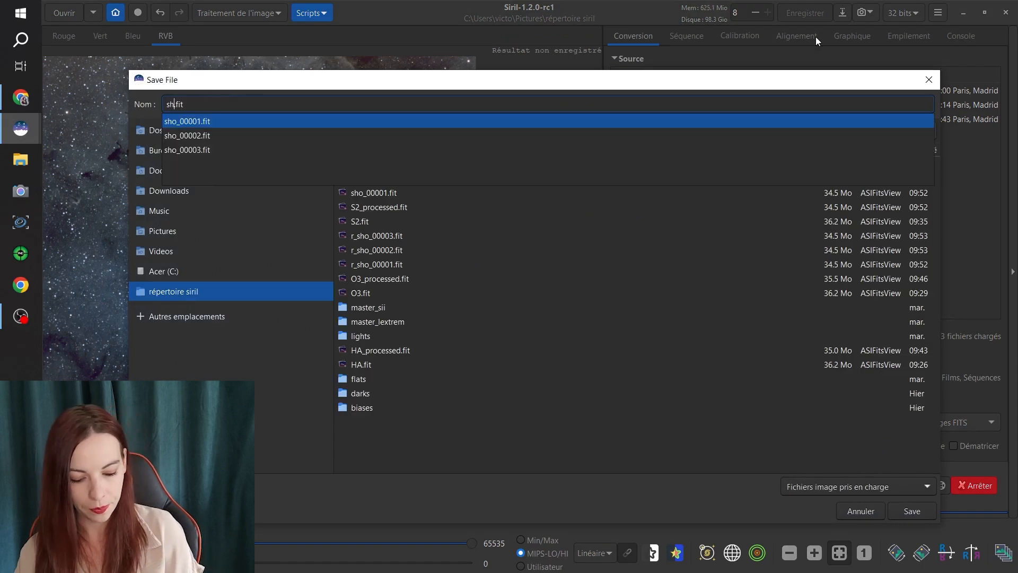
type("_classic")
left_click(927, 509)
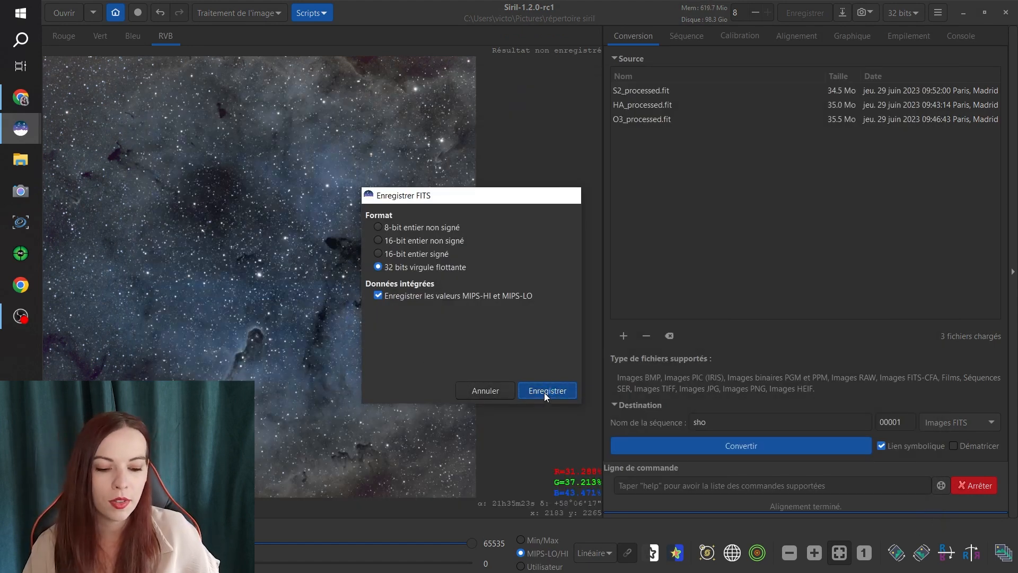
left_click(544, 392)
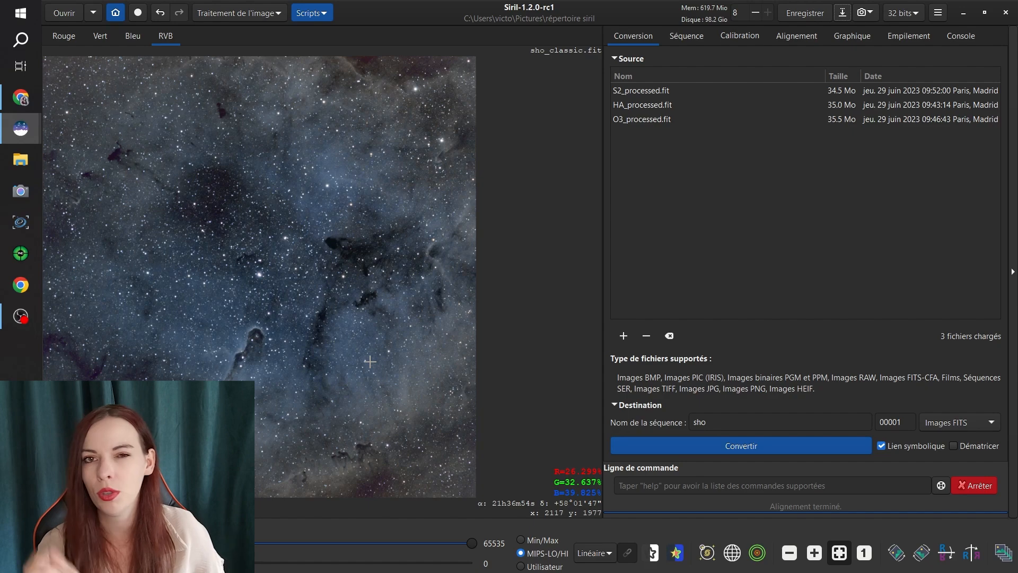
- Start Pixel Math and load sho_classic.fit as its source image
left_click(218, 15)
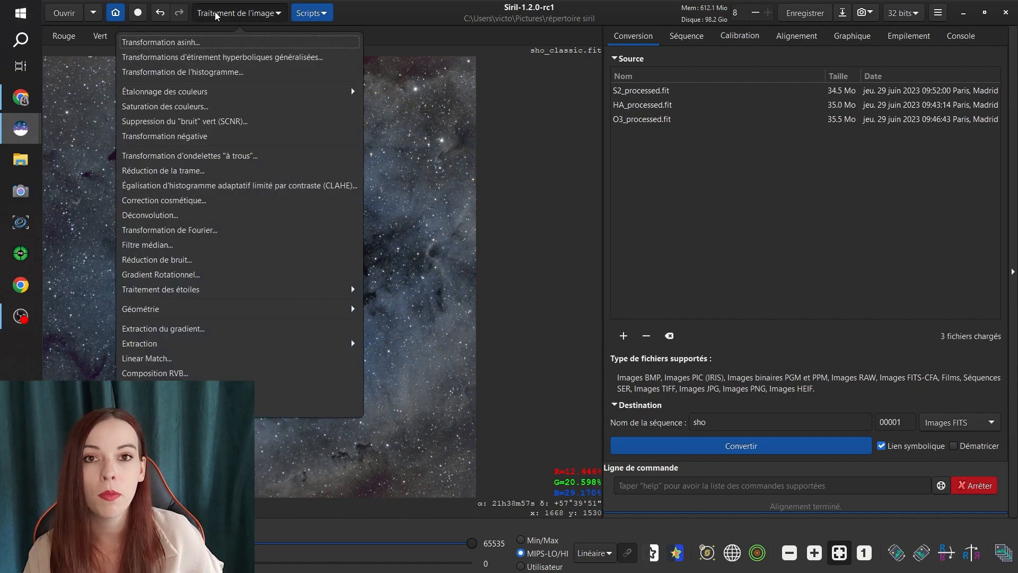
left_click(217, 407)
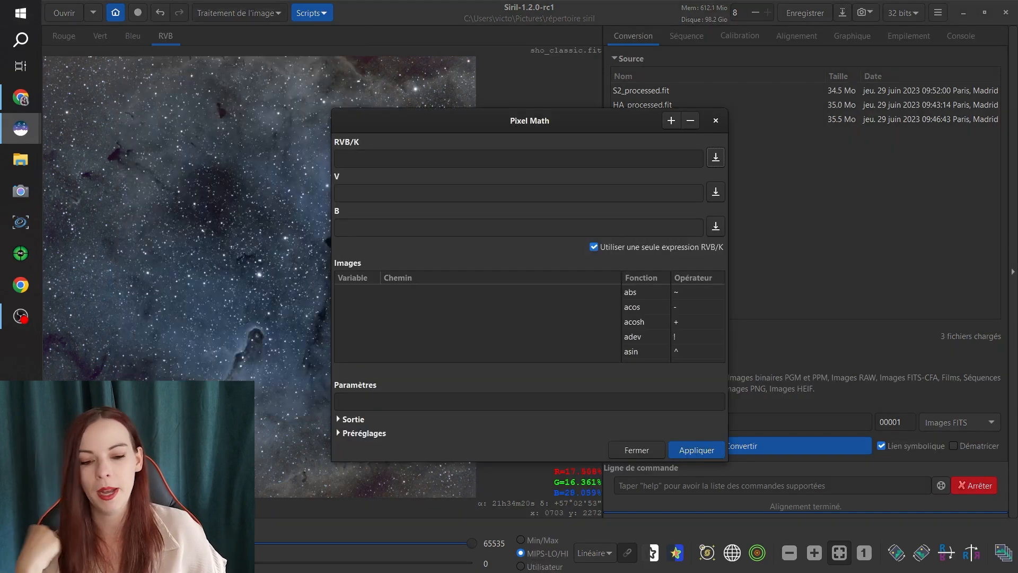
left_click(671, 121)
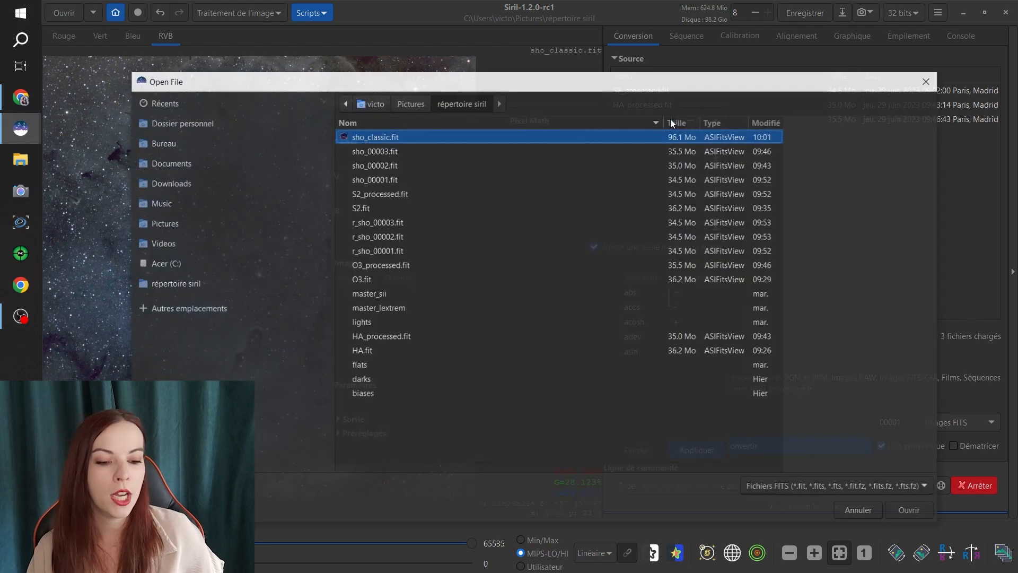
double_click(383, 136)
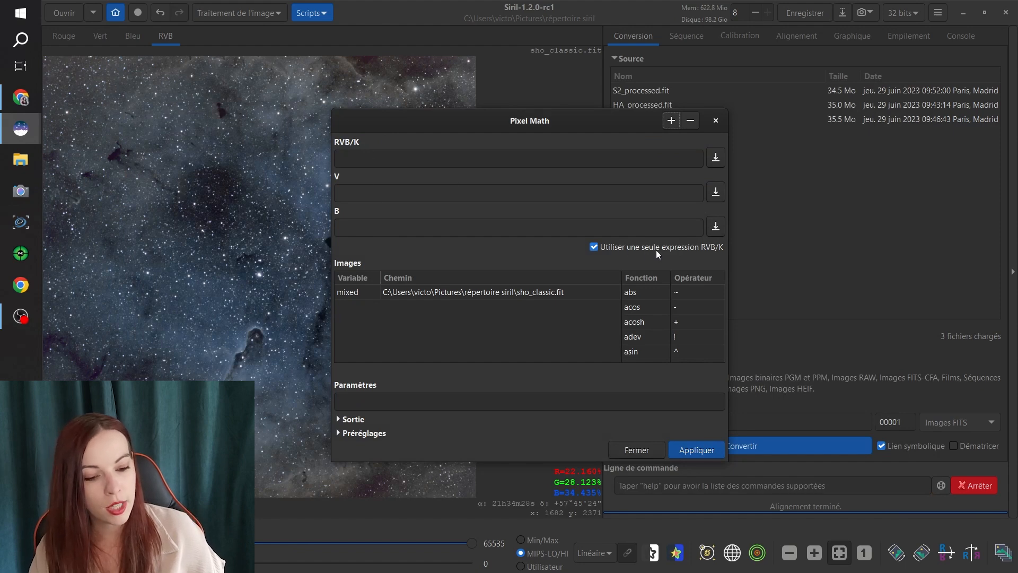
- Invert the image by applying the single RGB expression ~mixed, and close Pixel Math
left_click(359, 156)
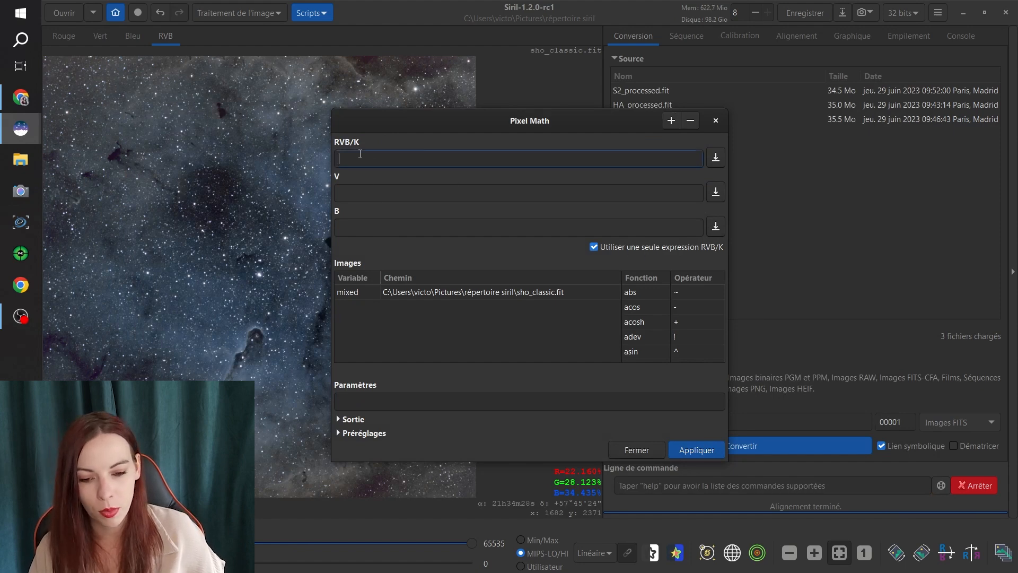
double_click(691, 289)
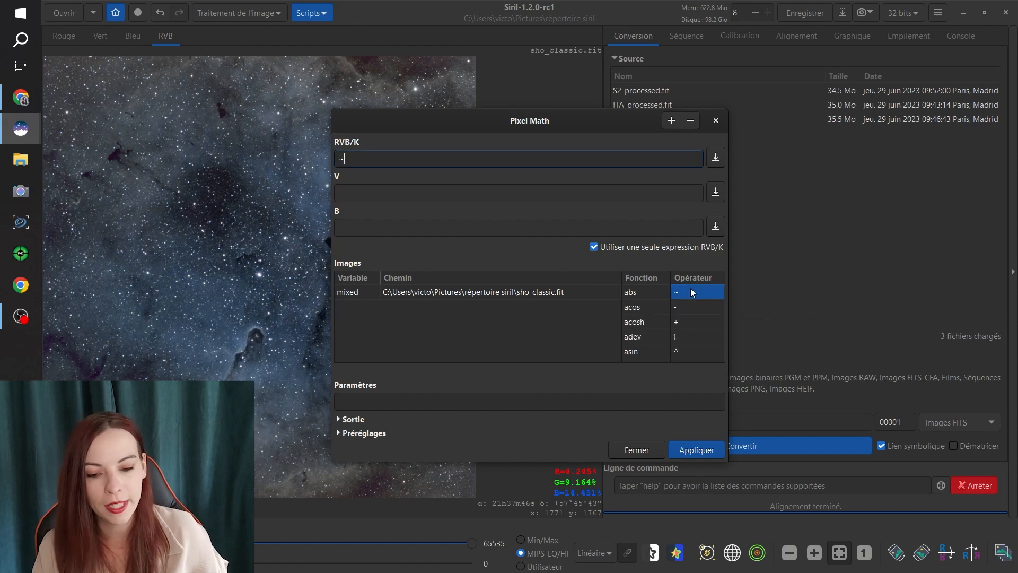
double_click(433, 294)
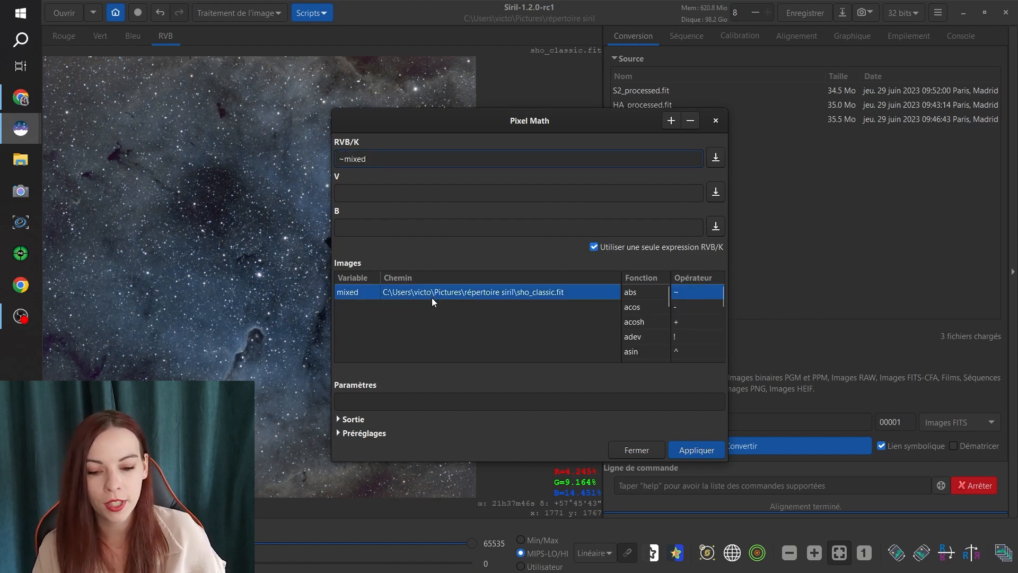
left_click_drag(515, 123, 688, 89)
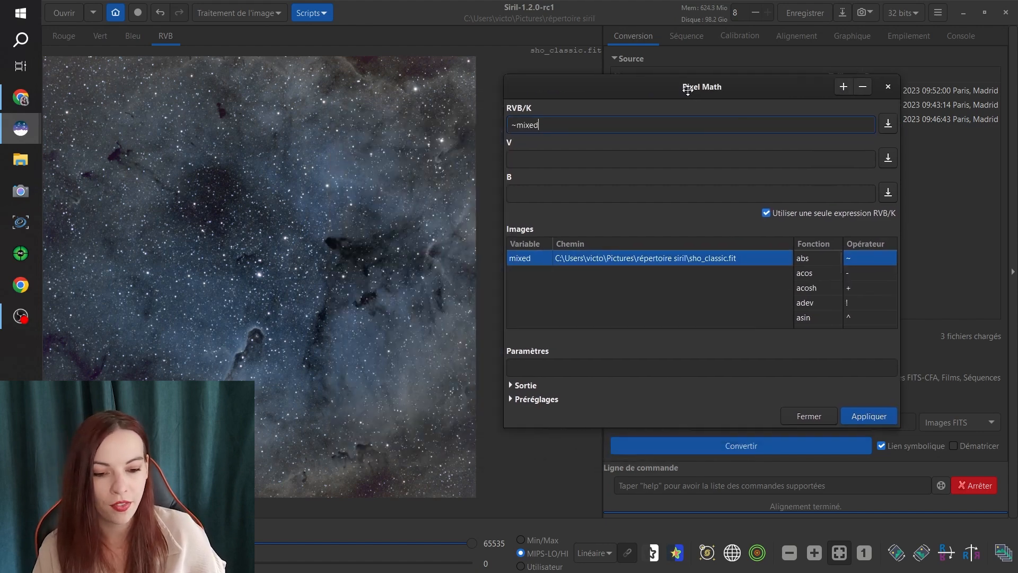
left_click(863, 422)
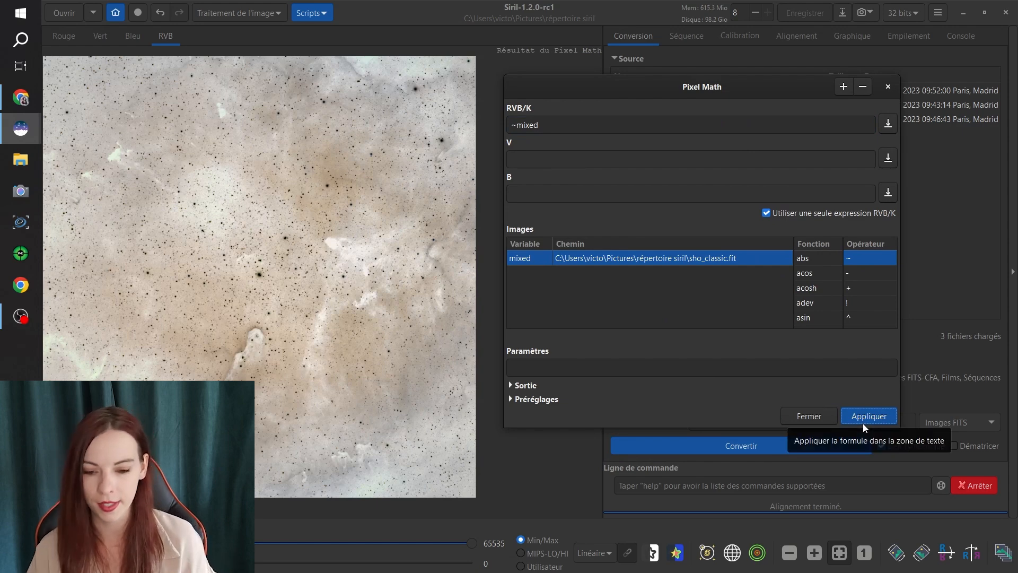
left_click(823, 419)
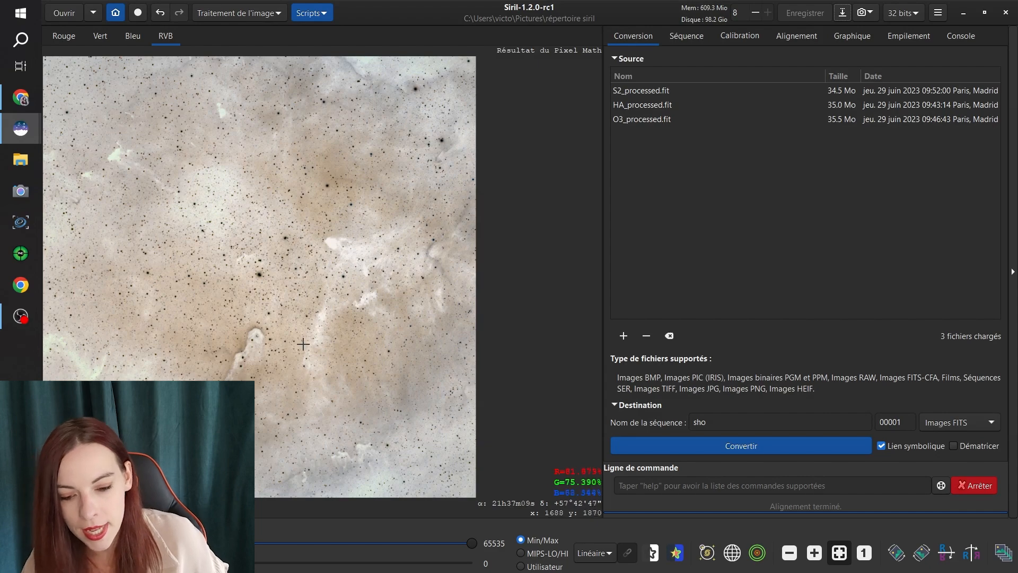
- Remove the green noise from the inverted image with SCNR, using Neutre Moyen protection and preserving luminosity
scroll(240, 295, "up", 2)
scroll(240, 294, "up", 1)
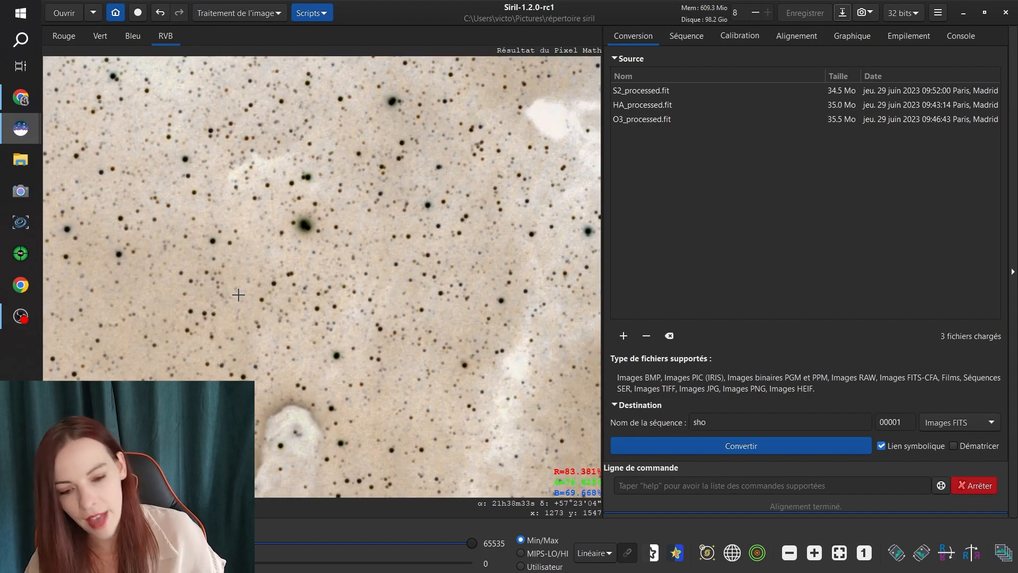
left_click(247, 13)
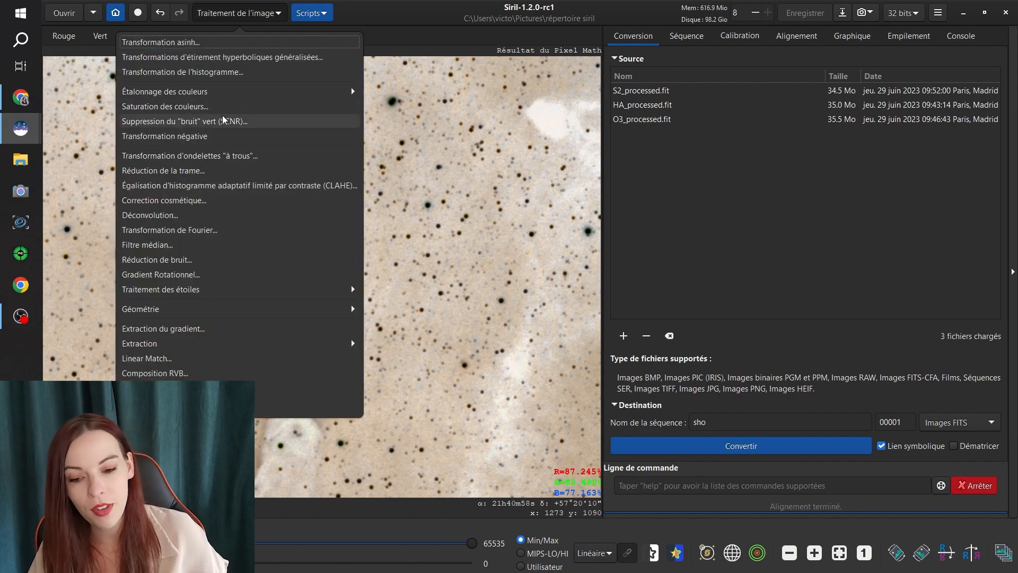
left_click(235, 7)
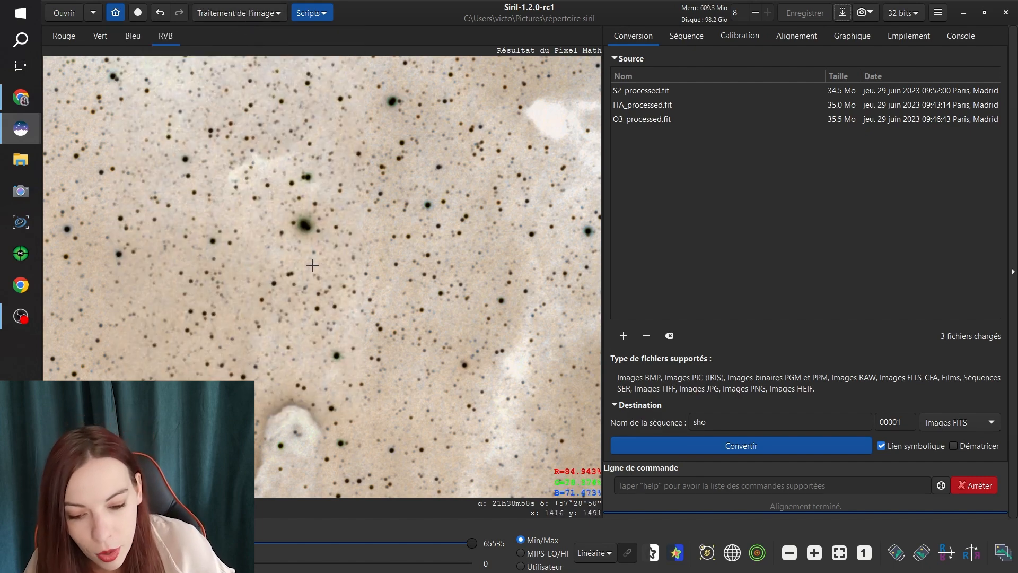
scroll(306, 207, "up", 1)
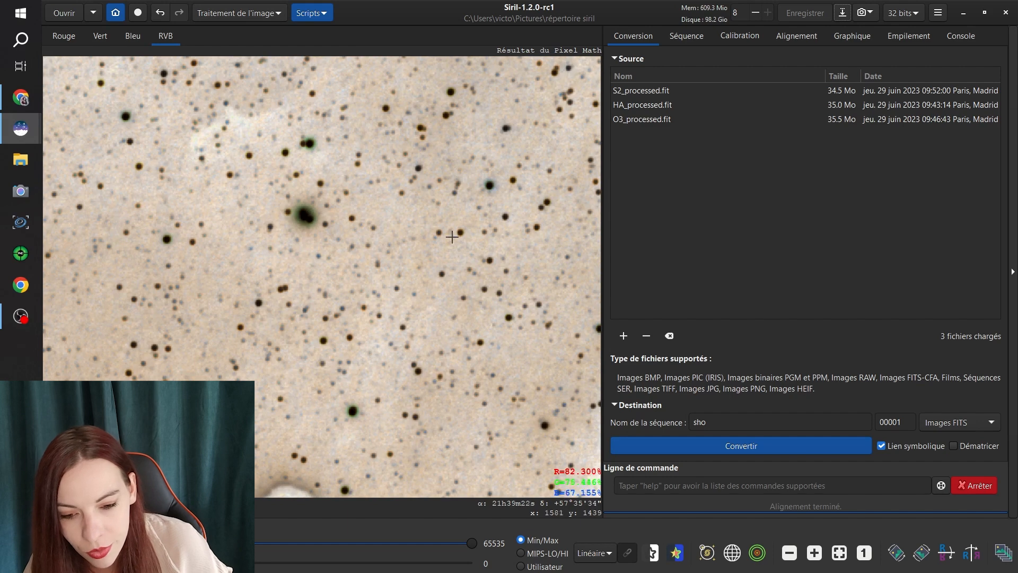
left_click(252, 15)
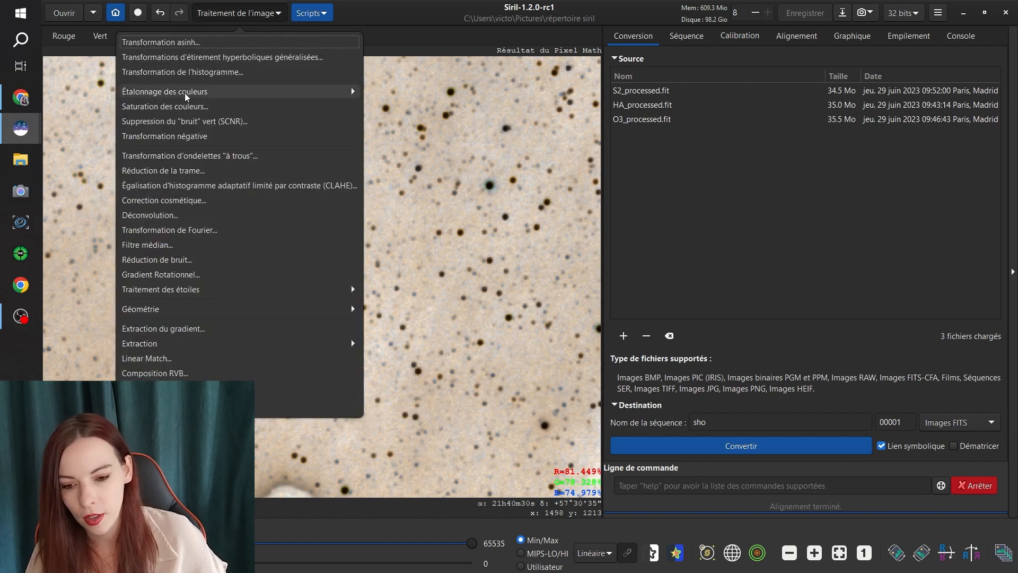
left_click(186, 121)
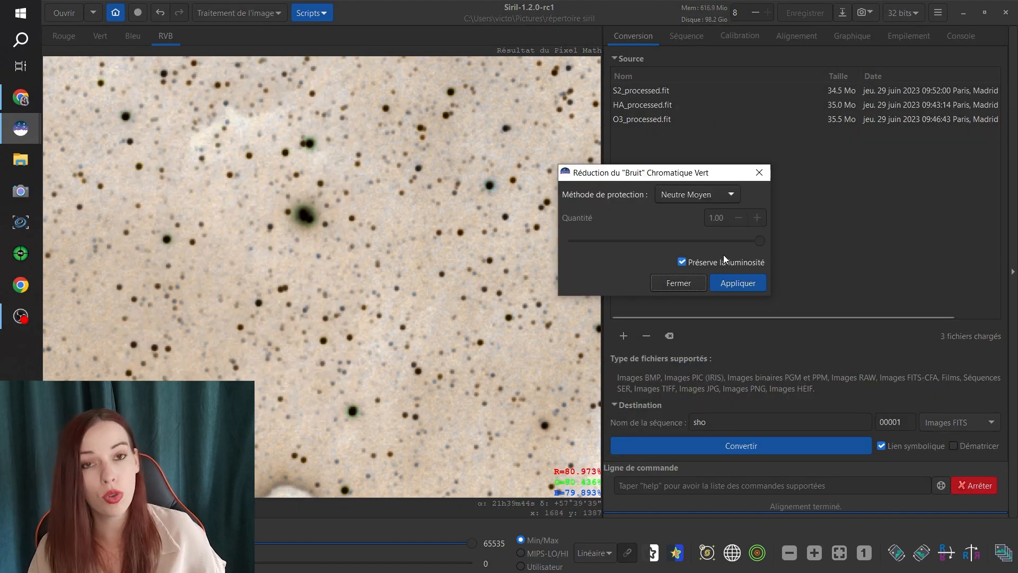
left_click(723, 283)
key("Escape")
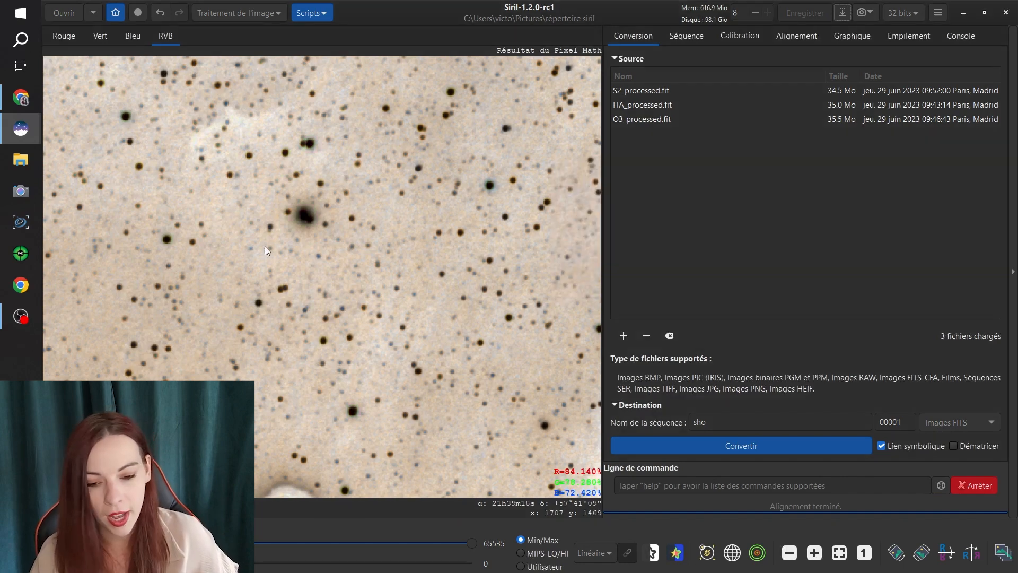
key("ctrl+0")
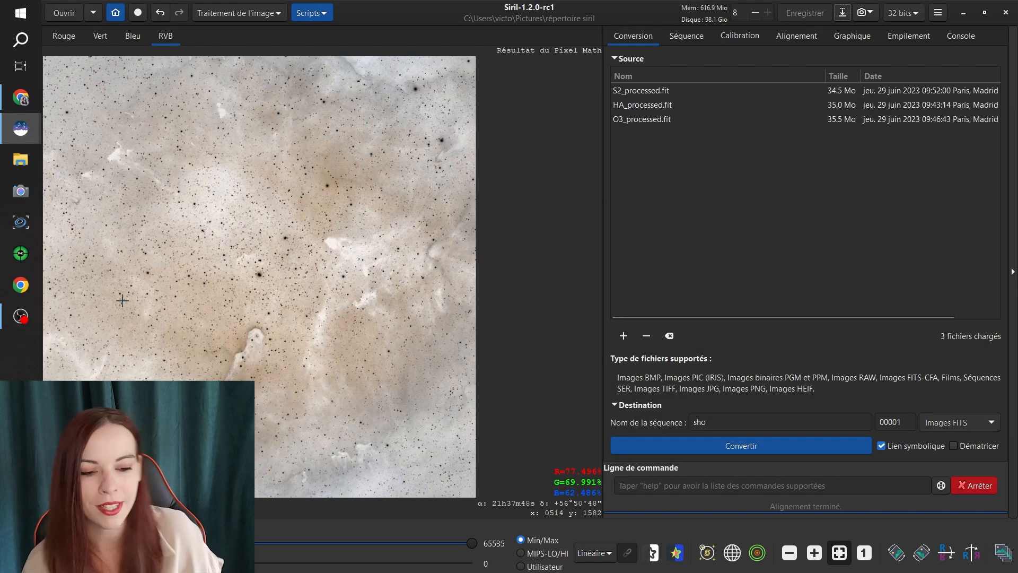
- Save the image as sho_invert.fit in 32-bit floating-point FITS format, including the MIPS-HI and MIPS-LO values
key("ctrl+shift+s")
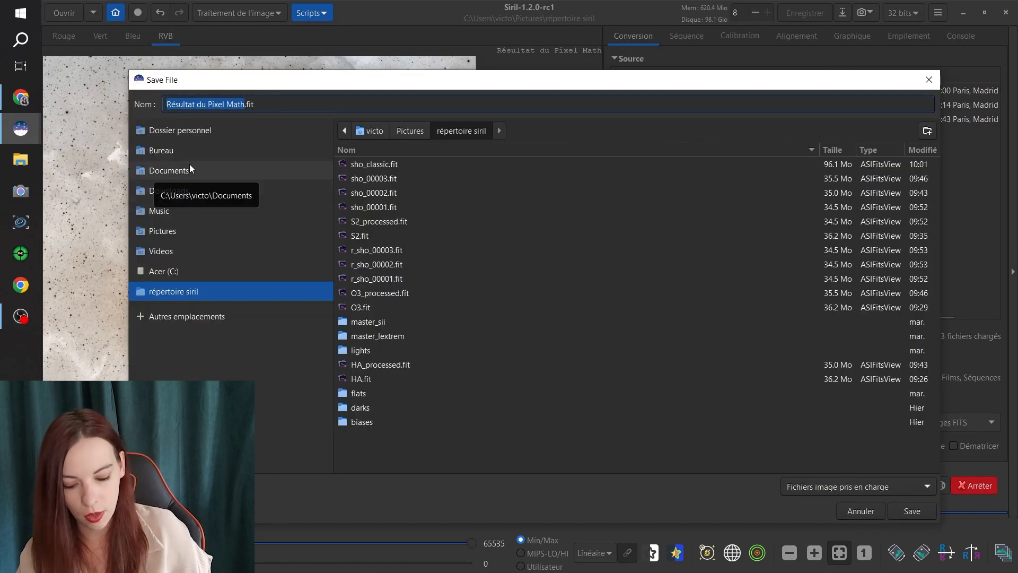
type("sho_invert")
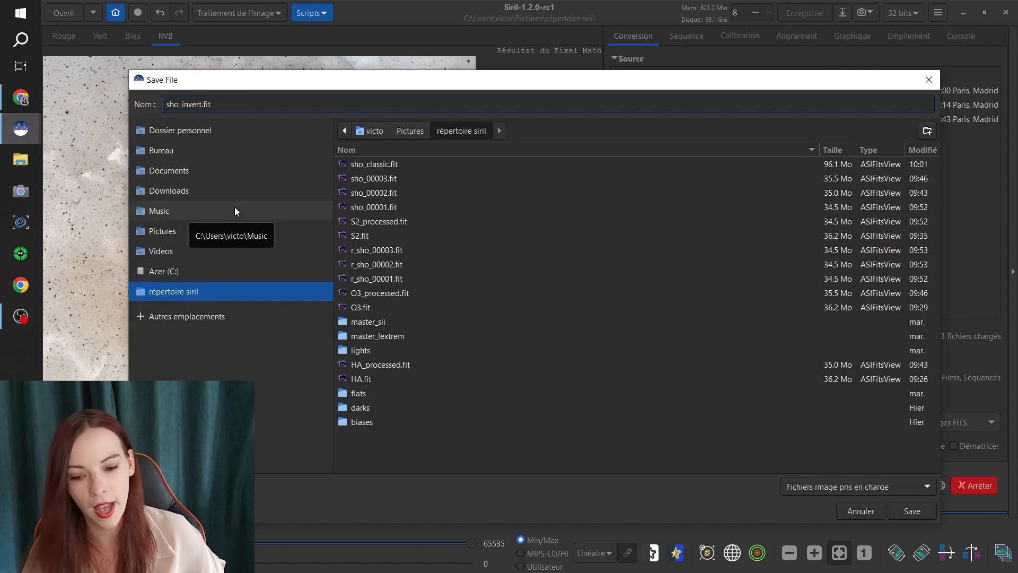
left_click(909, 510)
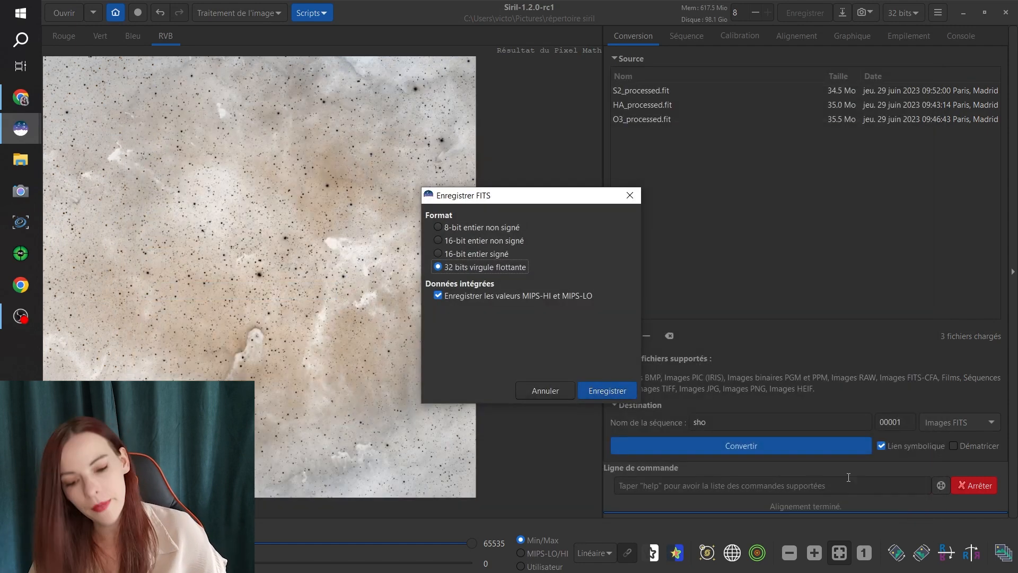
left_click(615, 396)
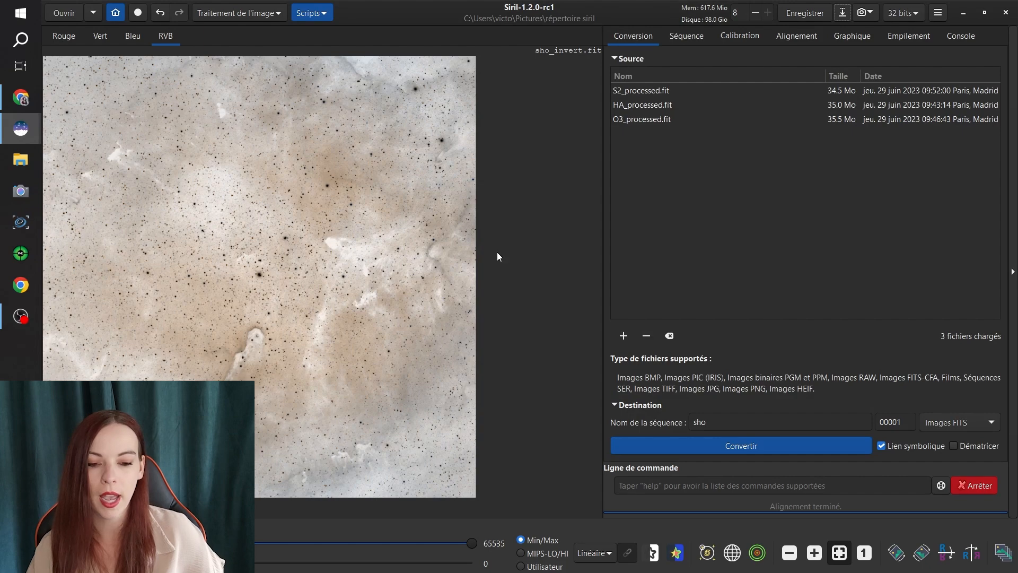
- Start Pixel Math and replace its source image sho_classic.fit with sho_invert.fit
left_click(272, 15)
left_click(169, 407)
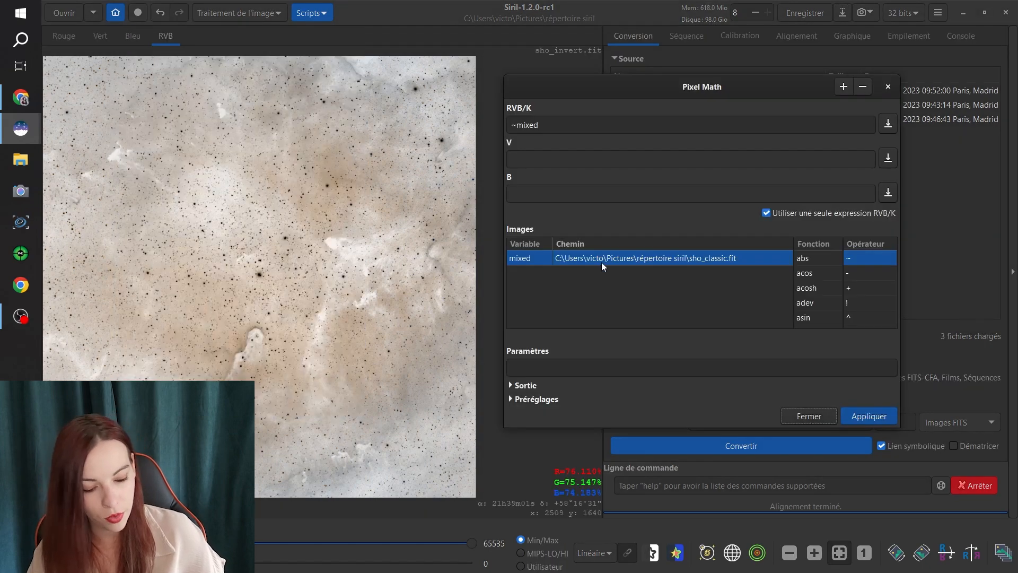
key("Delete")
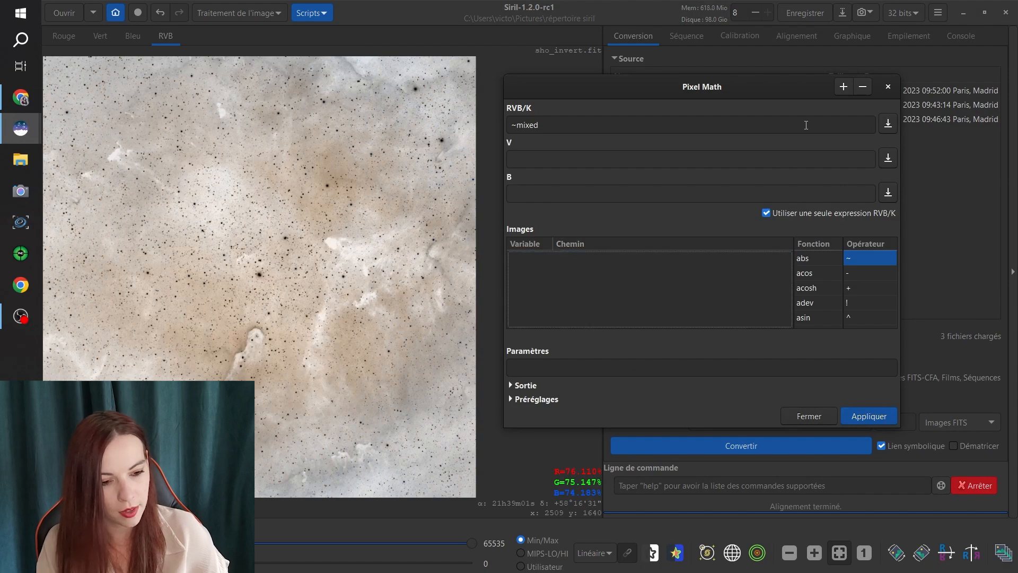
left_click(843, 87)
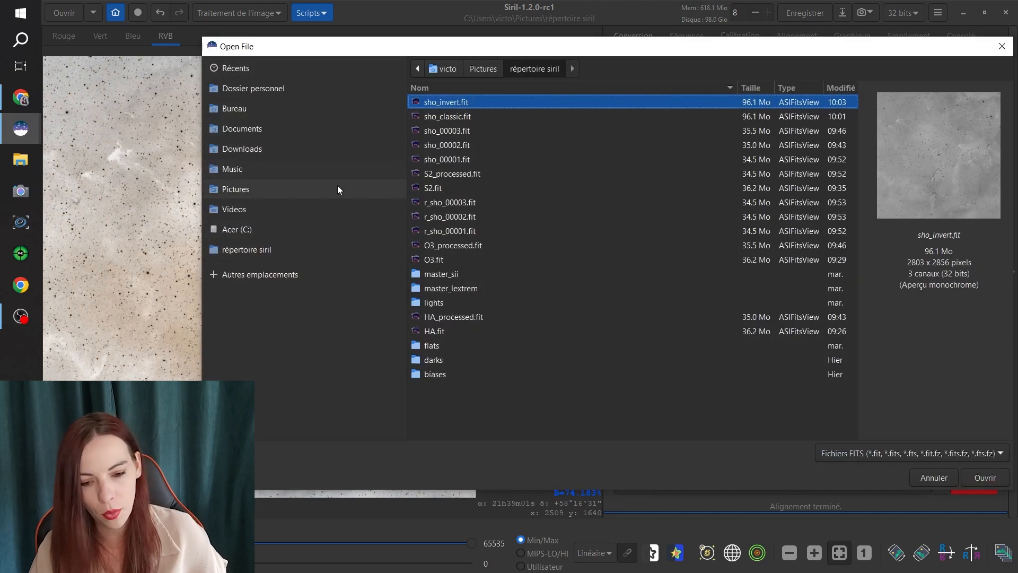
double_click(470, 103)
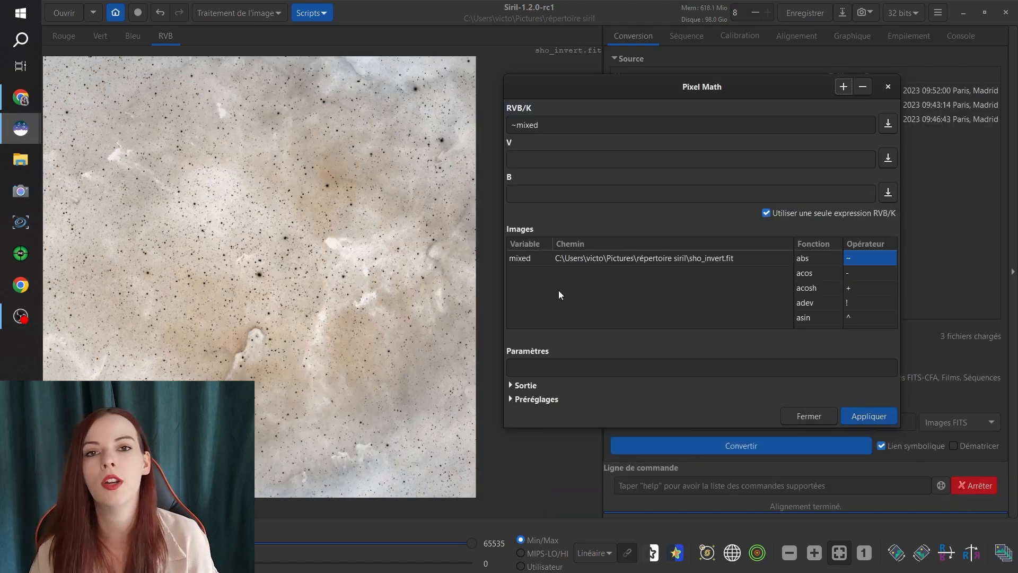
- Invert sho_invert.fit back to positive by applying the single RGB expression ~mixed, and close Pixel Math
left_click(540, 126)
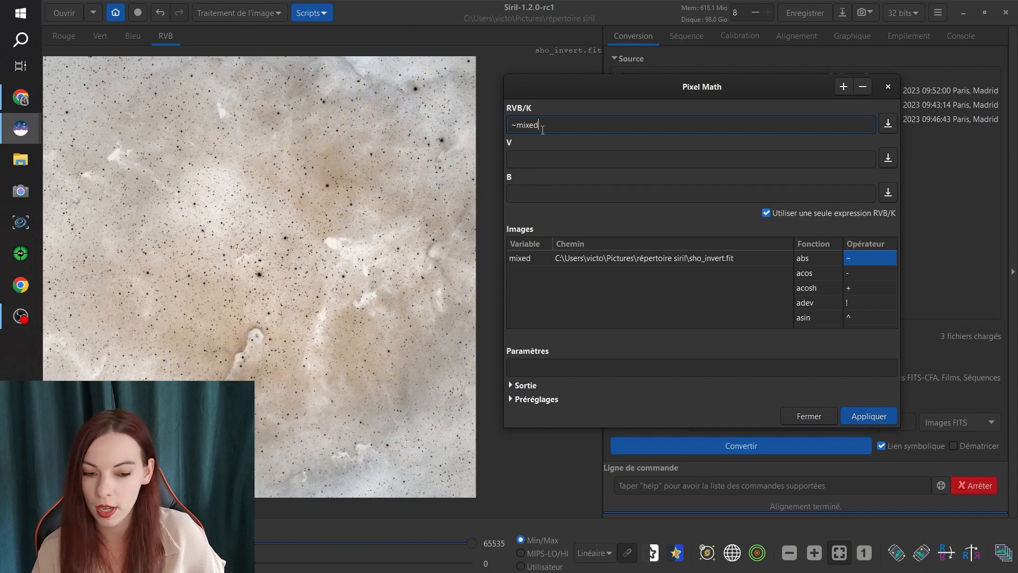
left_click(875, 418)
left_click(802, 416)
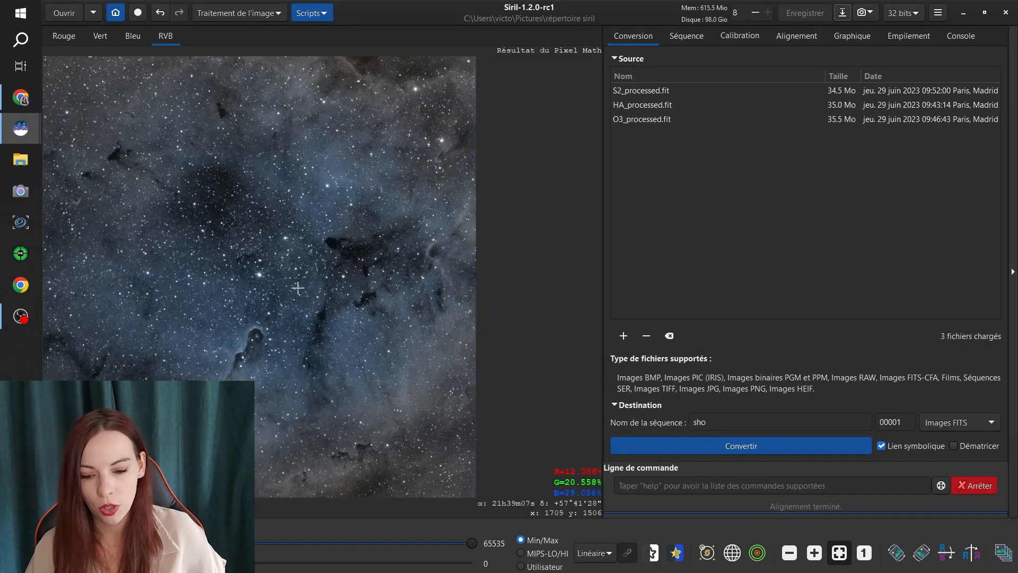
- Examine the star halos and nebula colours up close across the image, and return to the full image view
scroll(237, 291, "up", 1)
scroll(238, 291, "up", 4)
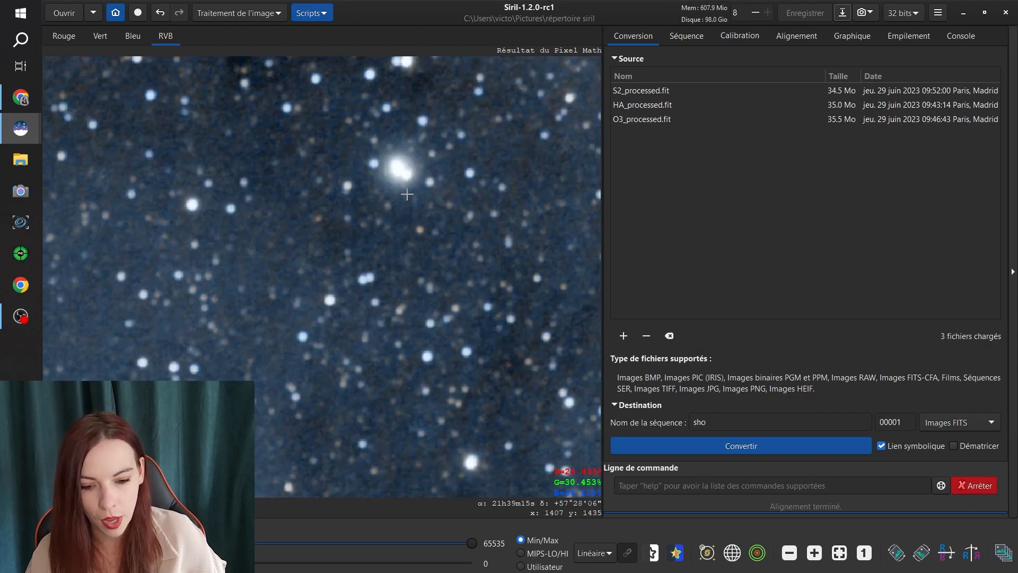
scroll(407, 183, "up", 1)
scroll(407, 184, "down", 1)
left_click_drag(375, 343, 461, 133)
left_click_drag(318, 308, 406, 92)
left_click_drag(298, 332, 390, 117)
left_click_drag(307, 297, 390, 124)
left_click_drag(395, 307, 597, 156)
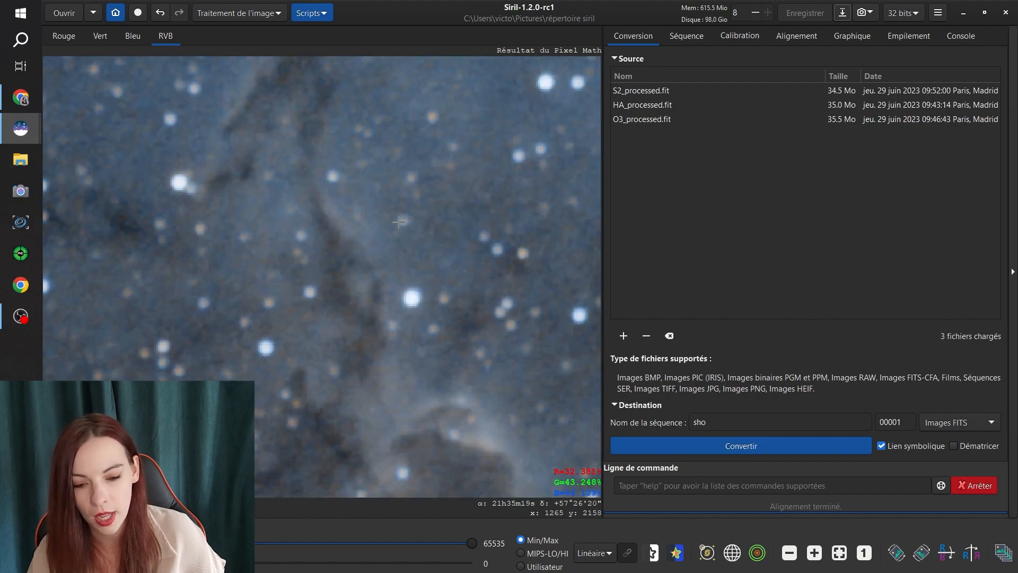
left_click_drag(509, 313, 403, 197)
left_click_drag(557, 313, 207, 212)
left_click(840, 553)
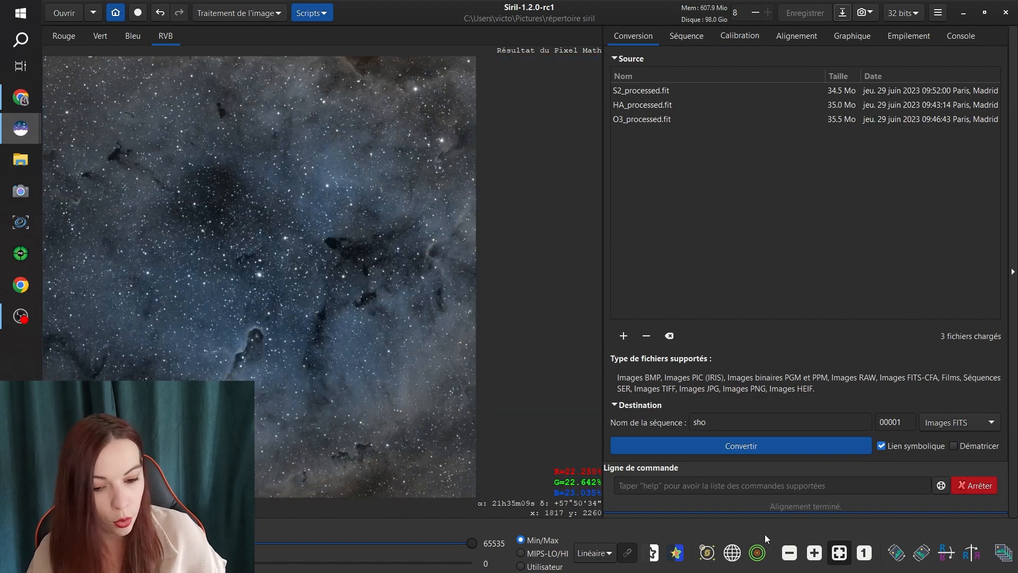
- Save the image as sho_finale.fit in 32-bit floating-point FITS format with the MIPS-HI and MIPS-LO values
left_click(842, 13)
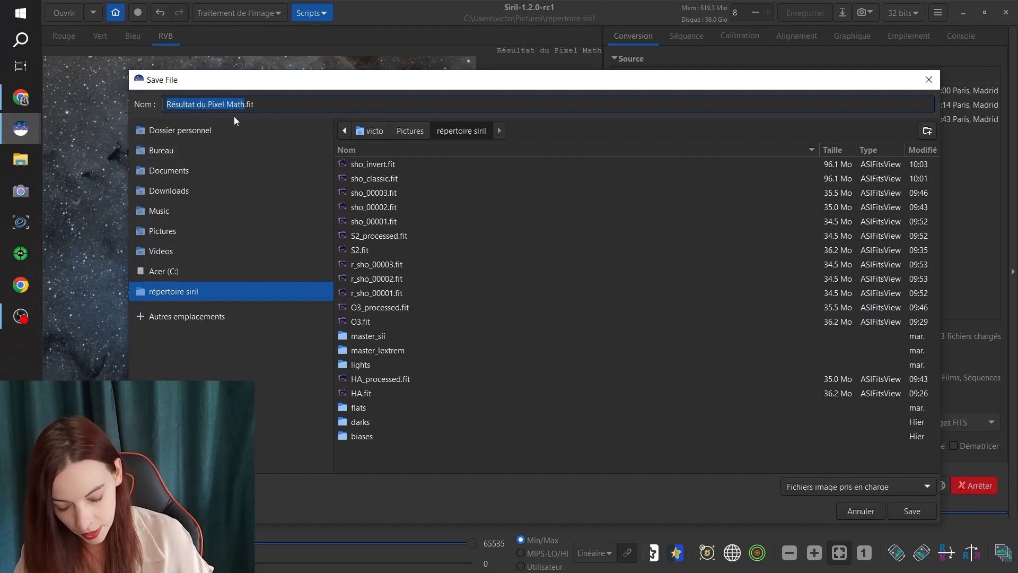
type("sho_fina")
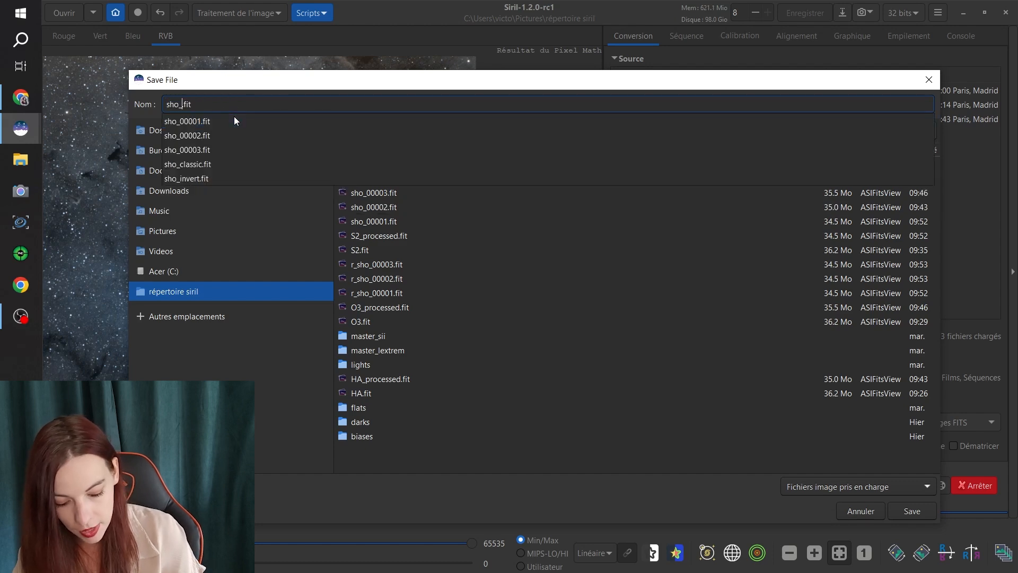
type("le")
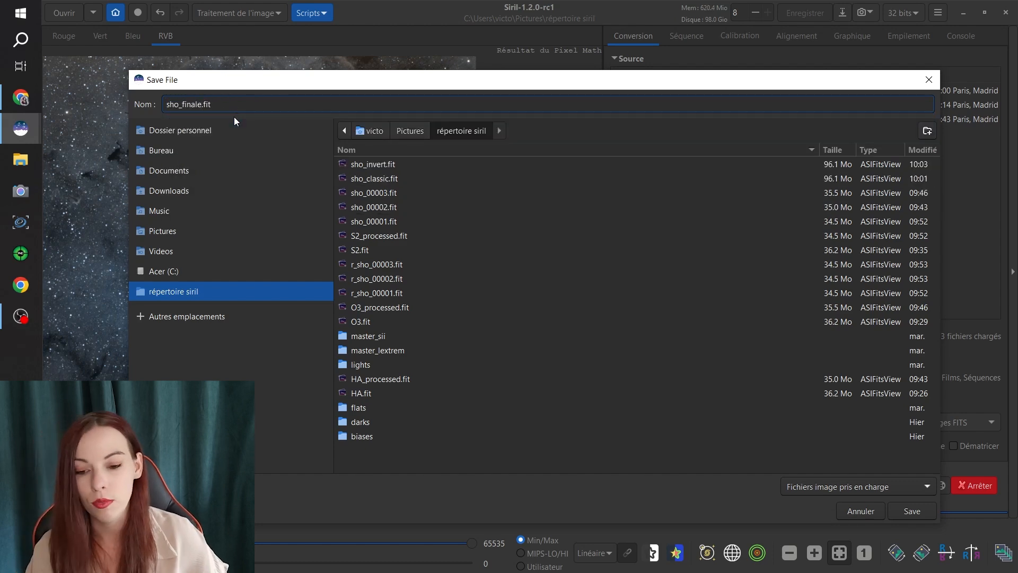
left_click(910, 512)
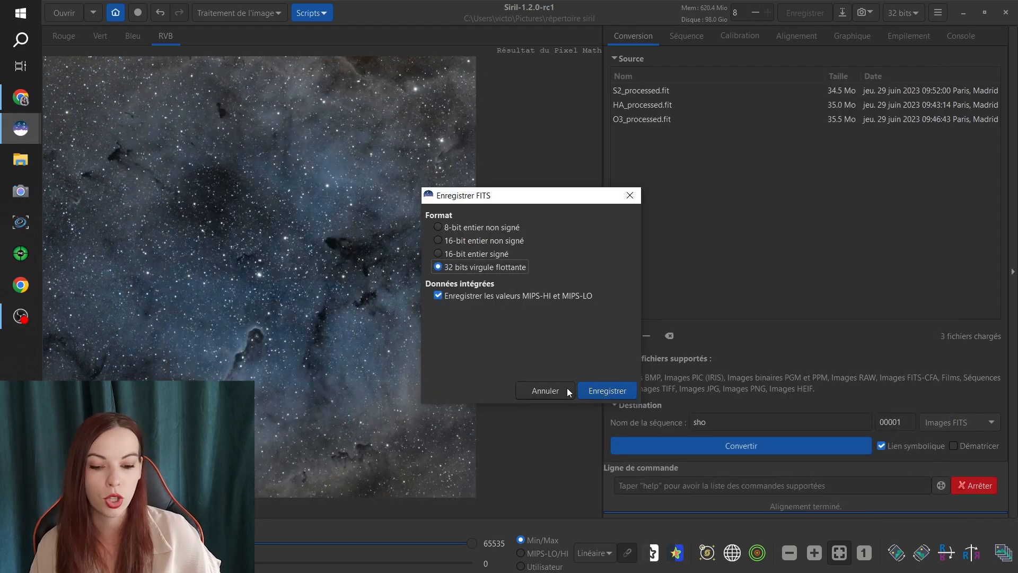
left_click(599, 395)
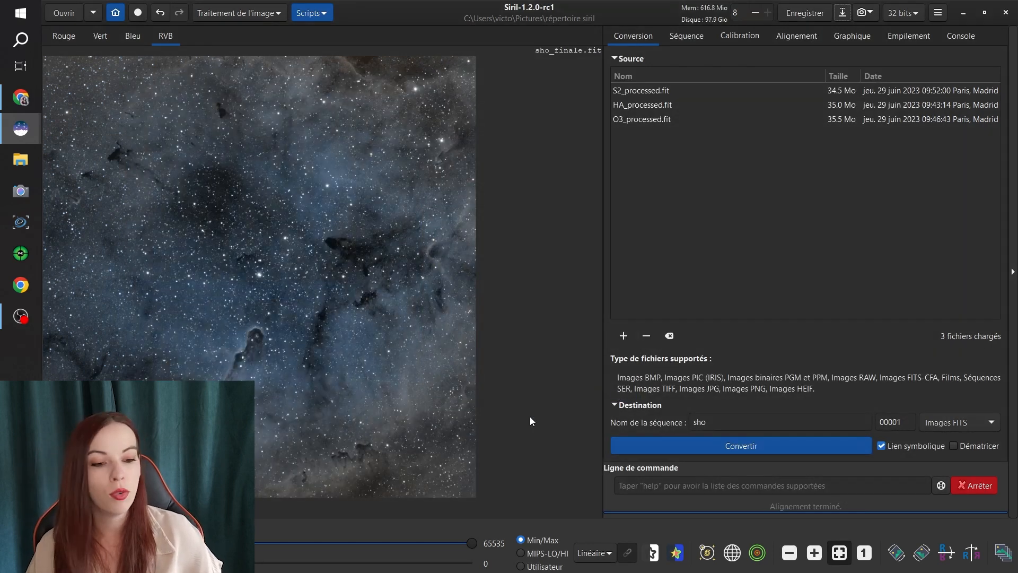
- Export the image as sho_finale.tif, a 16-bit unsigned ASTRO-TIFF without compression and with the ICC profile
left_click(843, 13)
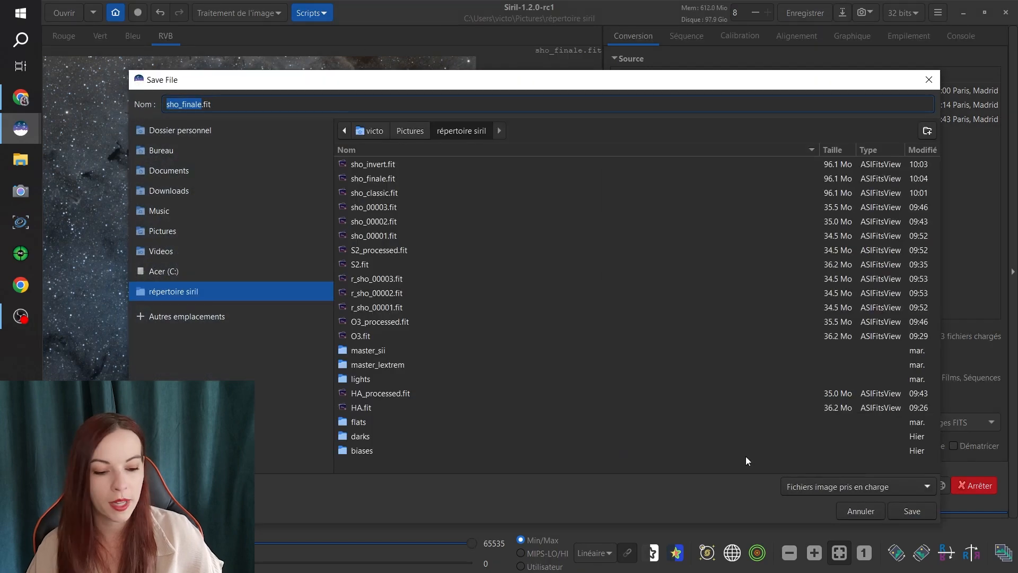
left_click(870, 486)
left_click(835, 453)
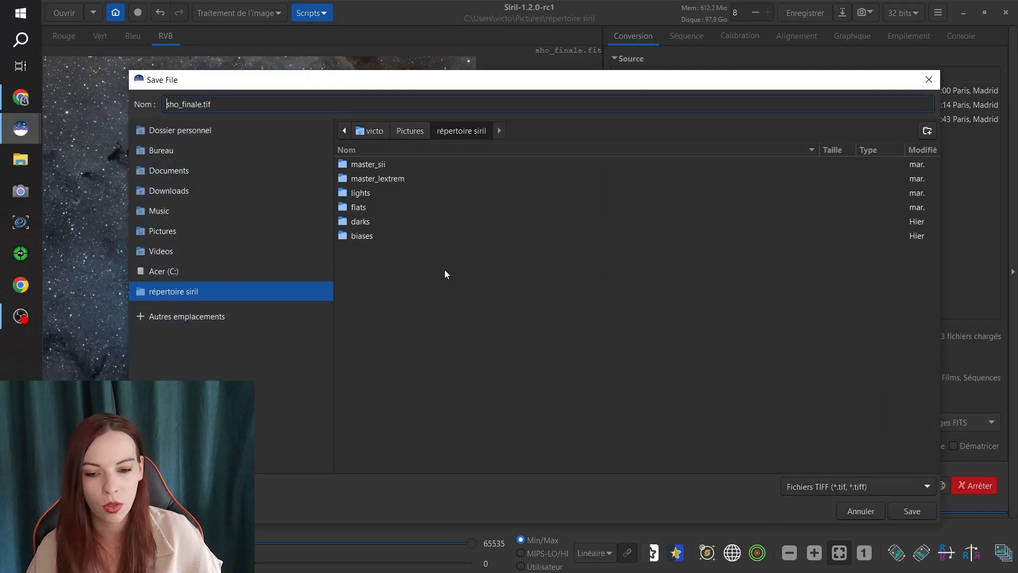
key("Return")
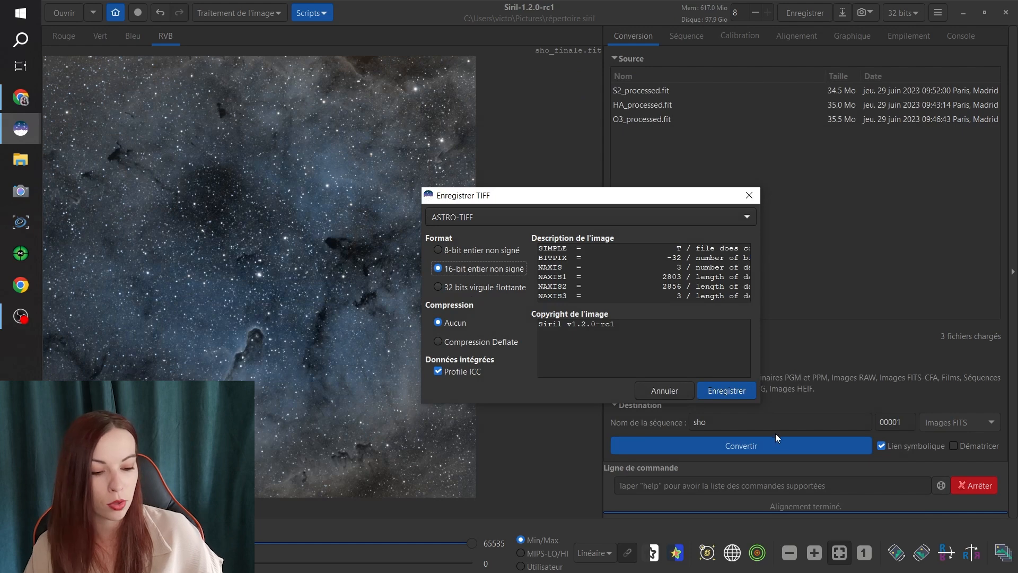
left_click(725, 390)
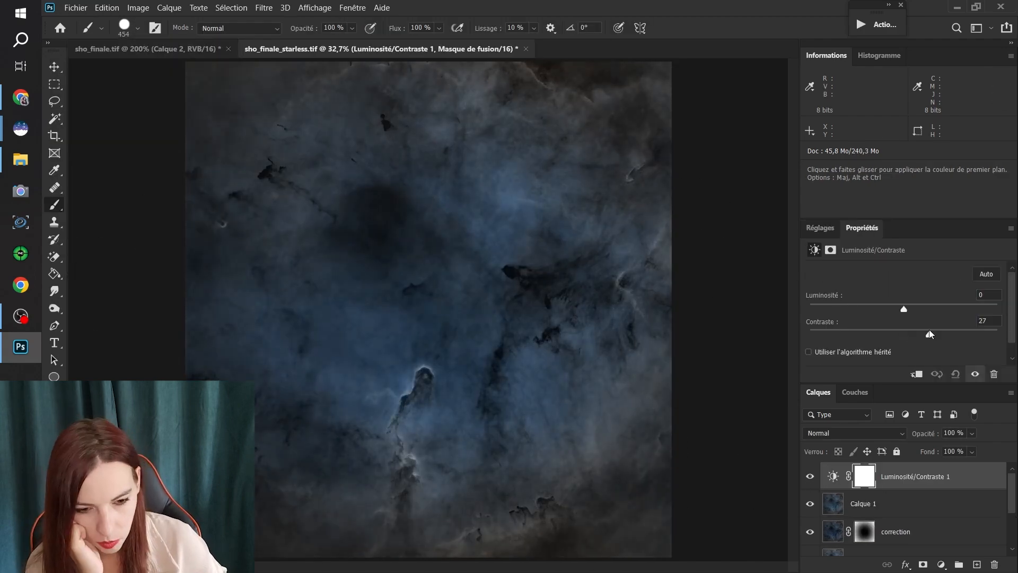
- In Photoshop, merge the Luminosité/Contraste 1 adjustment into Calque 1 of sho_finale_starless.tif
key("ctrl+m")
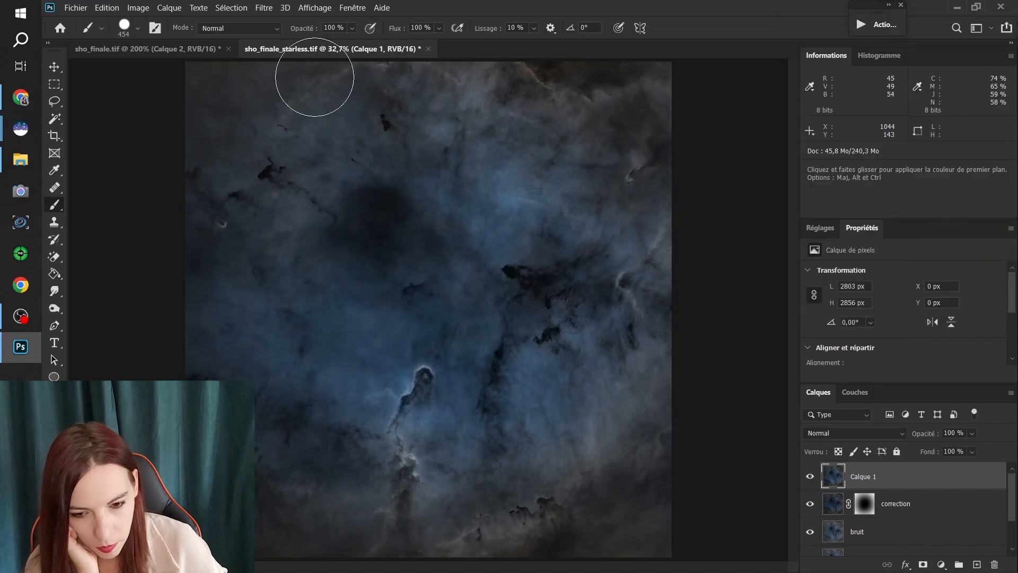
key("z")
double_click(855, 482)
- Adjust the Rouges and Bleus colour ranges in a Teinte/Saturation adjustment layer above Calque 1
key("Escape")
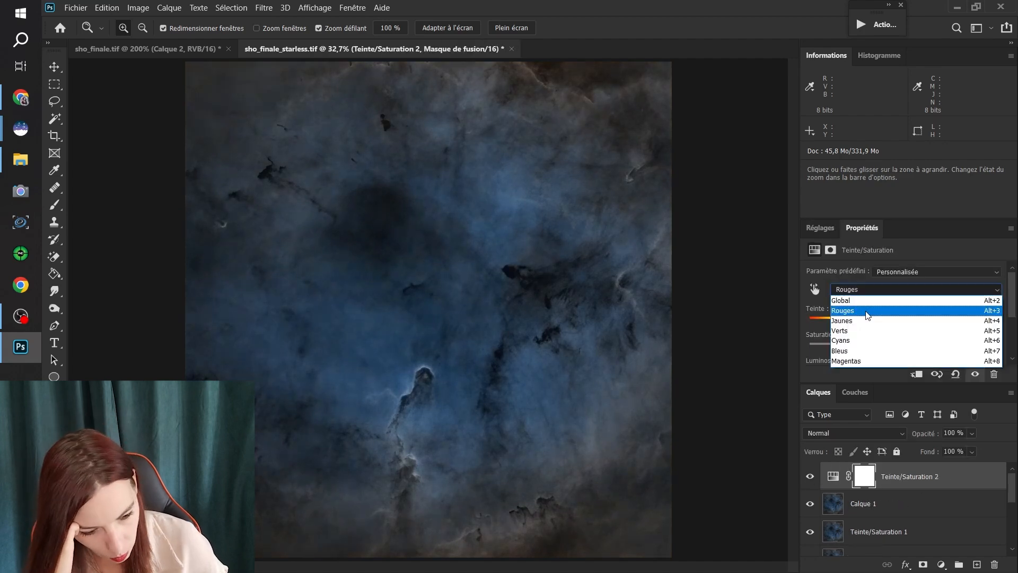
left_click(868, 315)
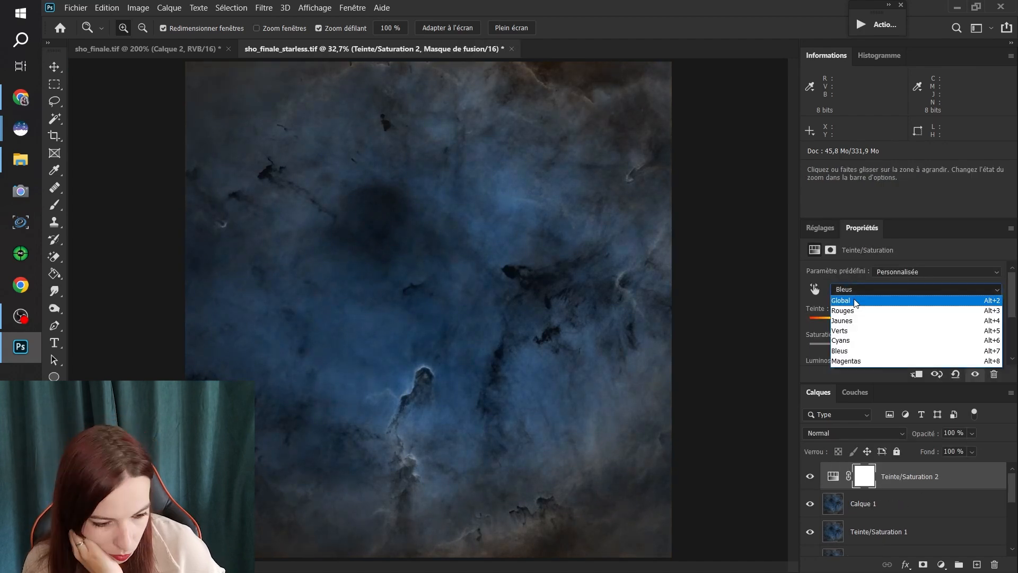
left_click(840, 351)
- Hide the reduc layer to compare it with the Stars Reduction layers beneath, and select the reduc layer
left_click(810, 476)
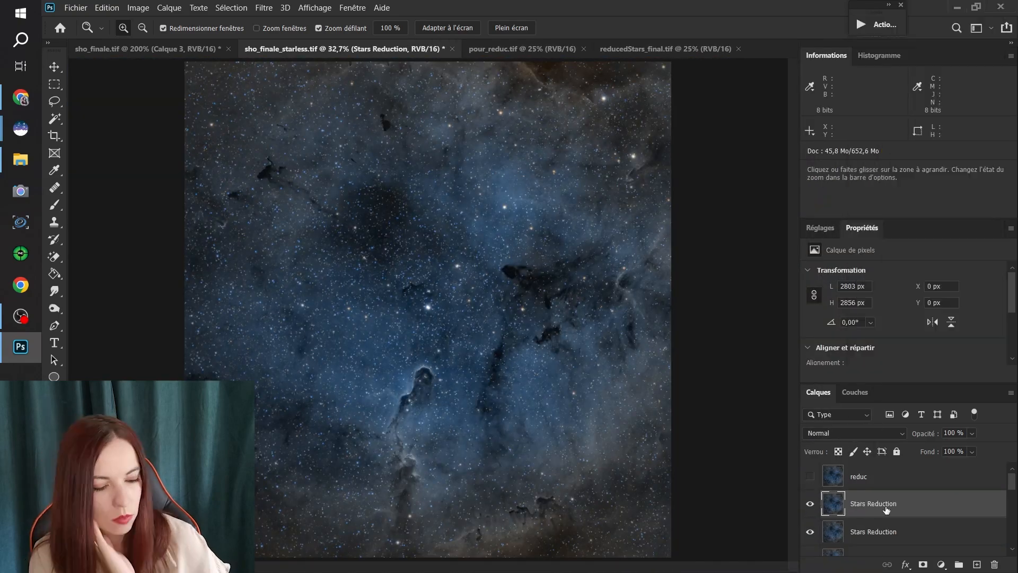
left_click(877, 480)
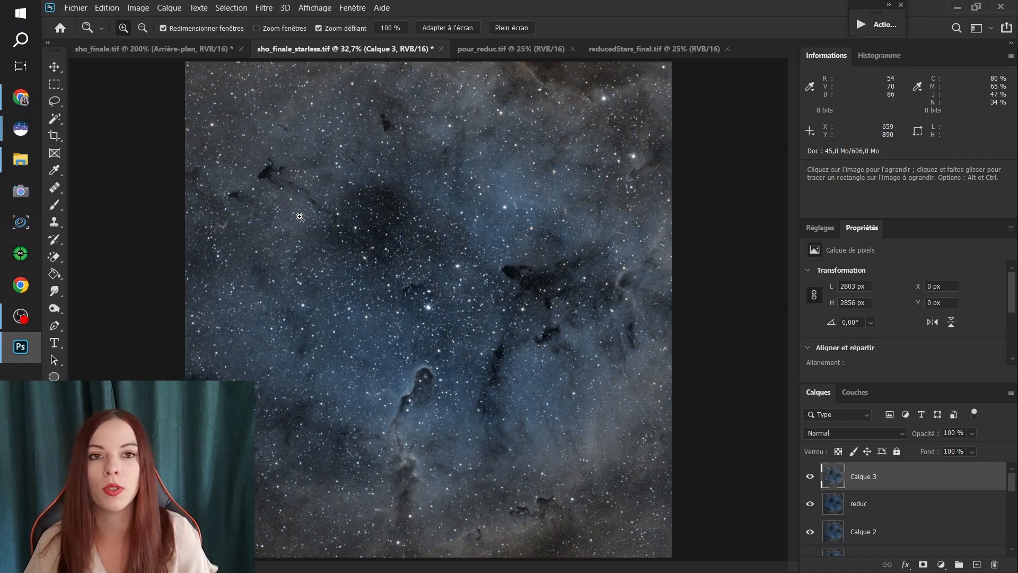
- Hide Calque 3 to compare it with the reduc layer beneath
left_click(810, 476)
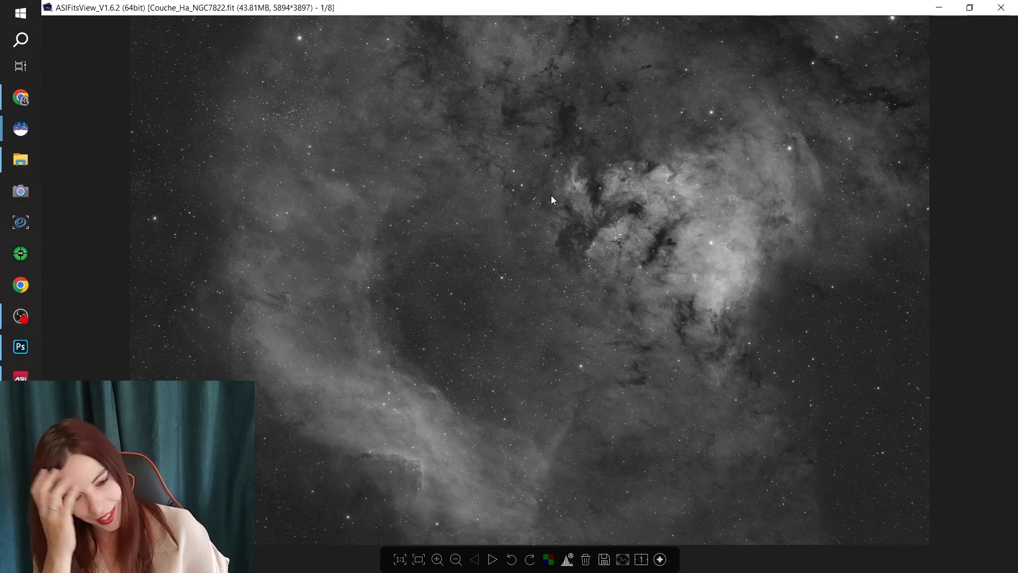
- In ASIFitsView, examine the stars of Couche_Ha_NGC7822.fit up close and display Couche_OIII_NGC7822.fit
scroll(400, 276, "up", 3)
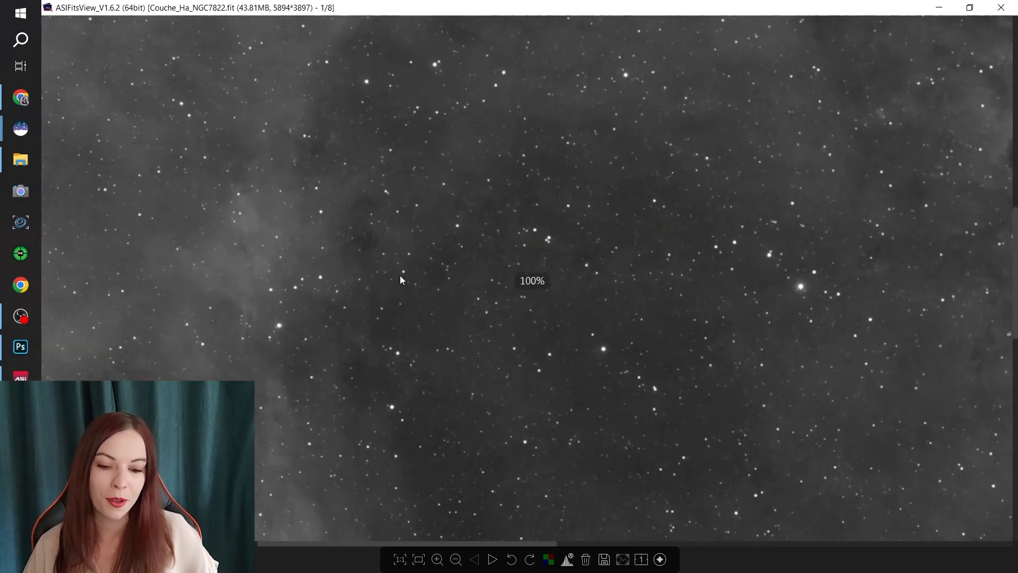
scroll(542, 259, "down", 5)
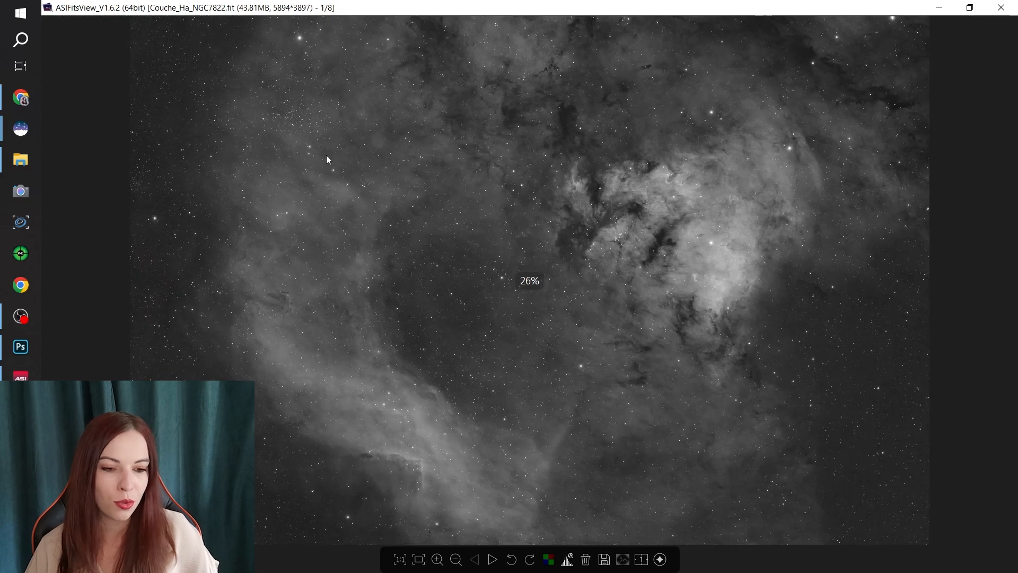
mouse_move(973, 157)
left_click(912, 66)
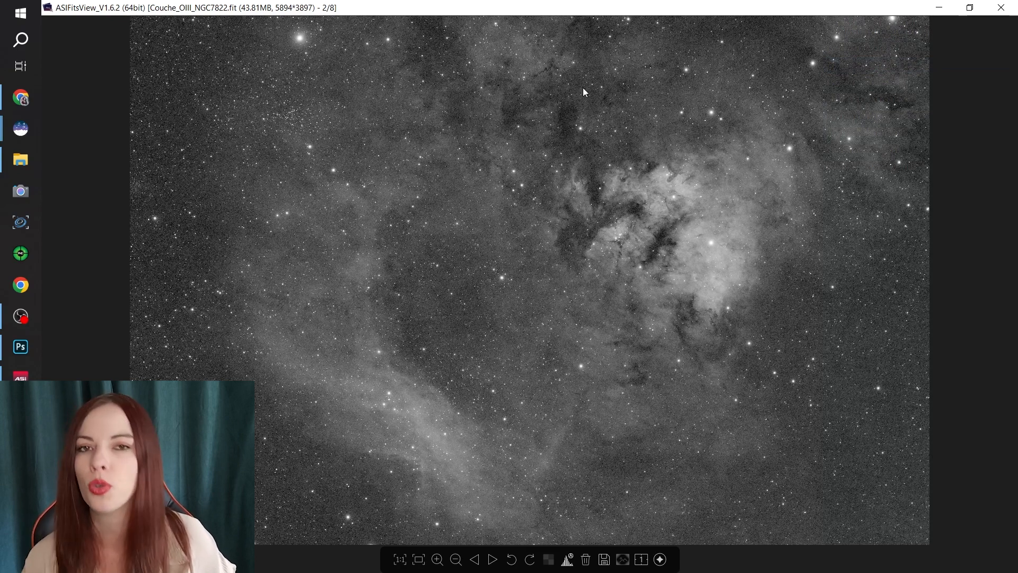
- Examine Couche_S_NGC7822.fit up close and compare it with the Couche_Ha_NGC7822.fit layer
left_click(878, 85)
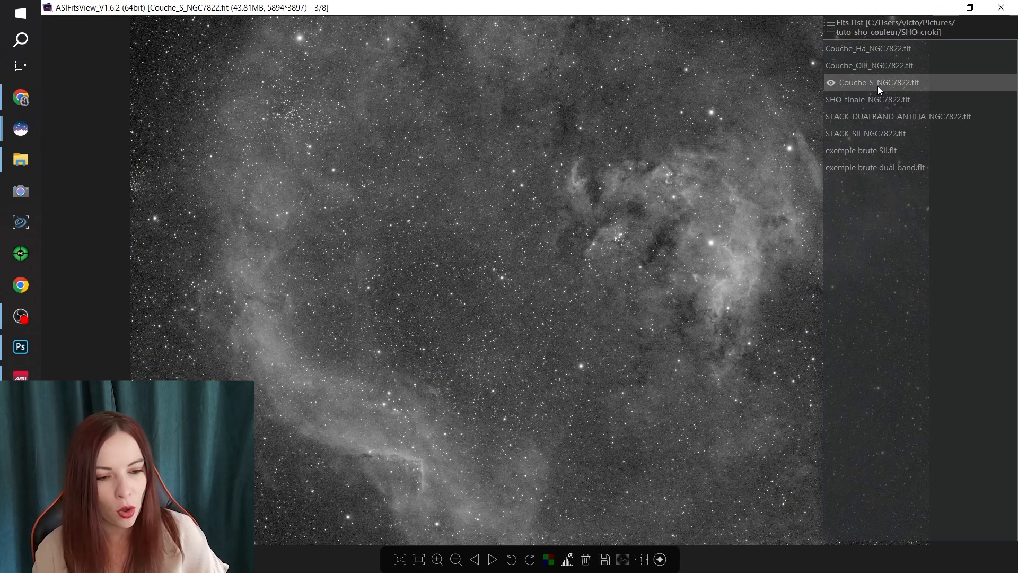
scroll(371, 234, "up", 5)
scroll(388, 269, "down", 5)
left_click(878, 49)
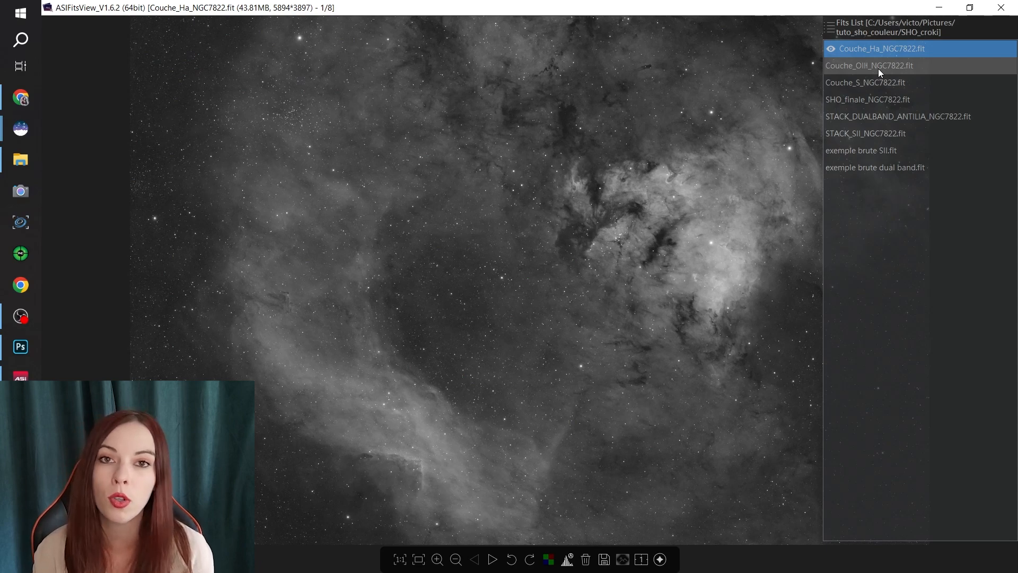
left_click(893, 87)
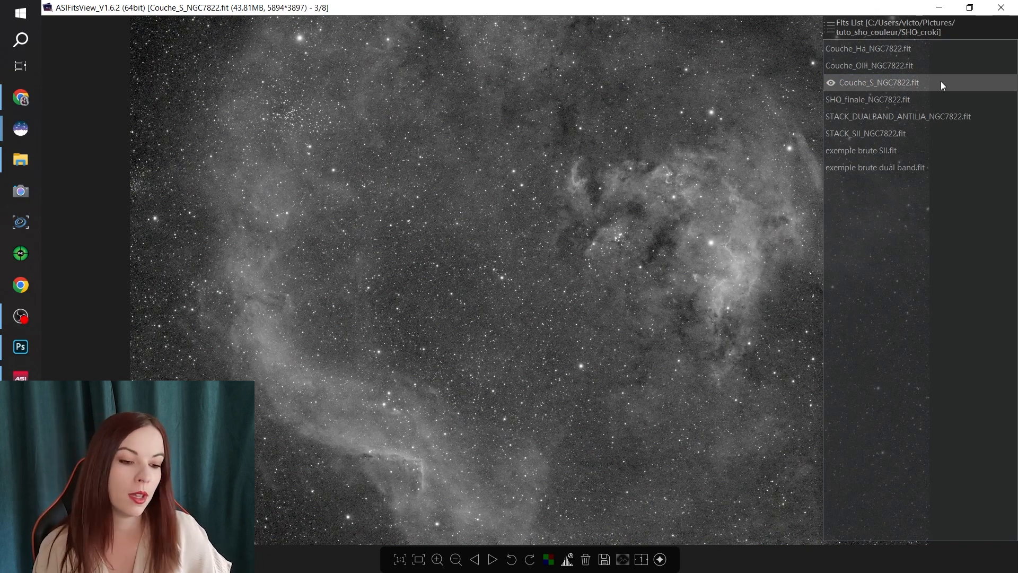
- View the colour stacks STACK_DUALBAND_ANTILIA_NGC7822.fit and STACK_SII_NGC7822.fit one after the other
left_click(900, 116)
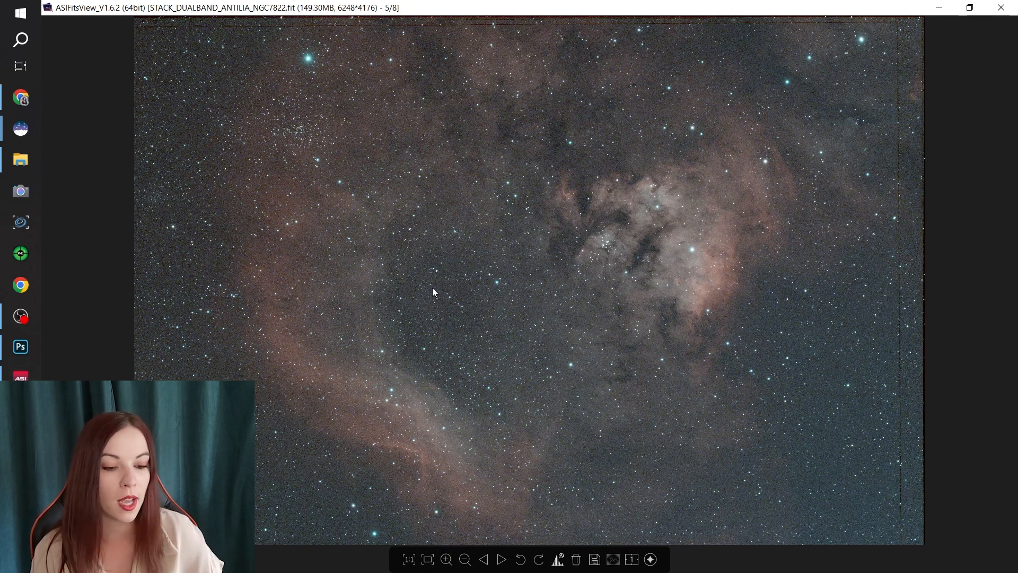
mouse_move(908, 179)
left_click(870, 133)
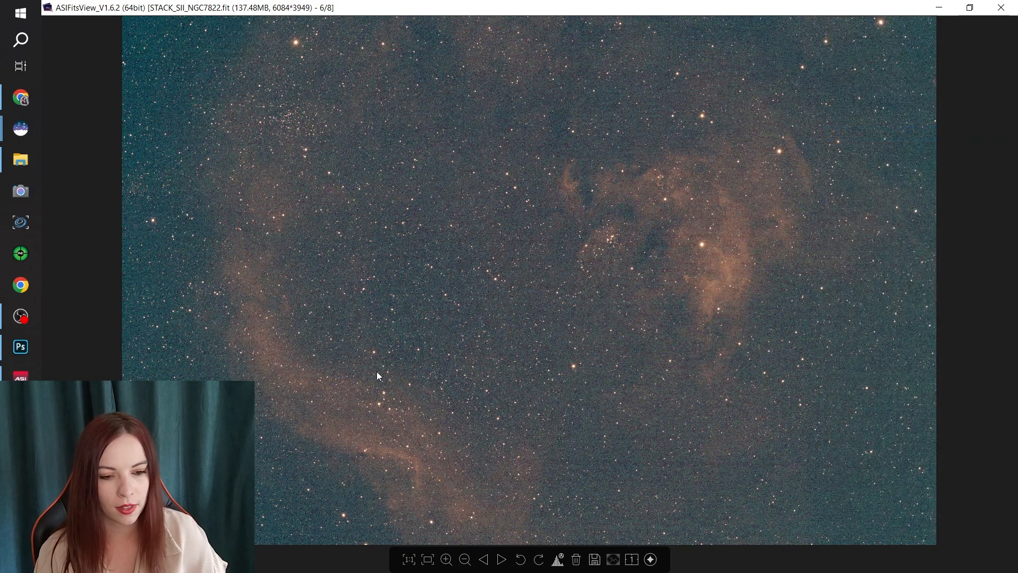
mouse_move(924, 221)
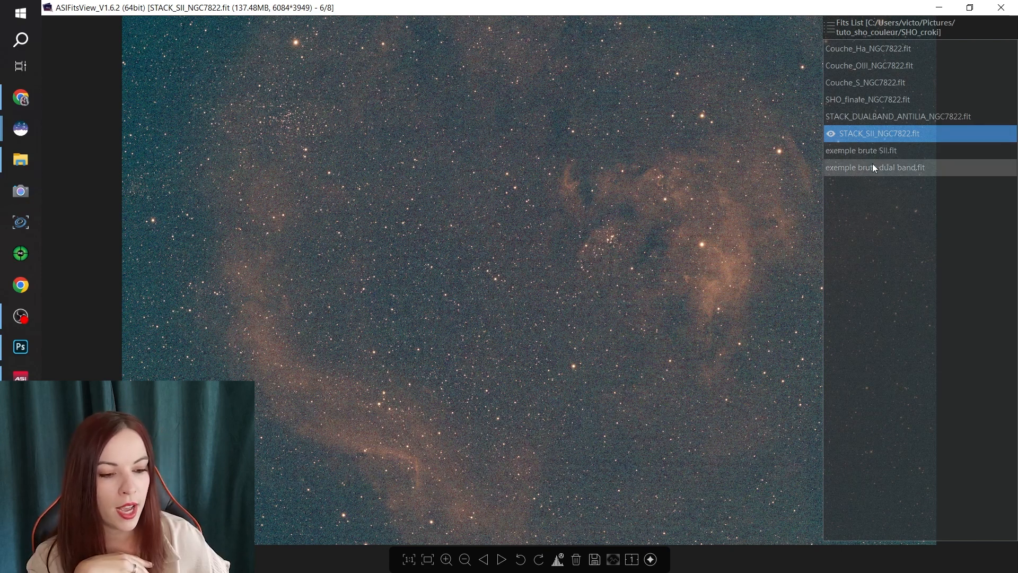
- Switch to Siril and browse the répertoire siril folder for an image file to open
mouse_move(14, 136)
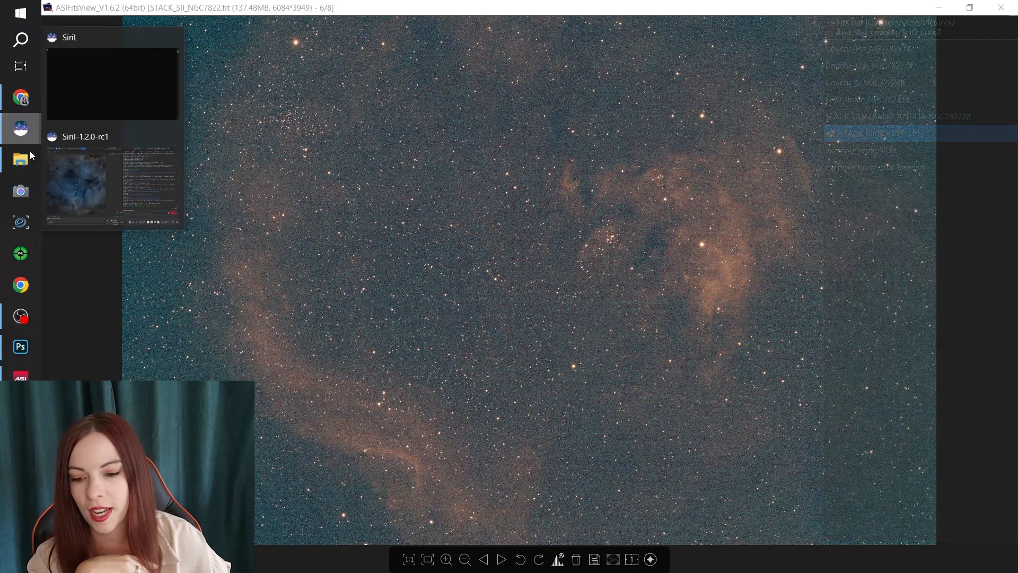
left_click(106, 180)
left_click(65, 13)
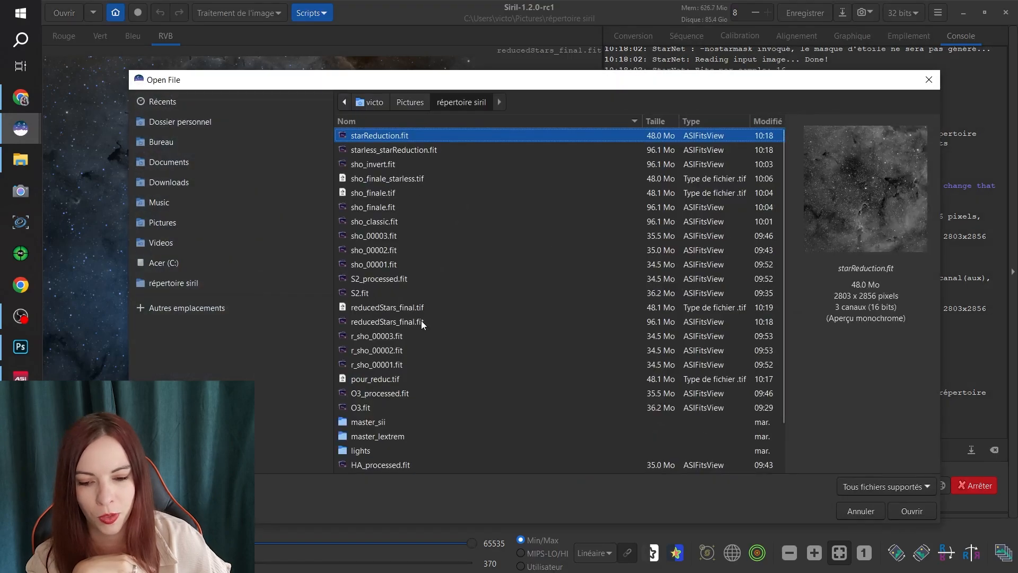
left_click(164, 285)
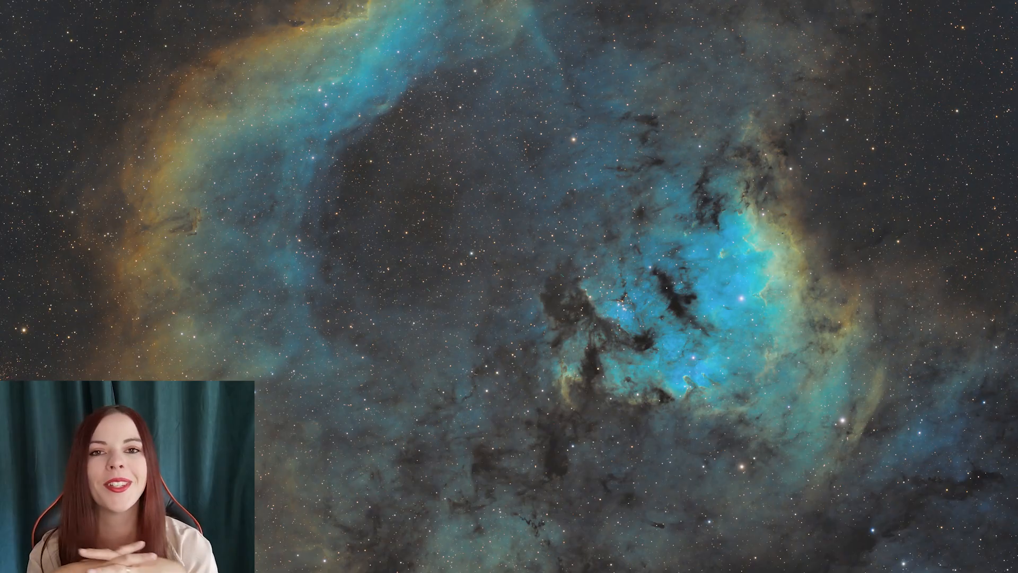